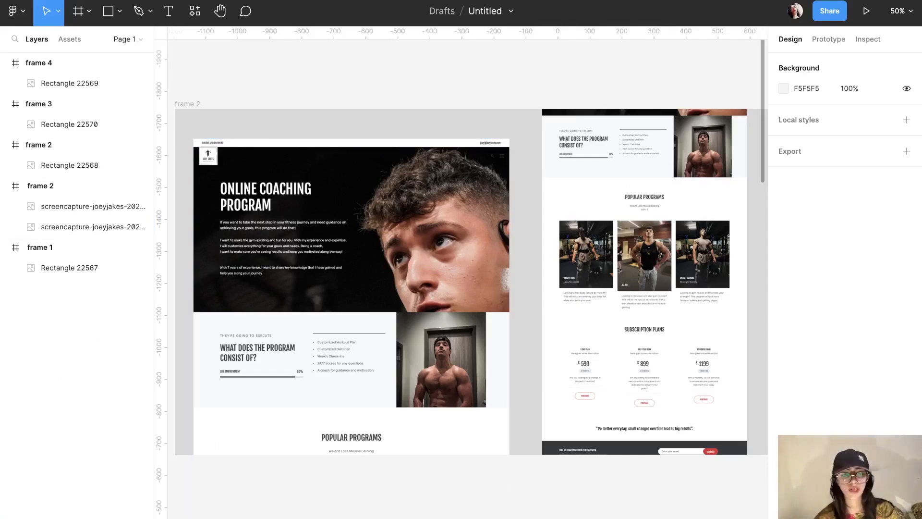
# Step: Switch from Figma to the joeyjakes.com site in Chrome from the Dock
pyautogui.click(444, 514)
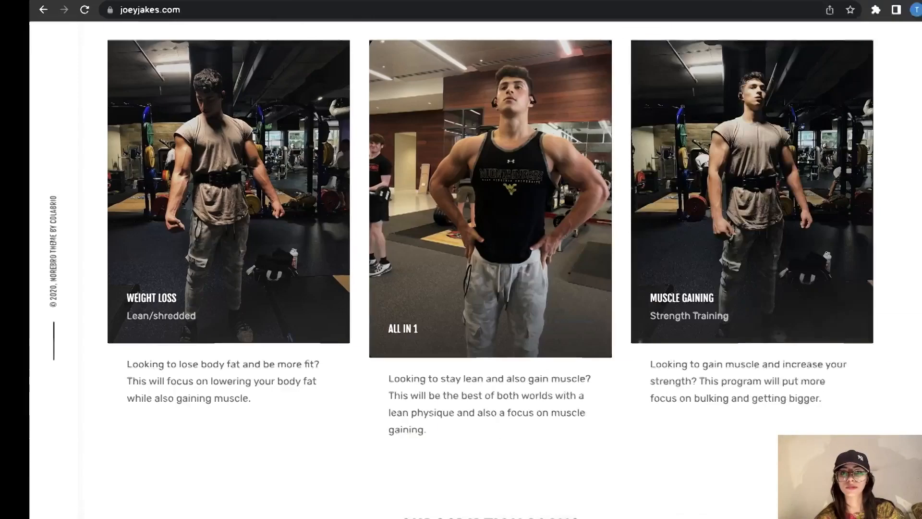
# Step: Check the joeyjakes.com connection and security info, then dismiss the popup
pyautogui.scroll(20, 236, 109)
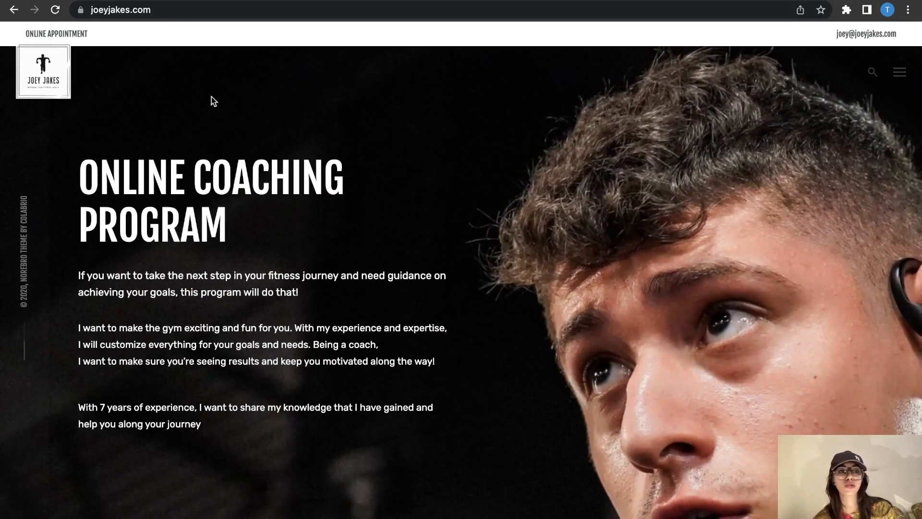
pyautogui.click(80, 10)
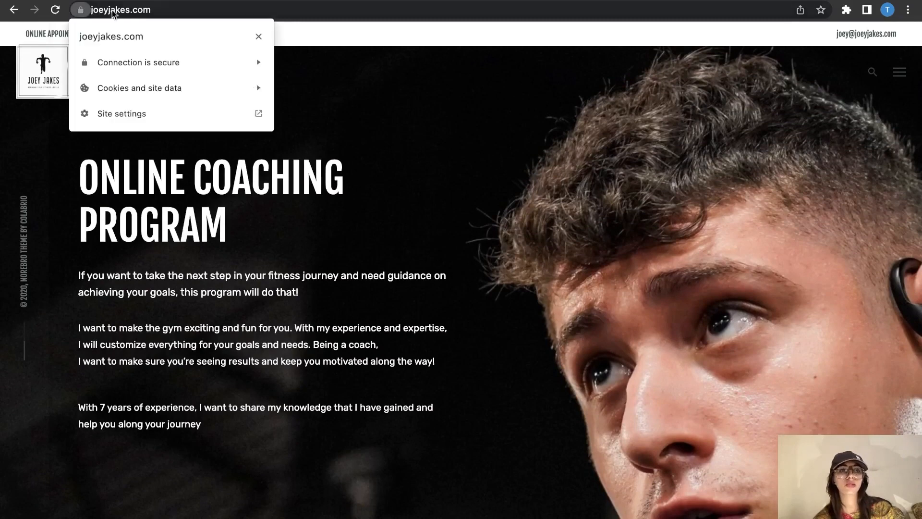
pyautogui.click(358, 36)
# Step: Scroll through the homepage and back, then highlight the three Online Coaching Program intro paragraphs
pyautogui.scroll(-4, 269, 244)
pyautogui.scroll(-15, 269, 243)
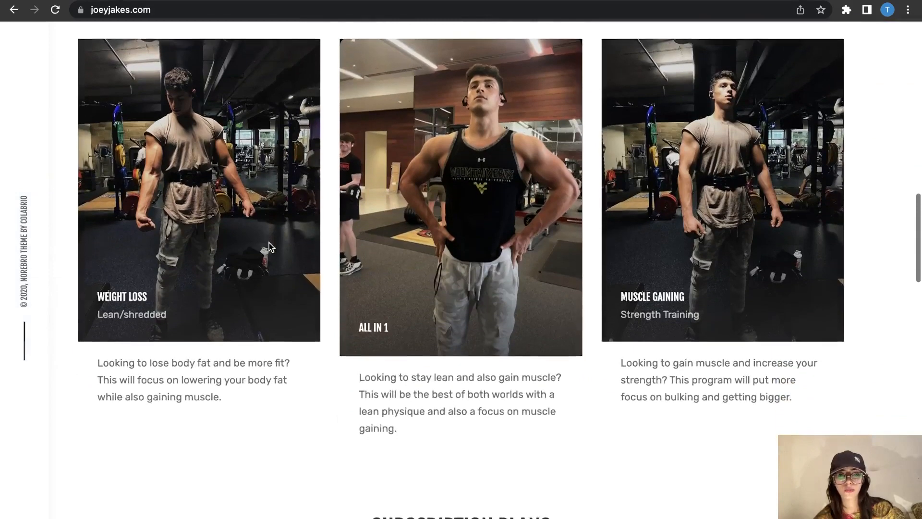
pyautogui.scroll(-14, 269, 243)
pyautogui.scroll(-15, 269, 243)
pyautogui.scroll(20, 269, 243)
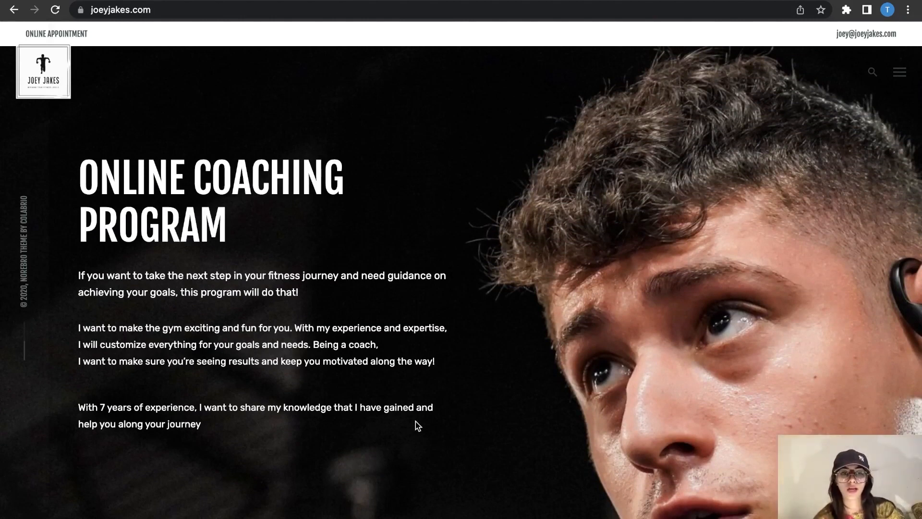
pyautogui.moveTo(217, 433); pyautogui.dragTo(77, 272)
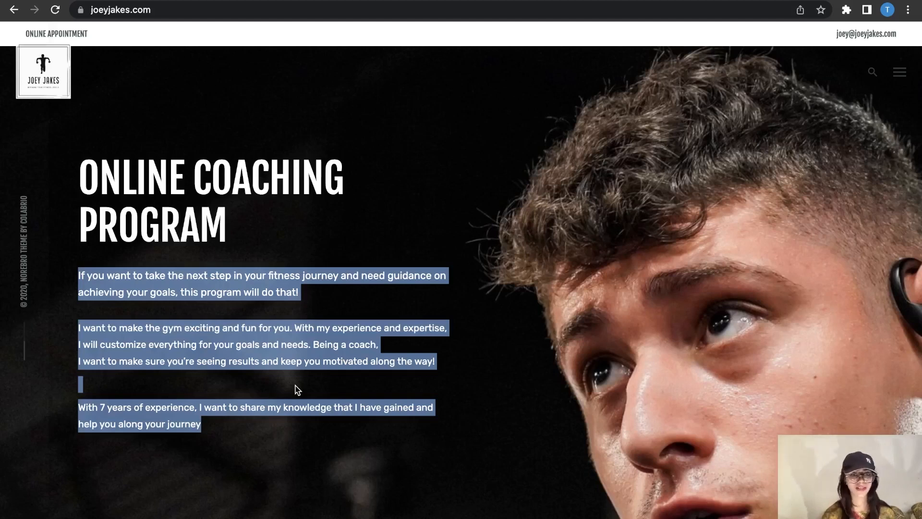
# Step: Peek at the site's navigation menu and search overlay, then scroll down to the program section
pyautogui.click(529, 419)
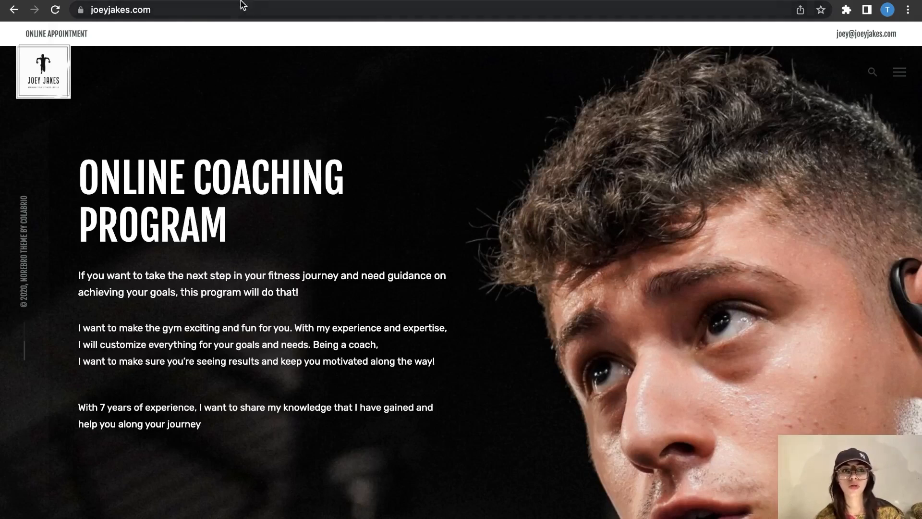
pyautogui.click(899, 79)
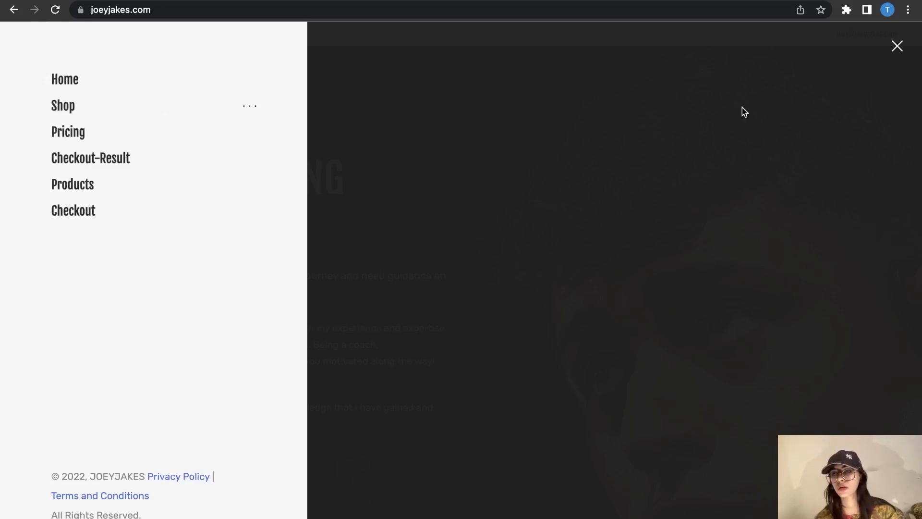
pyautogui.click(896, 47)
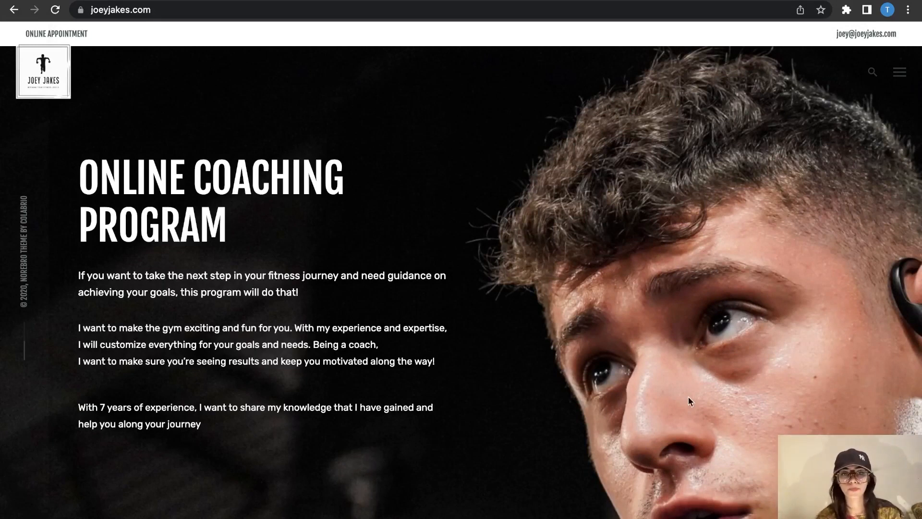
pyautogui.click(873, 70)
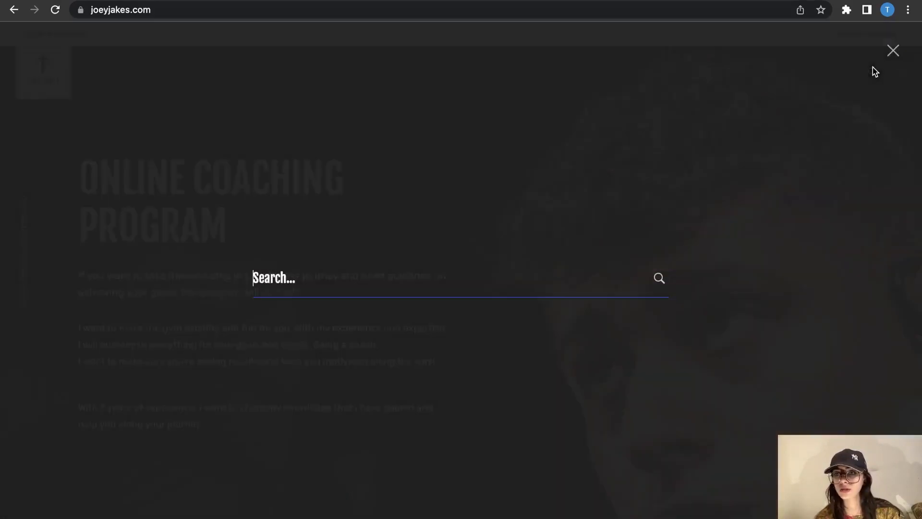
pyautogui.click(893, 51)
pyautogui.scroll(-10, 590, 375)
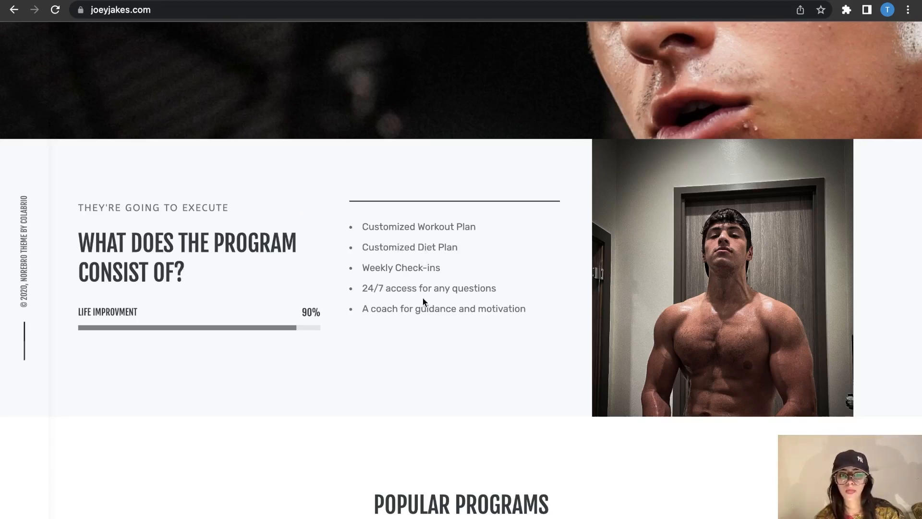
# Step: Scroll past the Popular Programs and Subscription Plans sections, briefly highlighting each heading
pyautogui.scroll(-6, 474, 312)
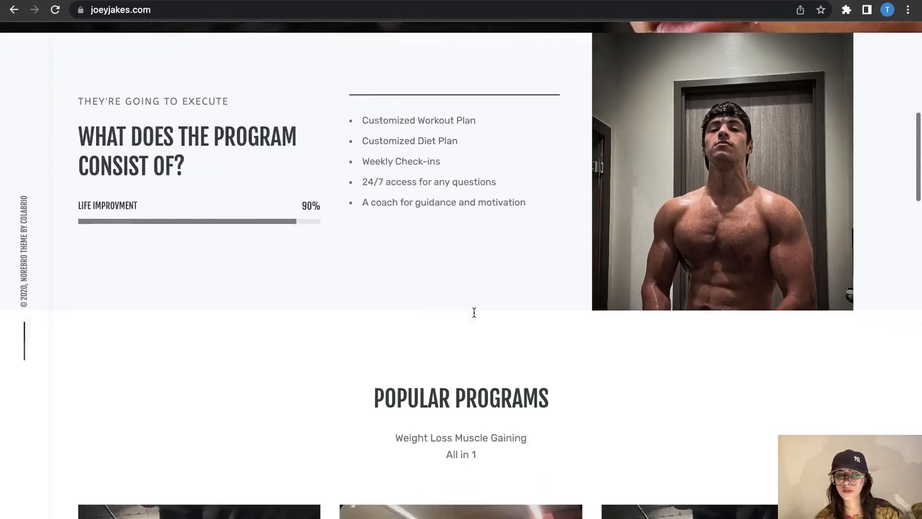
pyautogui.scroll(-1, 529, 236)
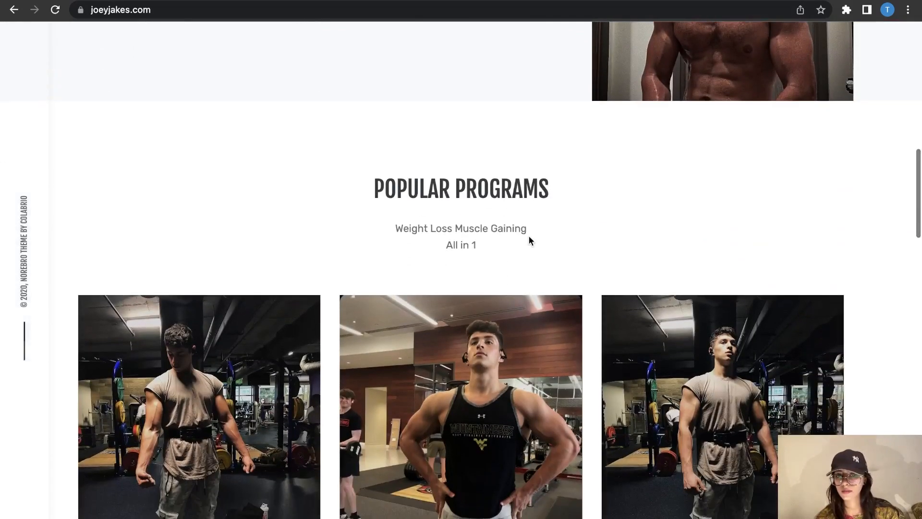
pyautogui.moveTo(428, 177); pyautogui.dragTo(557, 181)
pyautogui.click(557, 181)
pyautogui.scroll(-7, 557, 184)
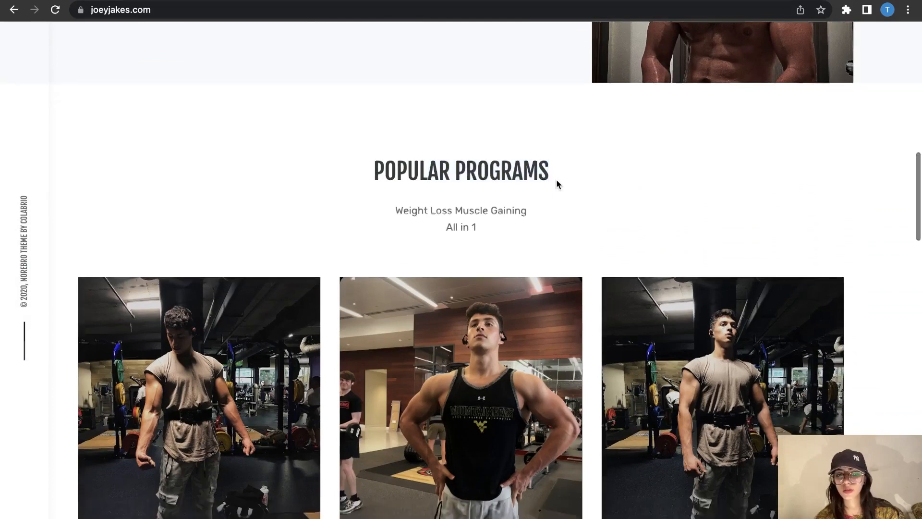
pyautogui.scroll(-6, 557, 184)
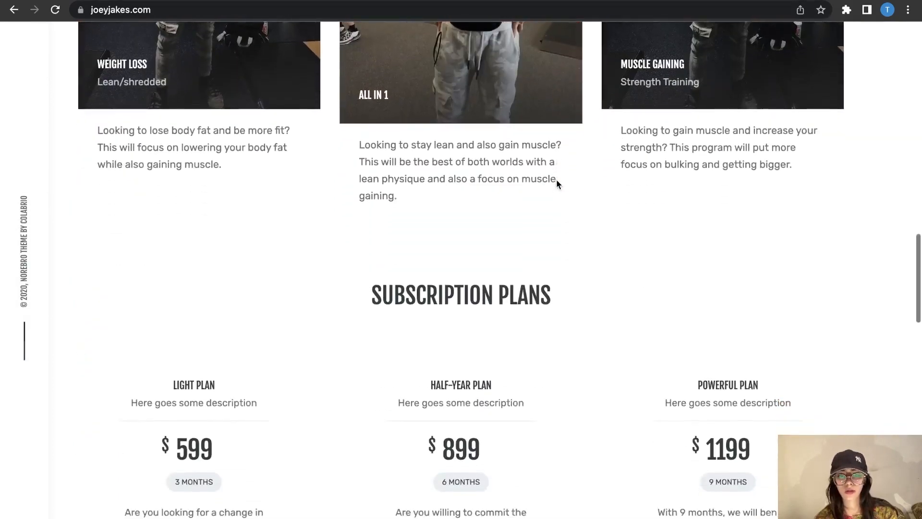
pyautogui.moveTo(367, 178); pyautogui.dragTo(541, 180)
pyautogui.click(540, 179)
pyautogui.scroll(10, 540, 180)
# Step: Continue through the sign-up bar, Question form and footer, then return to the top hero
pyautogui.scroll(-12, 541, 180)
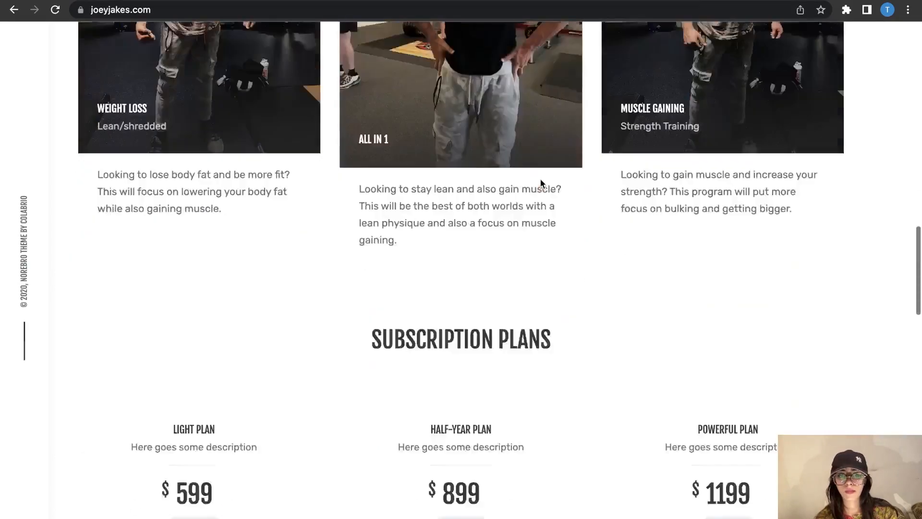
pyautogui.scroll(-2, 544, 391)
pyautogui.scroll(-4, 545, 392)
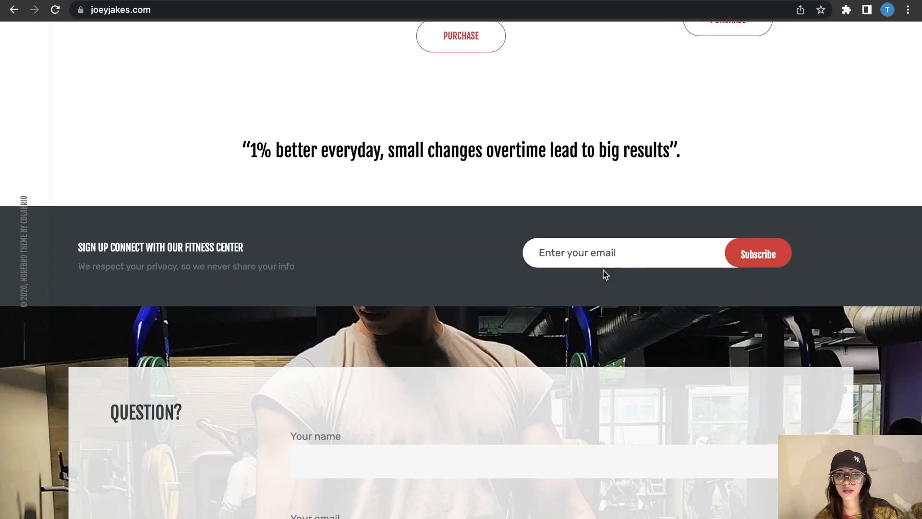
pyautogui.scroll(-6, 465, 351)
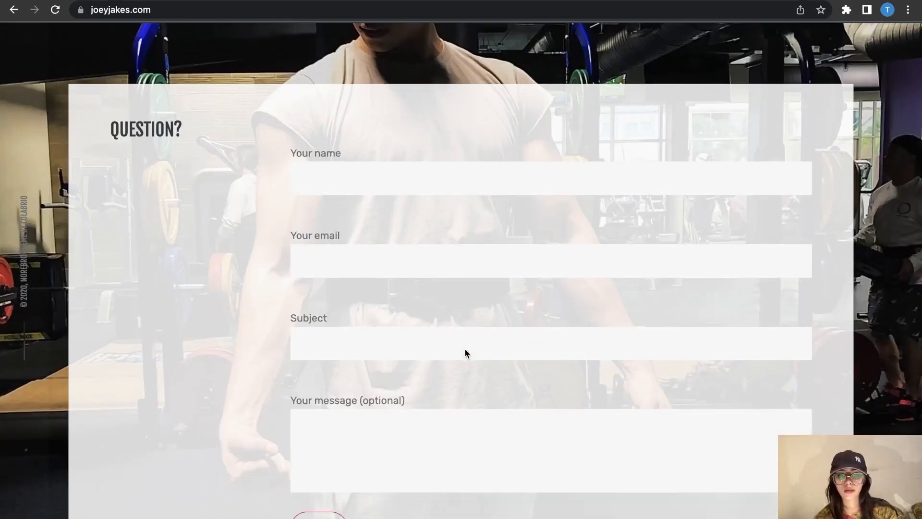
pyautogui.scroll(-8, 465, 349)
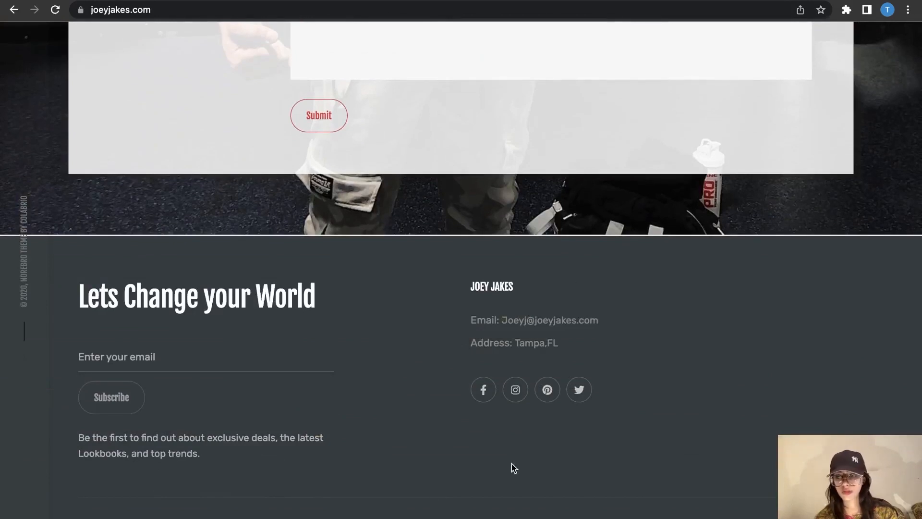
pyautogui.click(897, 490)
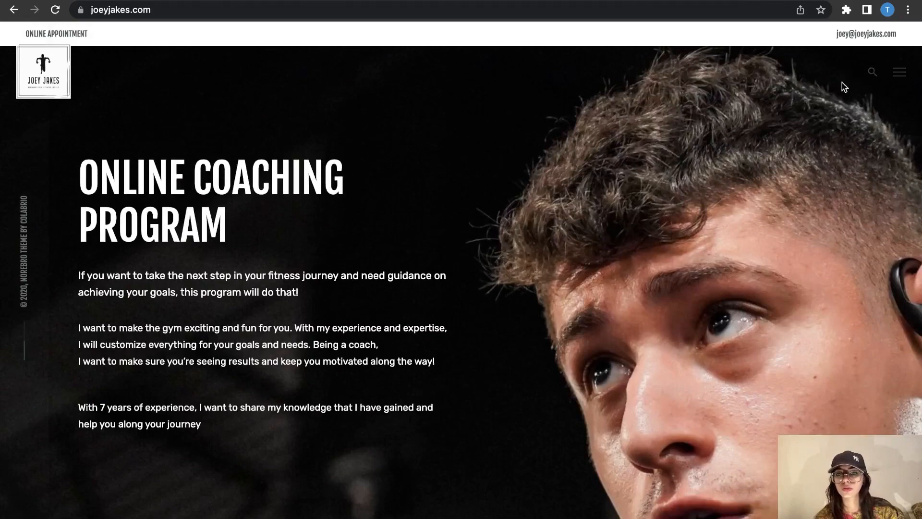
pyautogui.scroll(-4, 498, 513)
pyautogui.scroll(-20, 498, 513)
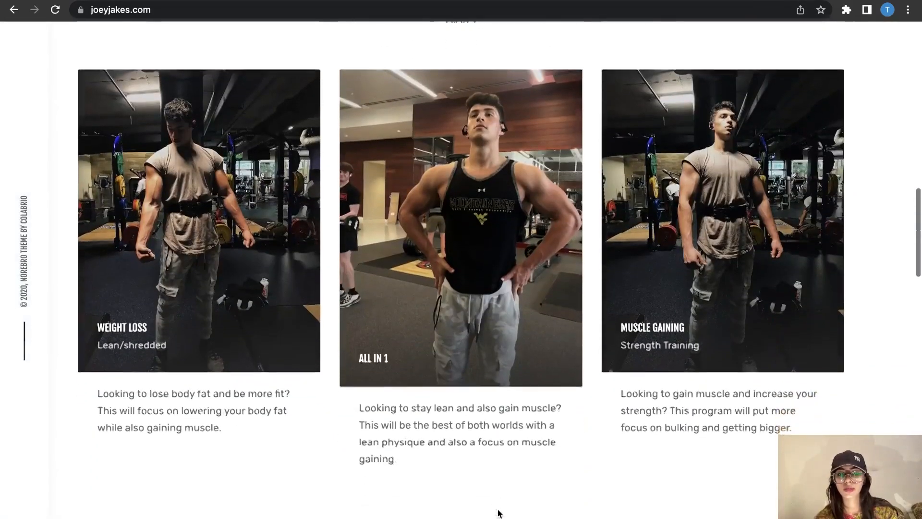
pyautogui.scroll(20, 498, 513)
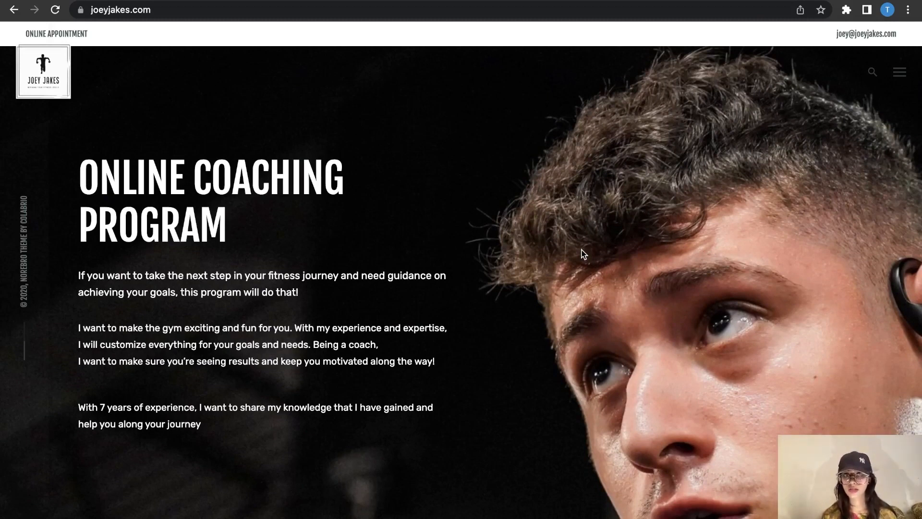
# Step: Open the Shop page from the navigation menu and scroll through its 3 results
pyautogui.click(901, 76)
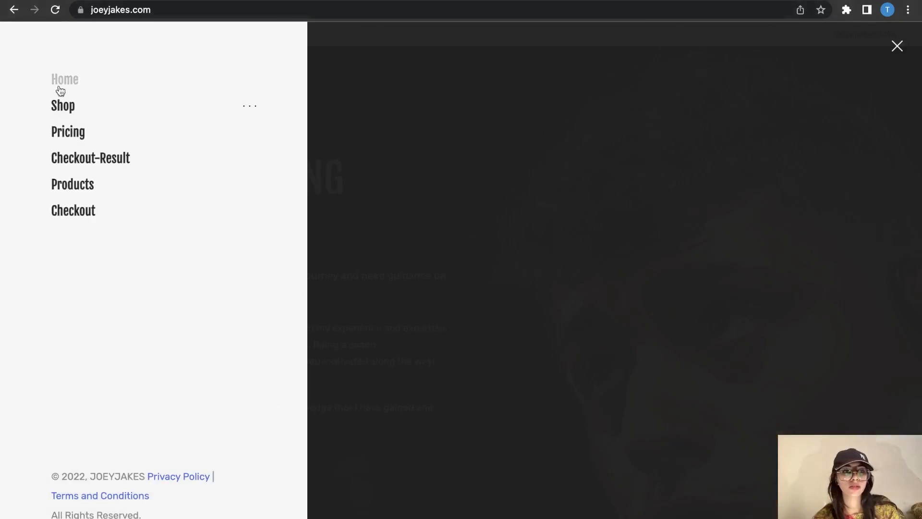
pyautogui.click(64, 107)
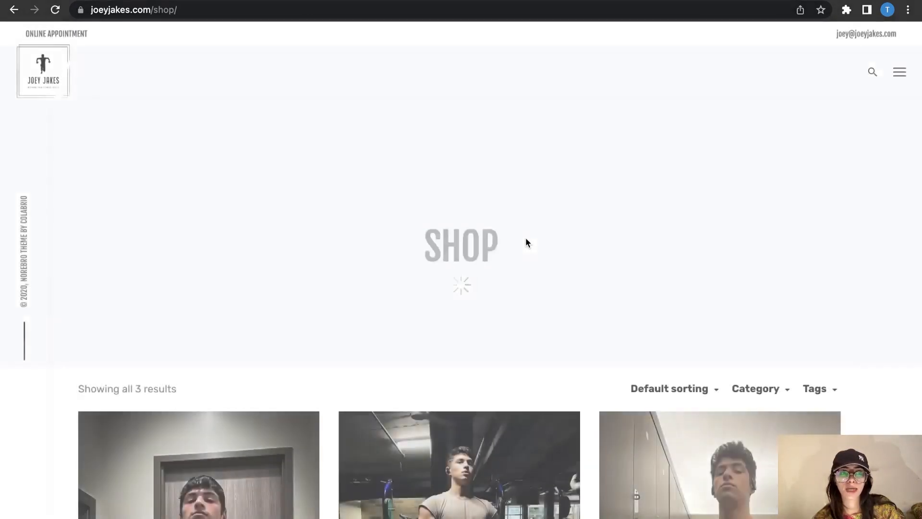
pyautogui.scroll(-8, 546, 312)
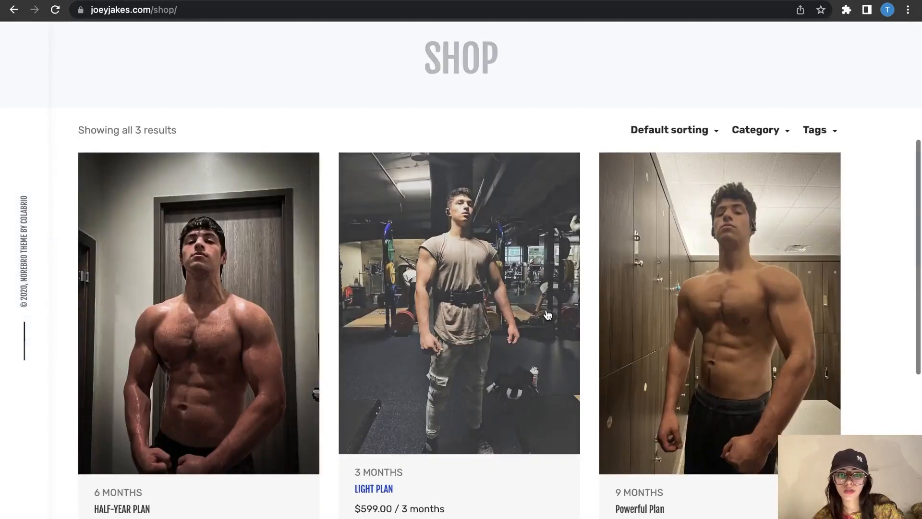
pyautogui.scroll(-7, 547, 313)
pyautogui.scroll(16, 547, 313)
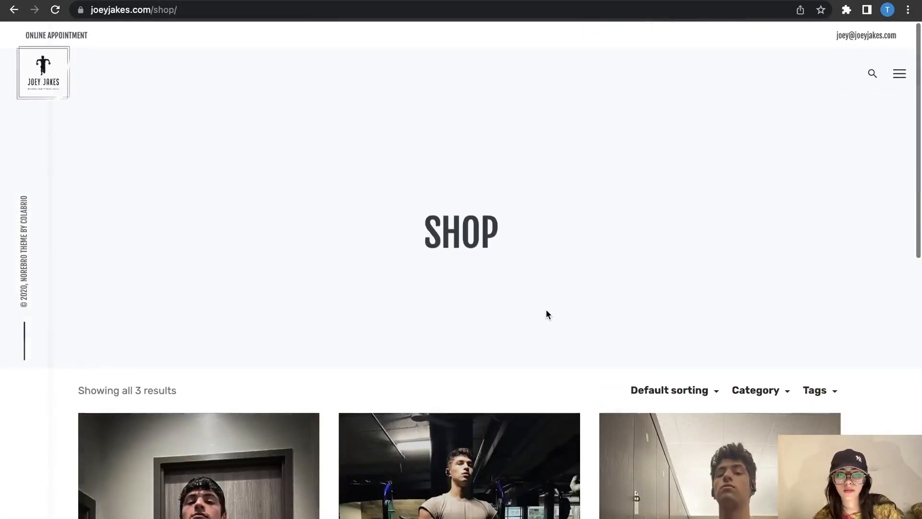
pyautogui.scroll(-10, 546, 310)
pyautogui.scroll(12, 546, 310)
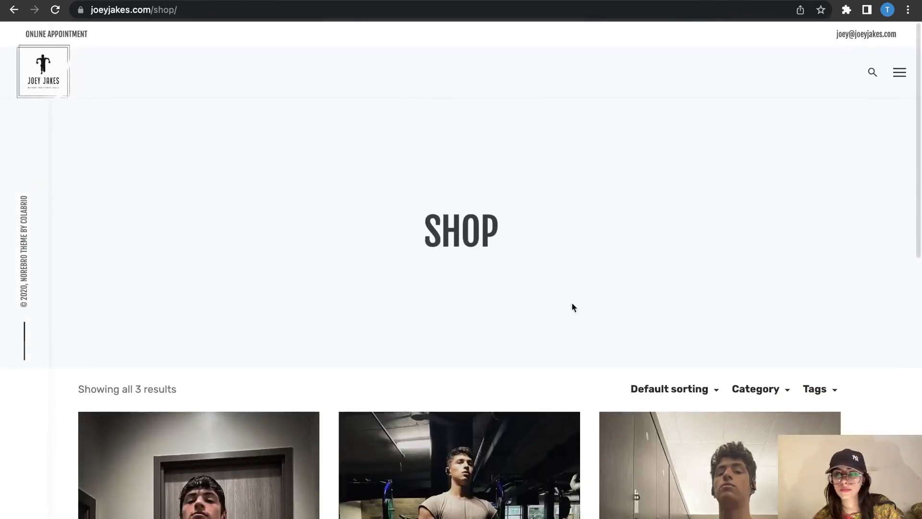
pyautogui.scroll(-10, 604, 339)
pyautogui.scroll(4, 604, 340)
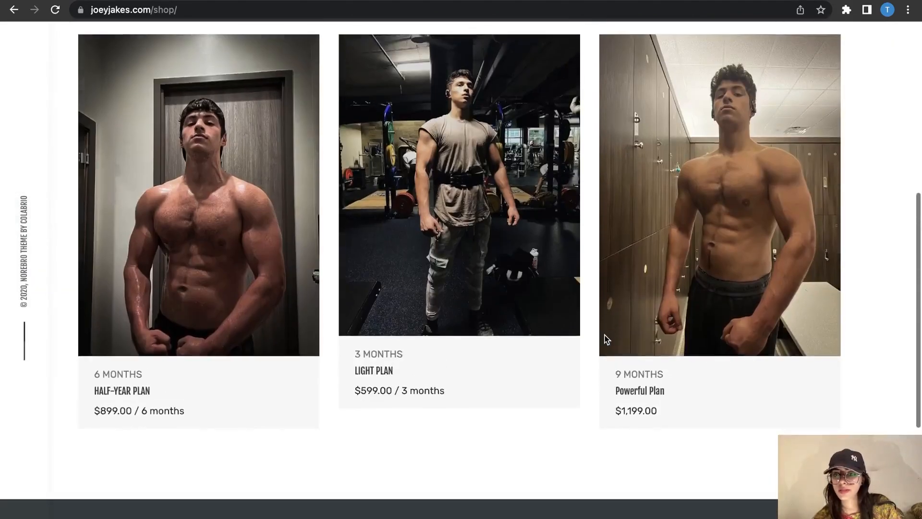
pyautogui.scroll(4, 604, 339)
# Step: Try the Shop's sorting, category and tags dropdowns, then go back to the home page
pyautogui.click(707, 192)
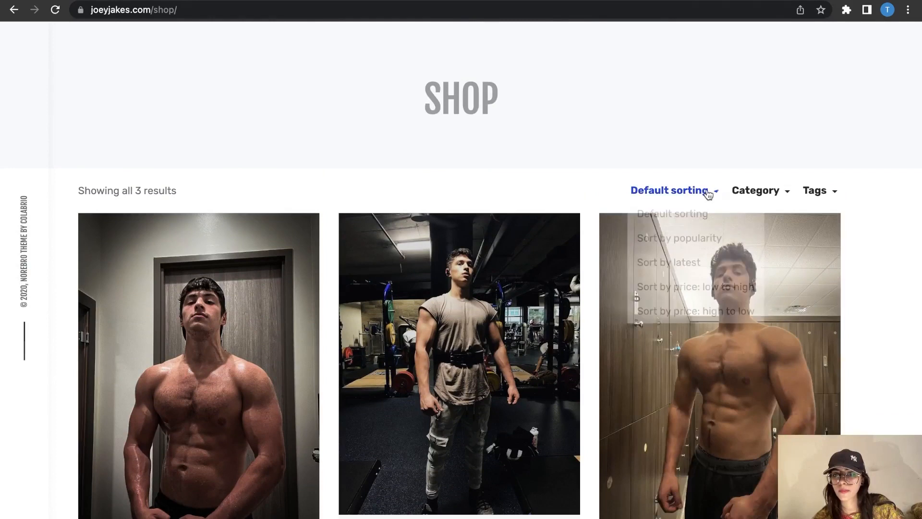
pyautogui.click(769, 192)
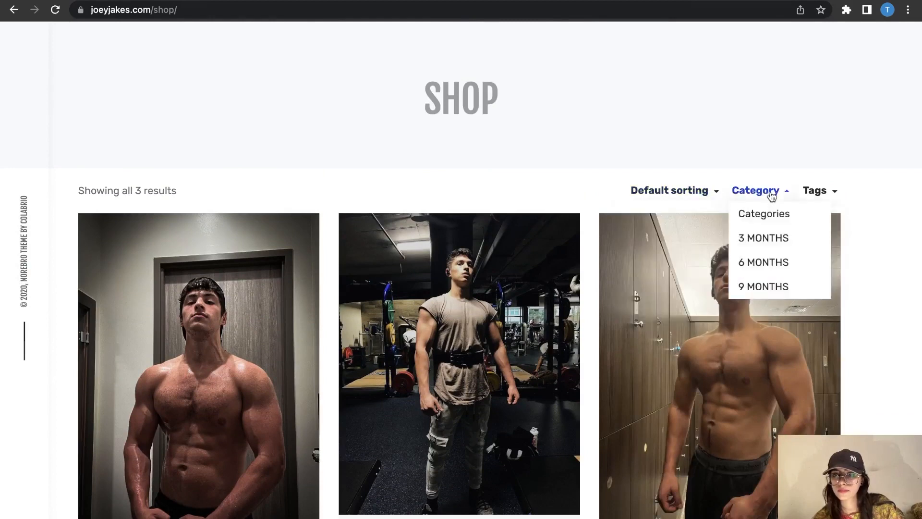
pyautogui.click(827, 199)
pyautogui.click(546, 189)
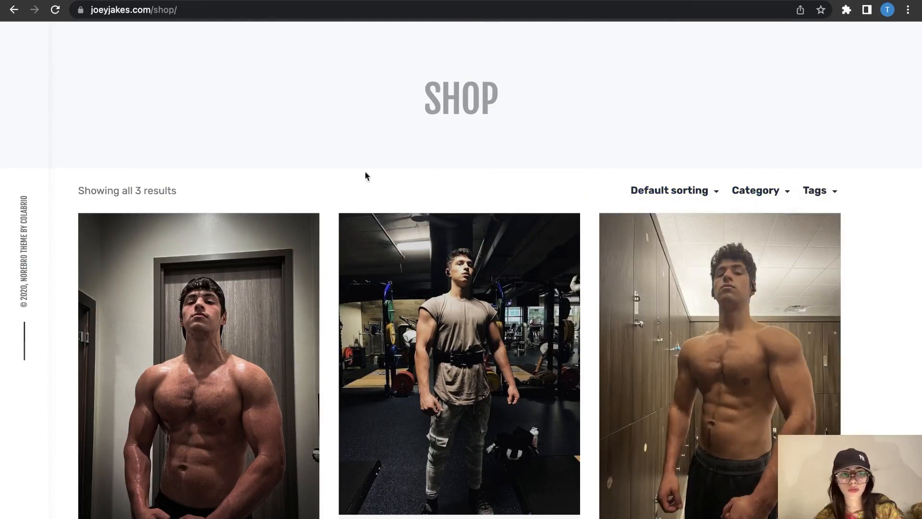
pyautogui.doubleClick(649, 191)
pyautogui.click(888, 193)
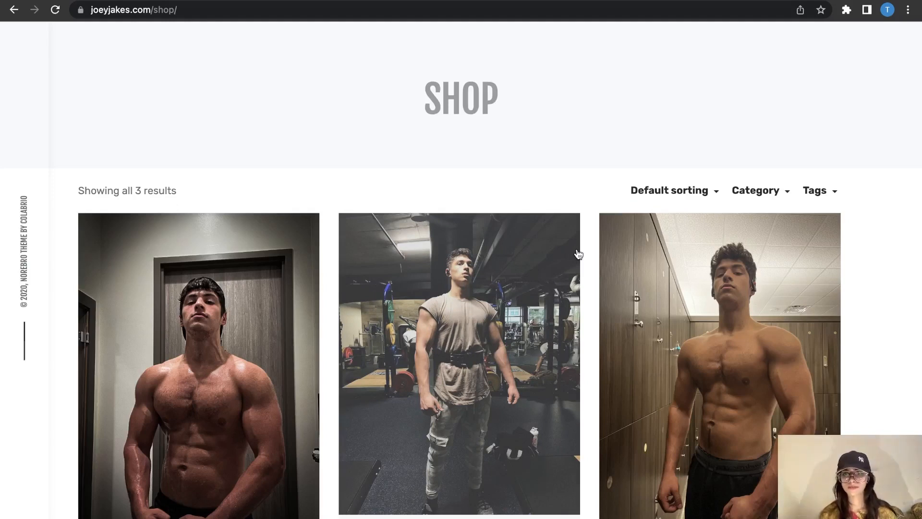
pyautogui.click(15, 10)
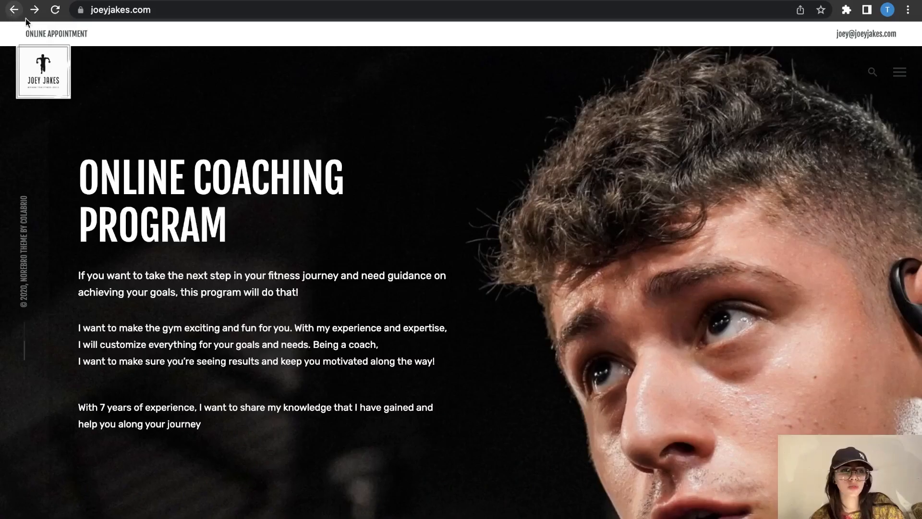
# Step: Open the Pricing, Checkout-Result, Products and Checkout links in new tabs, then view Pricing
pyautogui.click(899, 72)
pyautogui.rightClick(82, 137)
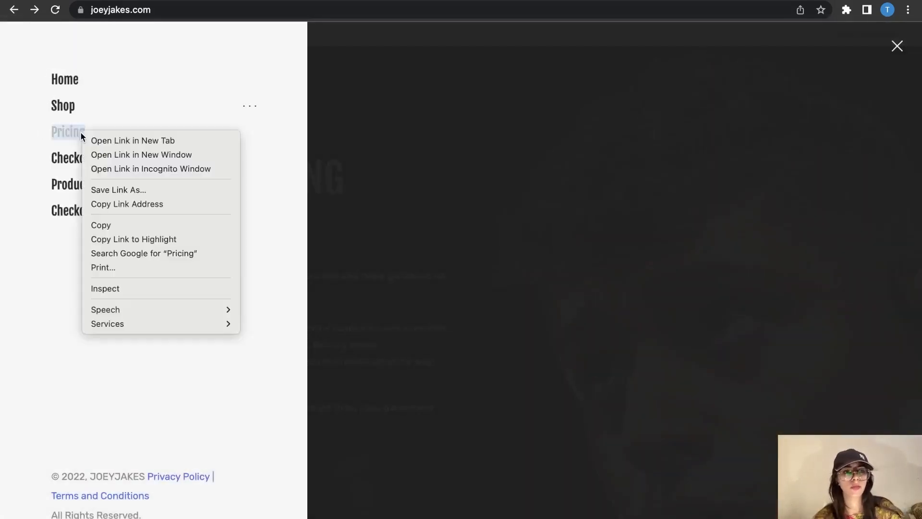
pyautogui.click(124, 140)
pyautogui.rightClick(81, 161)
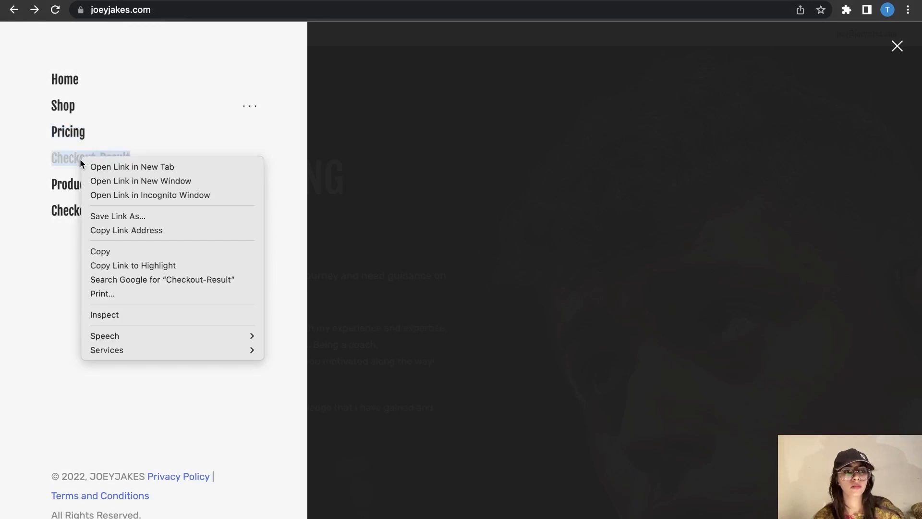
pyautogui.click(129, 166)
pyautogui.rightClick(68, 186)
pyautogui.click(72, 193)
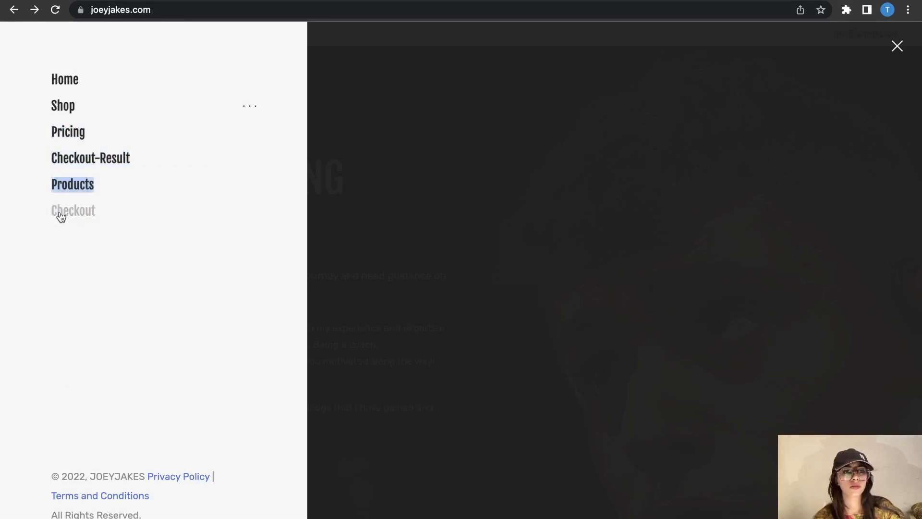
pyautogui.rightClick(60, 212)
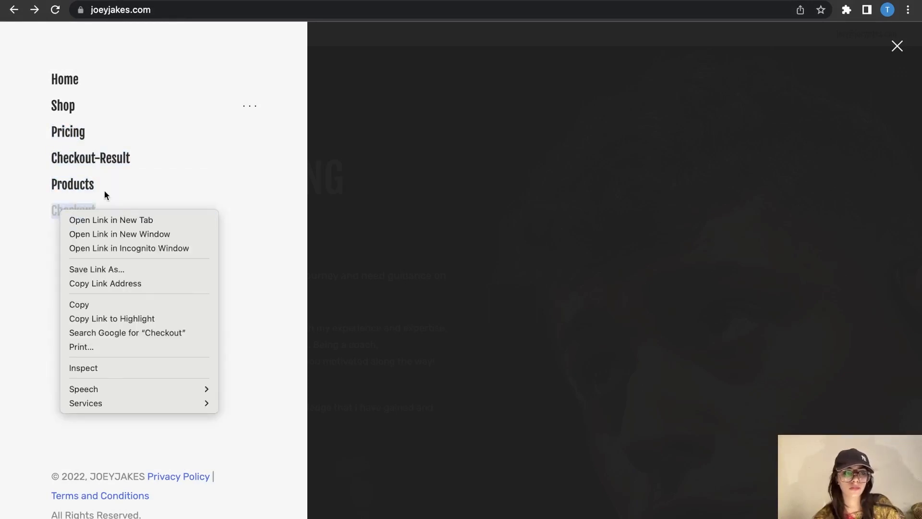
pyautogui.click(110, 221)
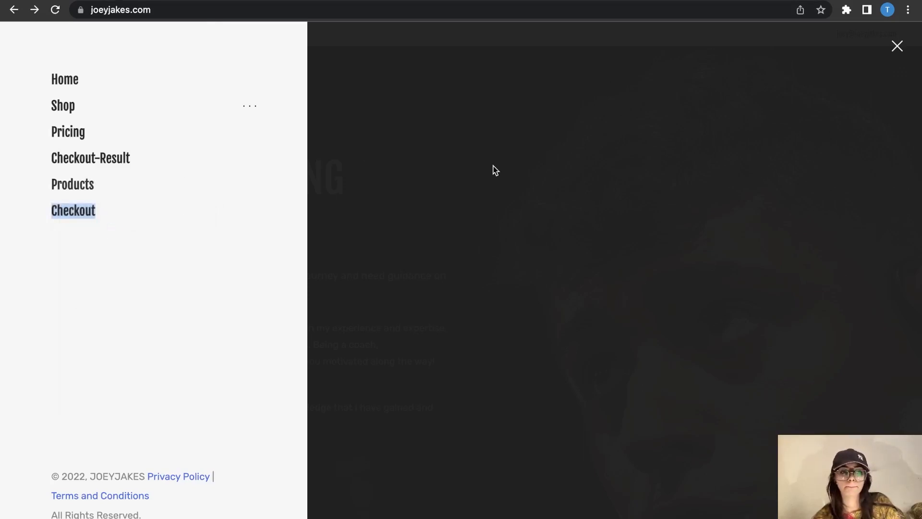
pyautogui.click(245, 1)
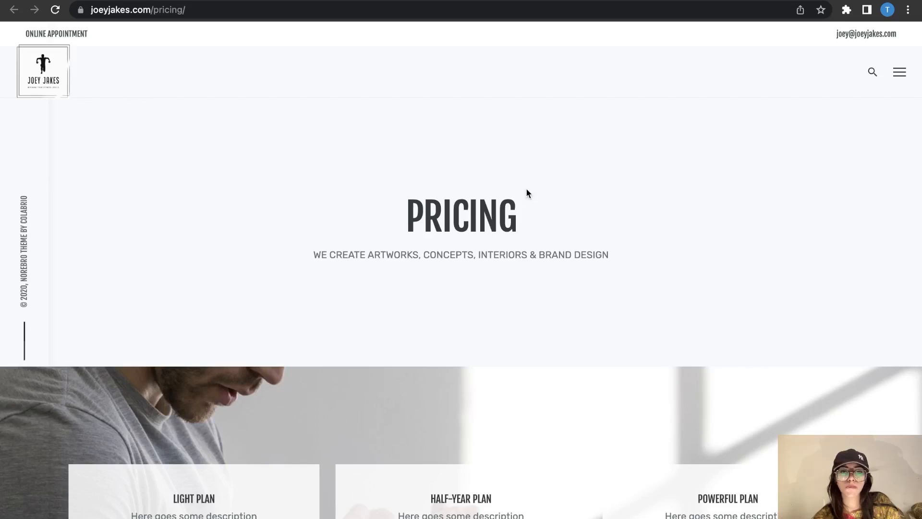
# Step: Scroll through the Light, Half-Year and Powerful plans and the Pricing page footer
pyautogui.scroll(-8, 527, 193)
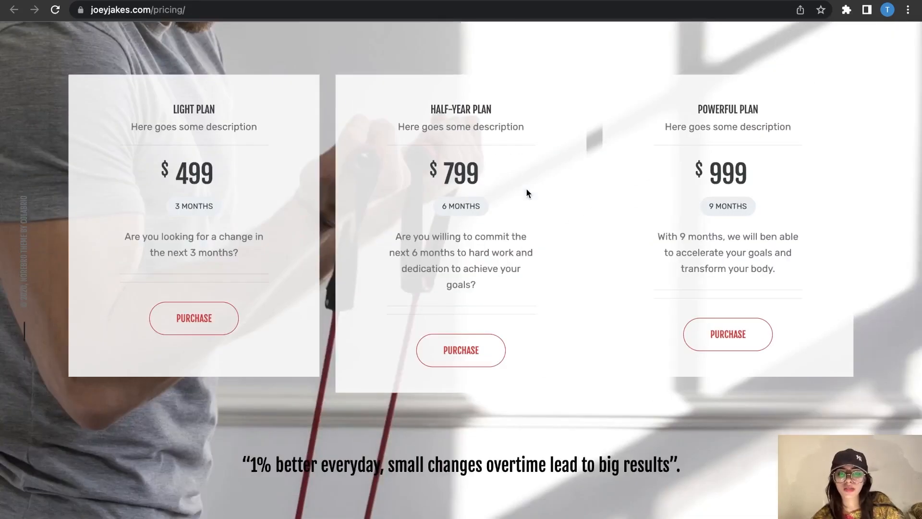
pyautogui.scroll(-6, 539, 426)
pyautogui.scroll(14, 539, 425)
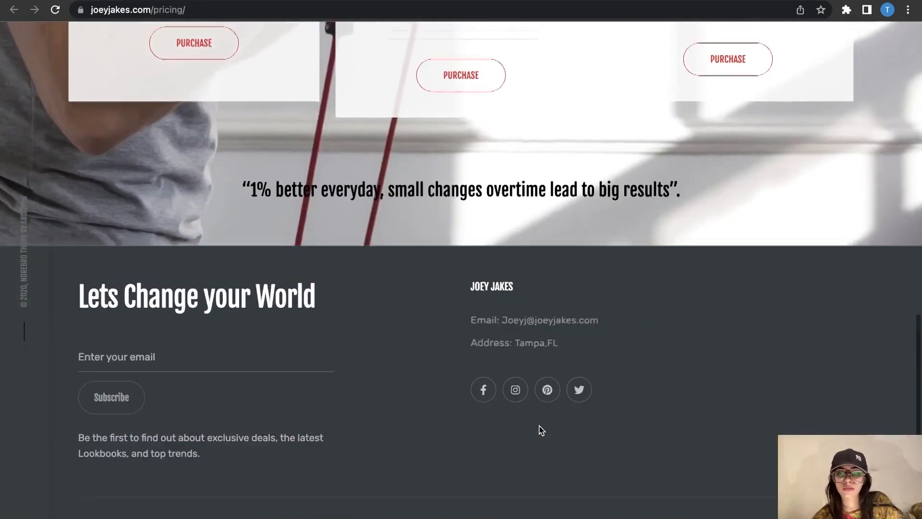
pyautogui.scroll(-8, 539, 430)
pyautogui.scroll(8, 539, 430)
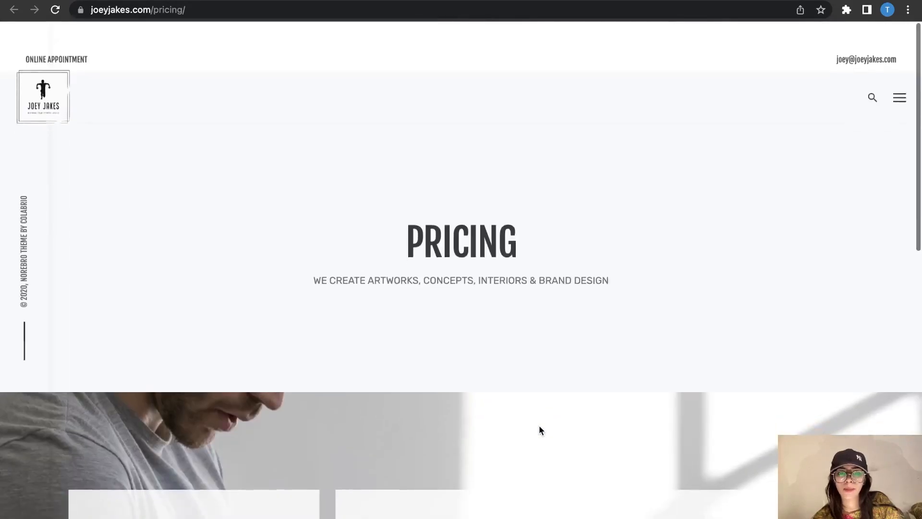
pyautogui.scroll(-1, 543, 362)
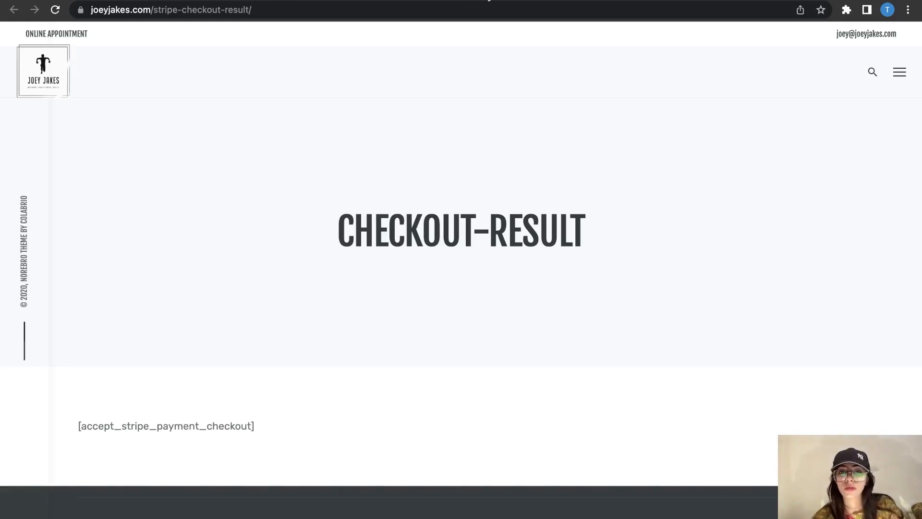
# Step: Scroll the Checkout-Result page and highlight its CHECKOUT-RESULT title a few times
pyautogui.moveTo(338, 231); pyautogui.dragTo(619, 246)
pyautogui.click(619, 246)
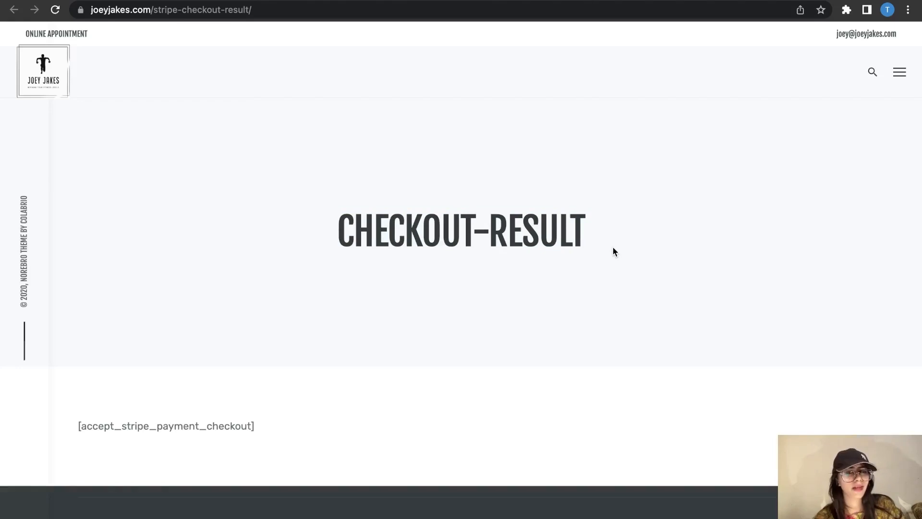
pyautogui.scroll(-4, 433, 428)
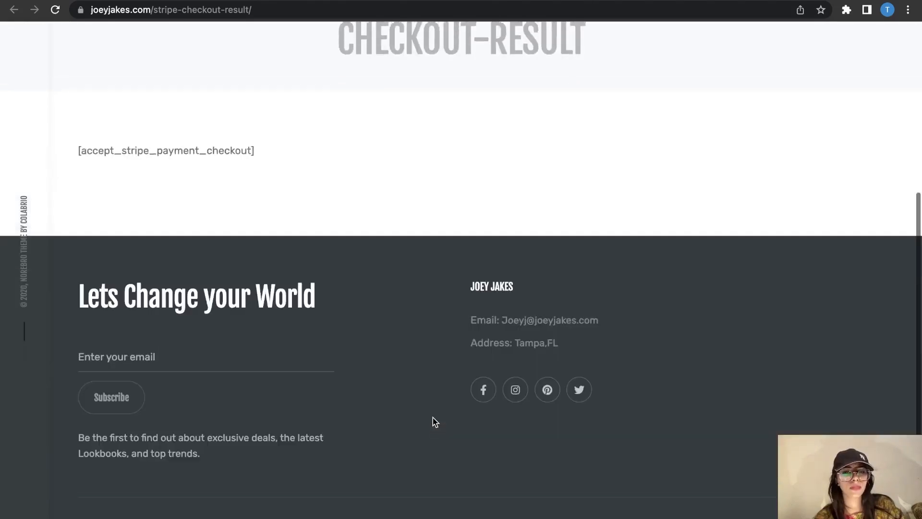
pyautogui.scroll(4, 433, 421)
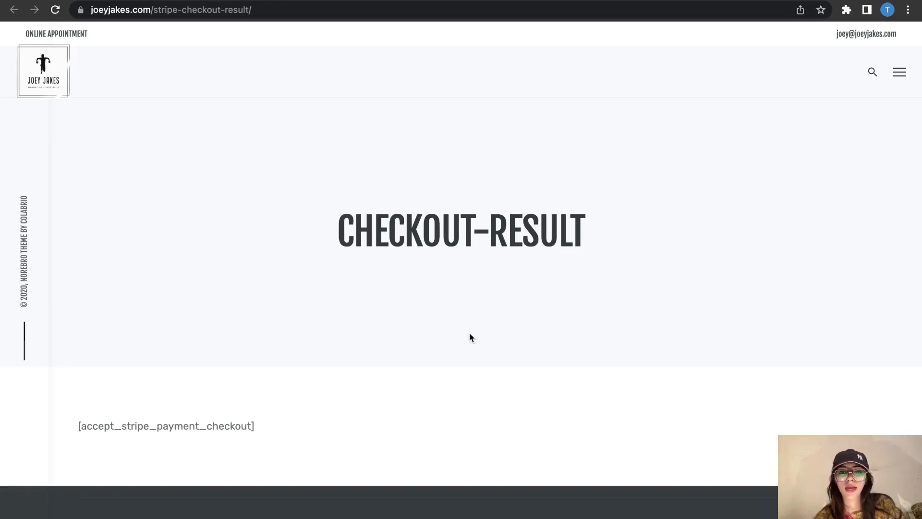
pyautogui.scroll(-5, 597, 254)
pyautogui.scroll(5, 599, 259)
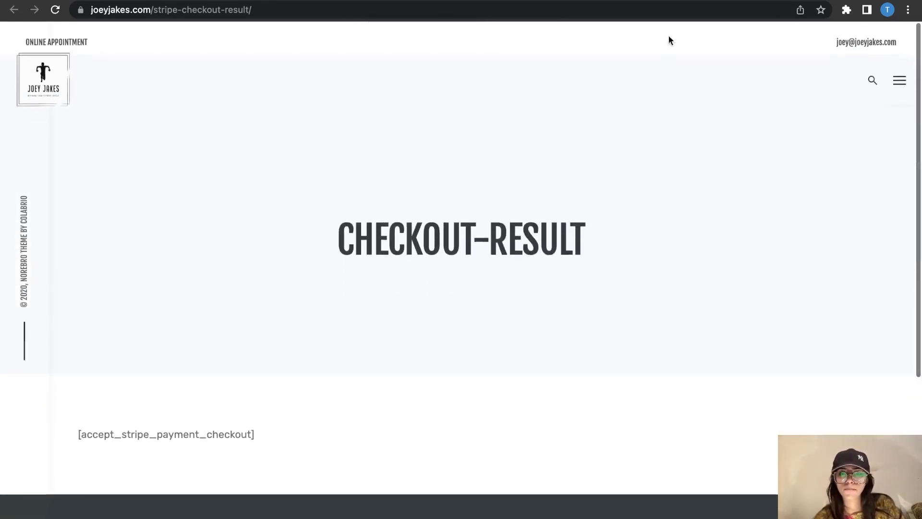
pyautogui.moveTo(338, 236)
pyautogui.mouseDown()
pyautogui.moveTo(568, 245)
pyautogui.moveTo(343, 240)
pyautogui.mouseUp()
pyautogui.click(568, 246)
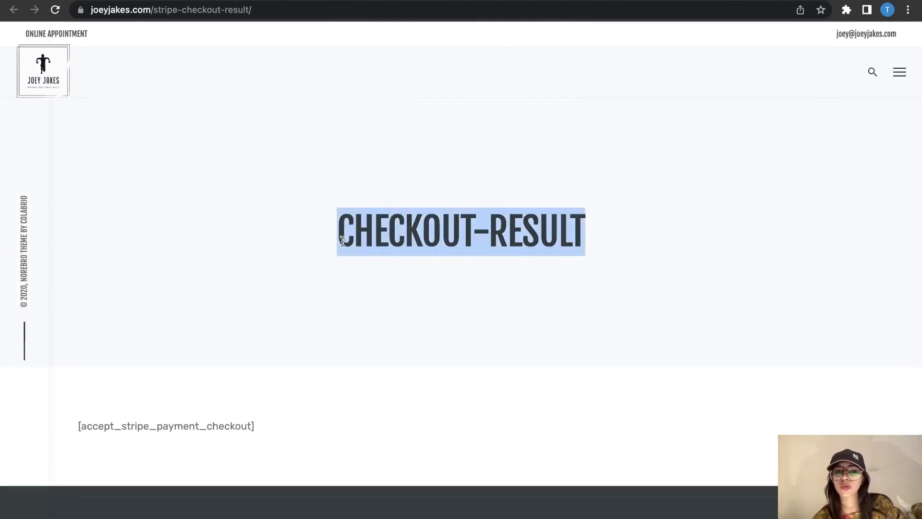
pyautogui.click(343, 239)
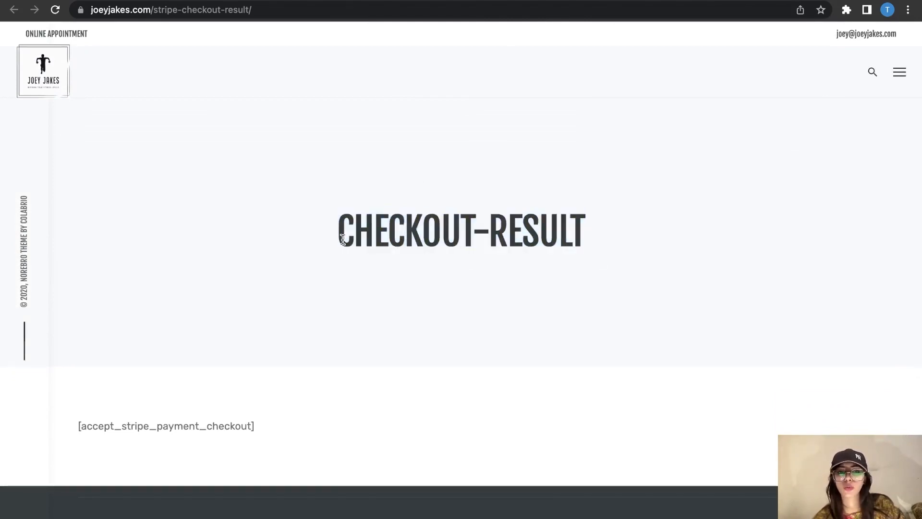
pyautogui.moveTo(343, 240); pyautogui.dragTo(590, 239)
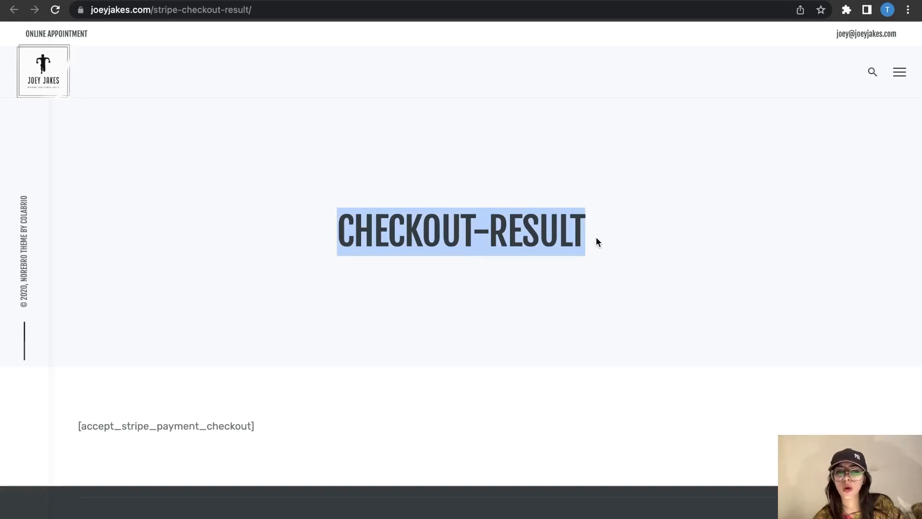
pyautogui.click(593, 237)
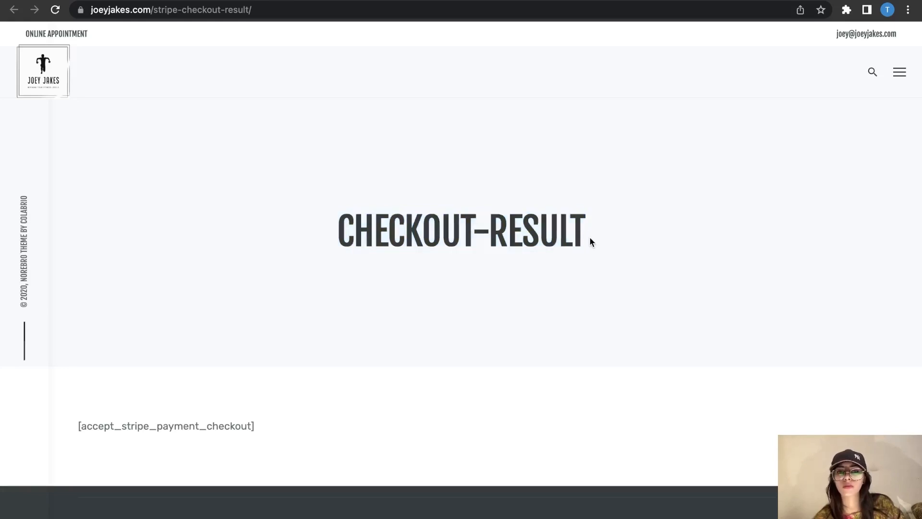
# Step: Look over the Products and empty Cart tabs, then return home and close the navigation panel
pyautogui.hotkey('ctrl', 'Tab')
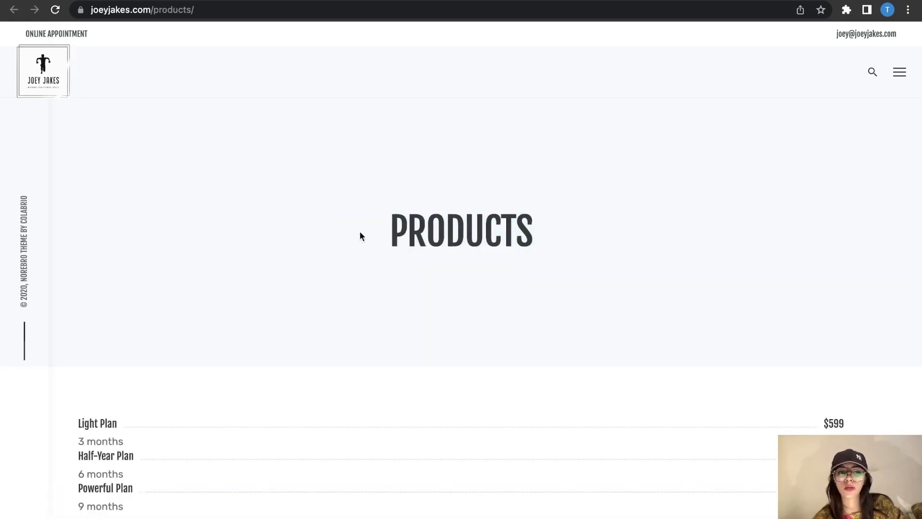
pyautogui.scroll(-4, 362, 235)
pyautogui.scroll(4, 351, 282)
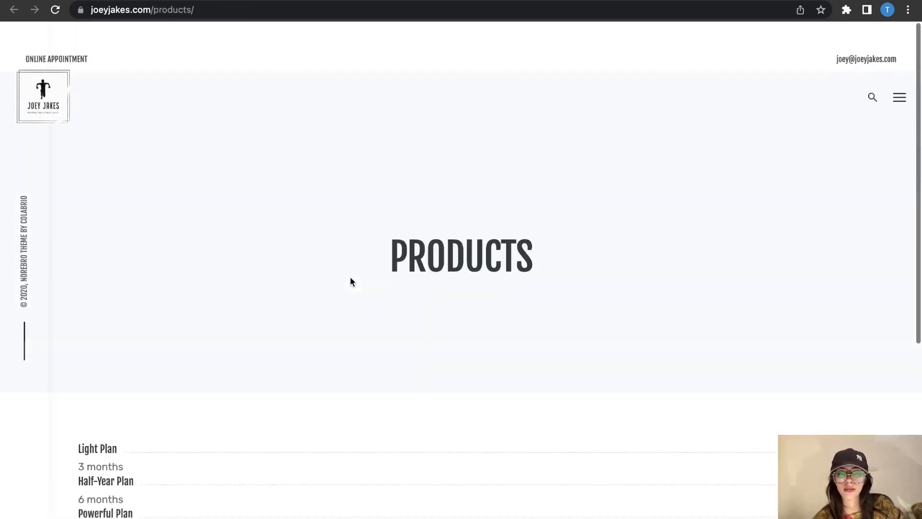
pyautogui.hotkey('ctrl', 'Tab')
pyautogui.scroll(-10, 465, 380)
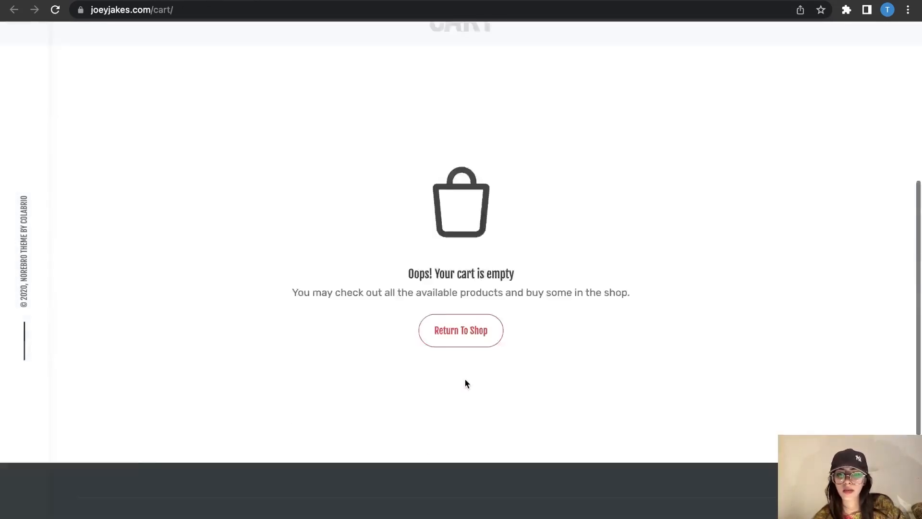
pyautogui.scroll(10, 465, 380)
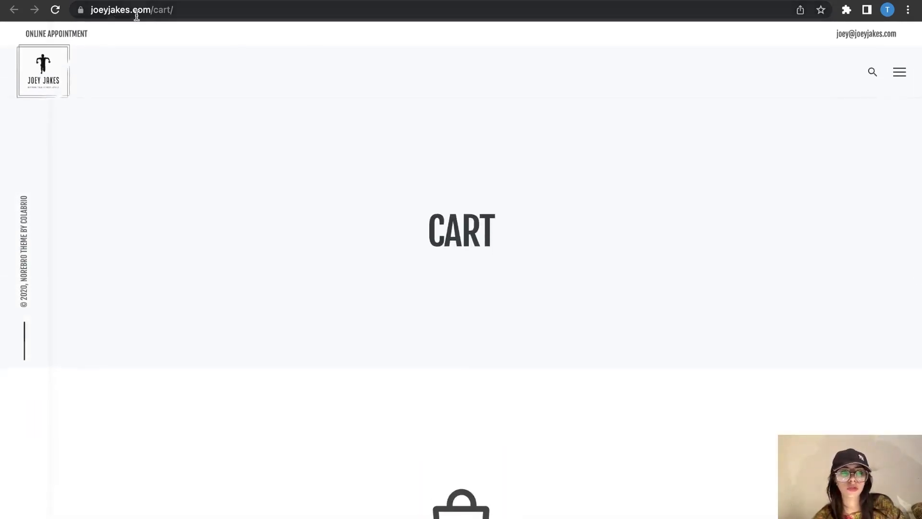
pyautogui.hotkey('ctrl', 'Tab')
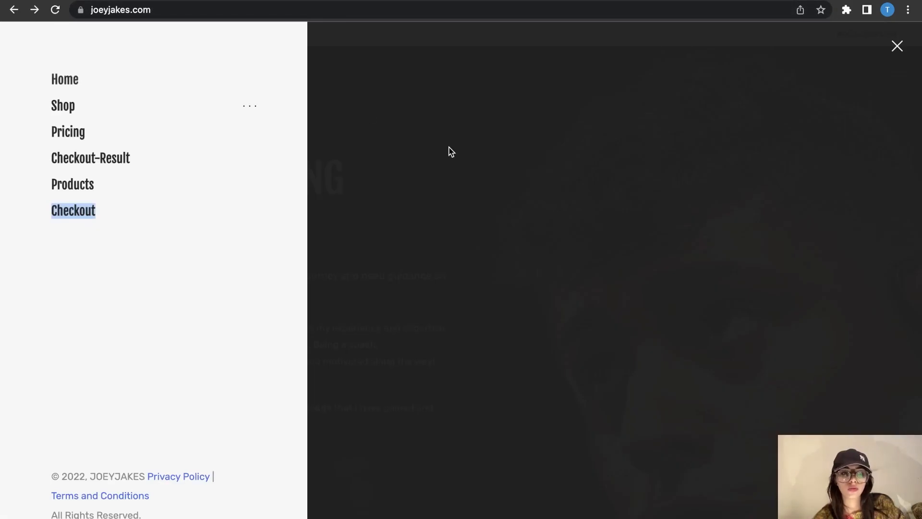
pyautogui.click(368, 240)
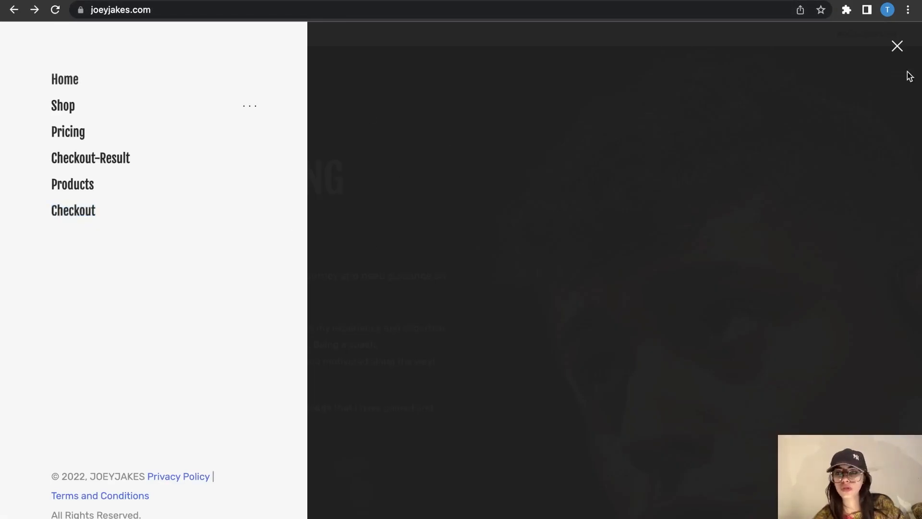
pyautogui.click(897, 46)
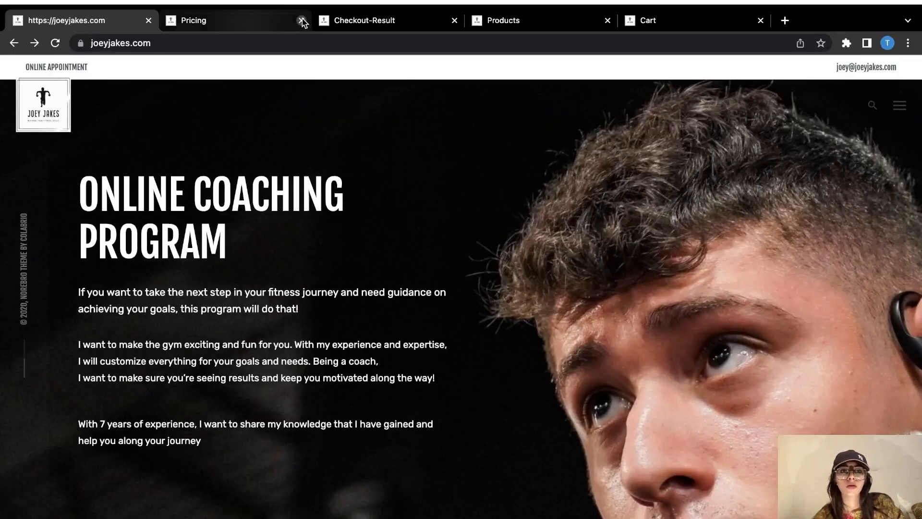
# Step: Close the Pricing, Checkout-Result, Products and Cart tabs and open a new Google tab
pyautogui.click(303, 20)
pyautogui.click(302, 20)
pyautogui.click(303, 20)
pyautogui.click(302, 20)
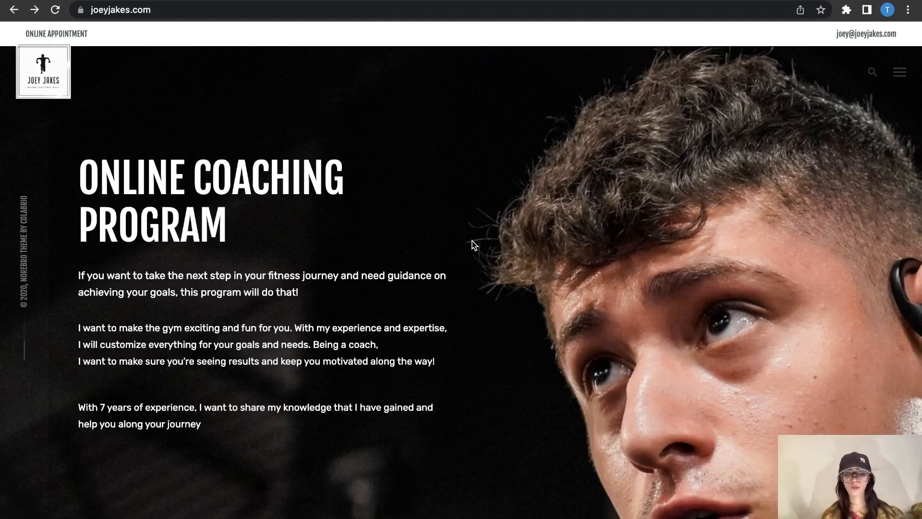
pyautogui.press('super+t')
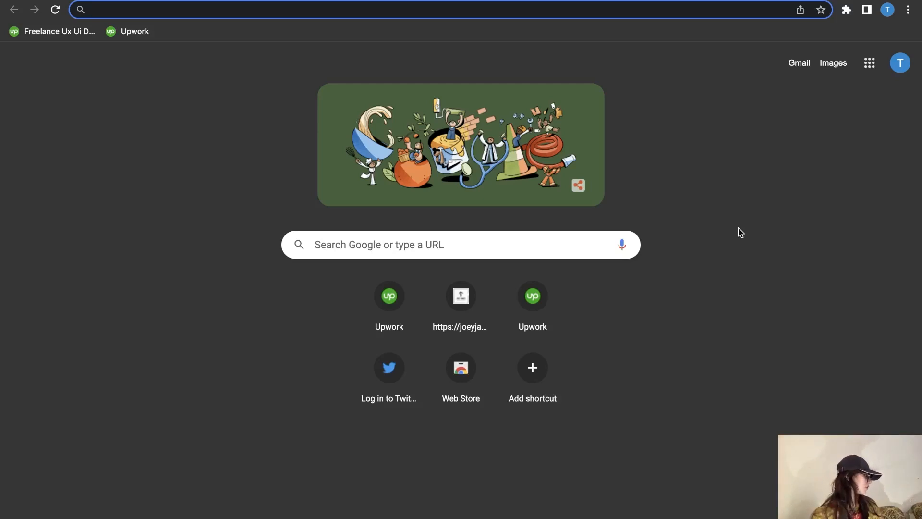
# Step: Search Google for 'lightshot', then refine to 'lightshot chrome extension' after the site fails to load
pyautogui.write('light')
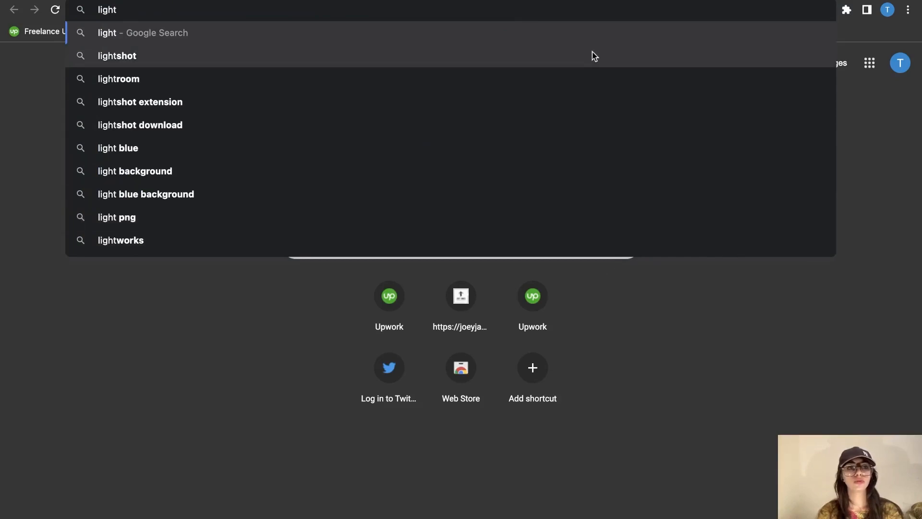
pyautogui.click(517, 52)
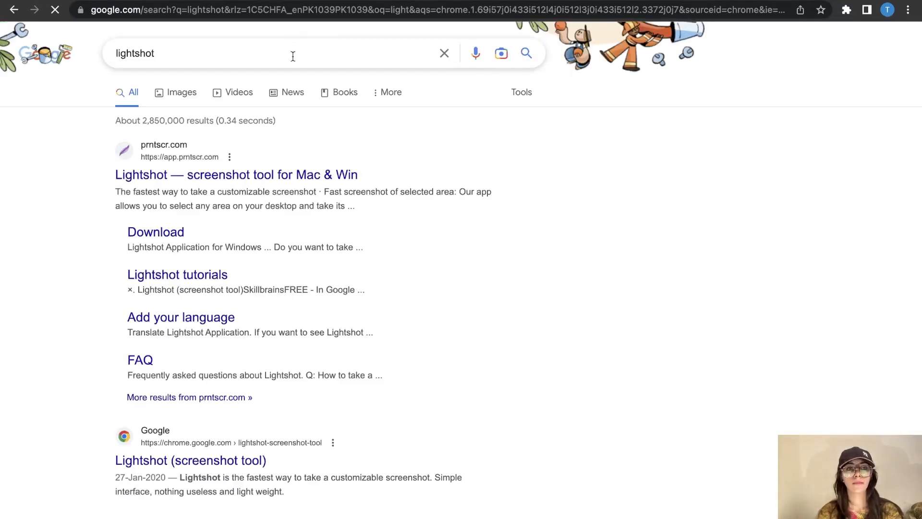
pyautogui.click(278, 184)
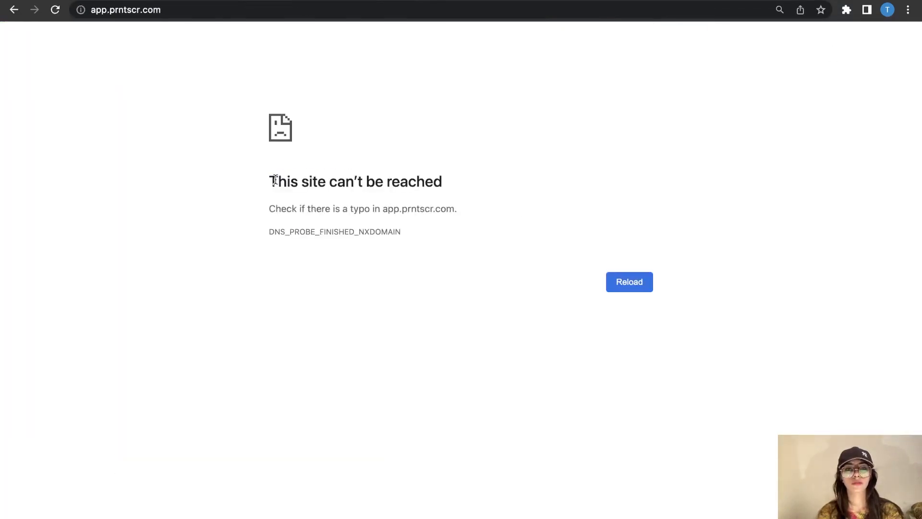
pyautogui.click(641, 283)
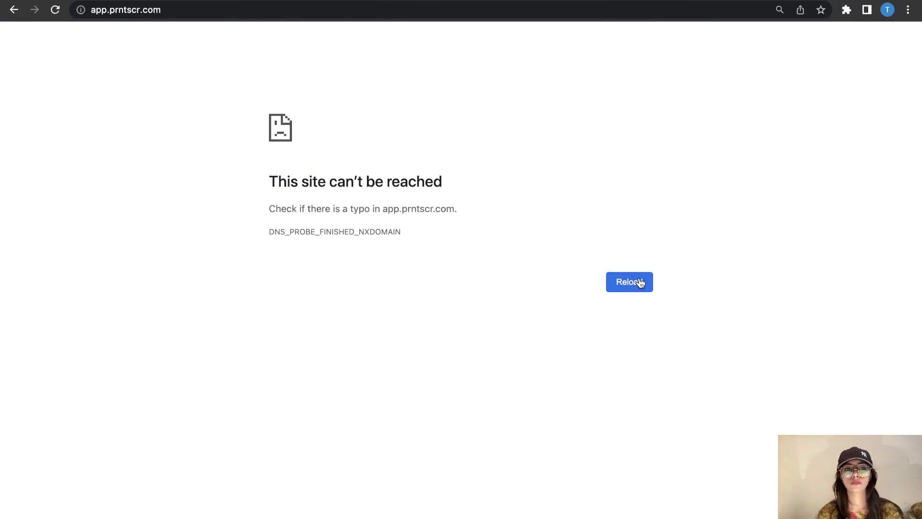
pyautogui.click(14, 10)
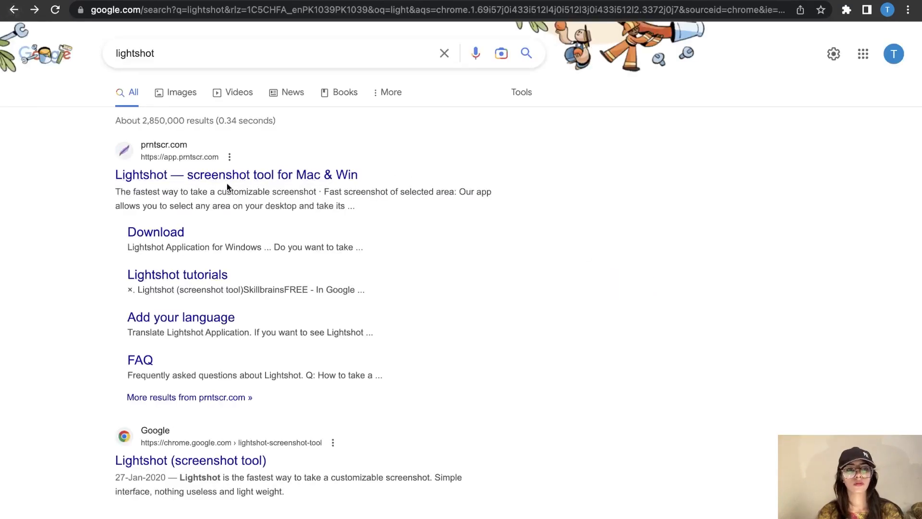
pyautogui.click(192, 54)
pyautogui.write('chro')
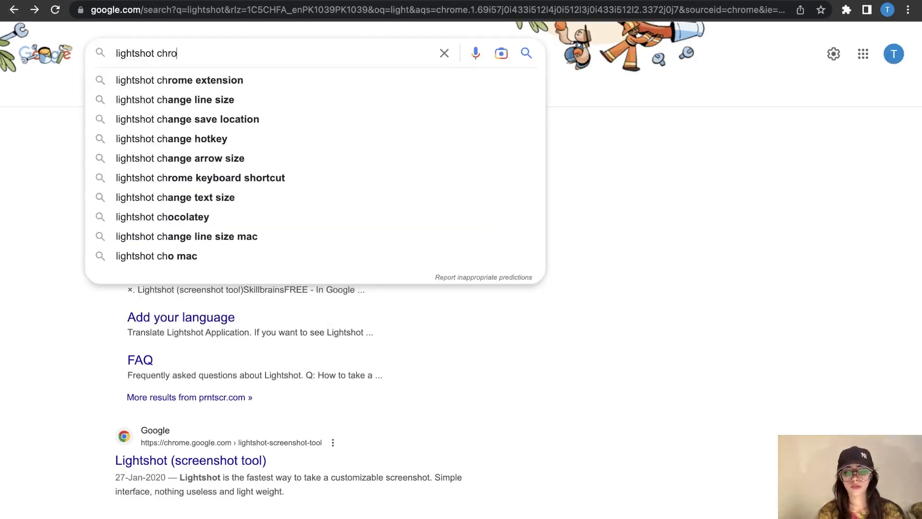
pyautogui.write('me exten')
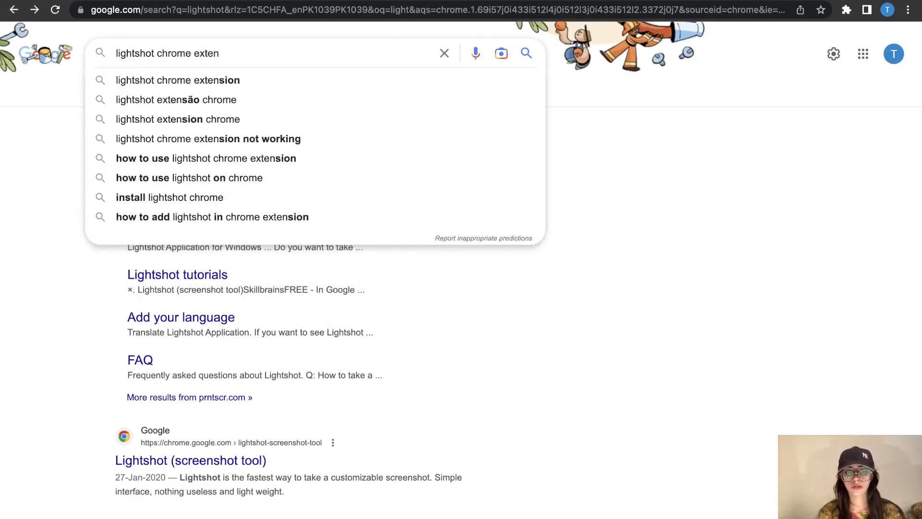
pyautogui.click(227, 74)
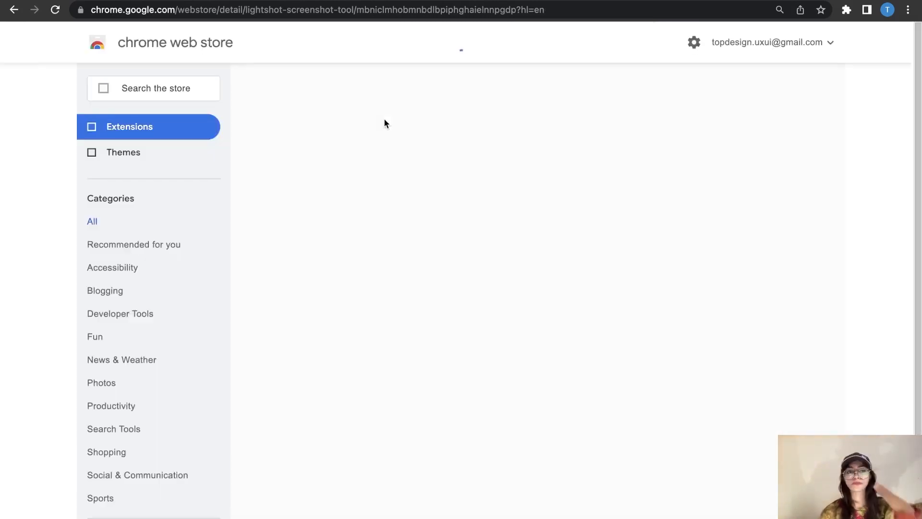
# Step: Add the Lightshot extension to Chrome from the Web Store and open a new blank tab
pyautogui.click(711, 140)
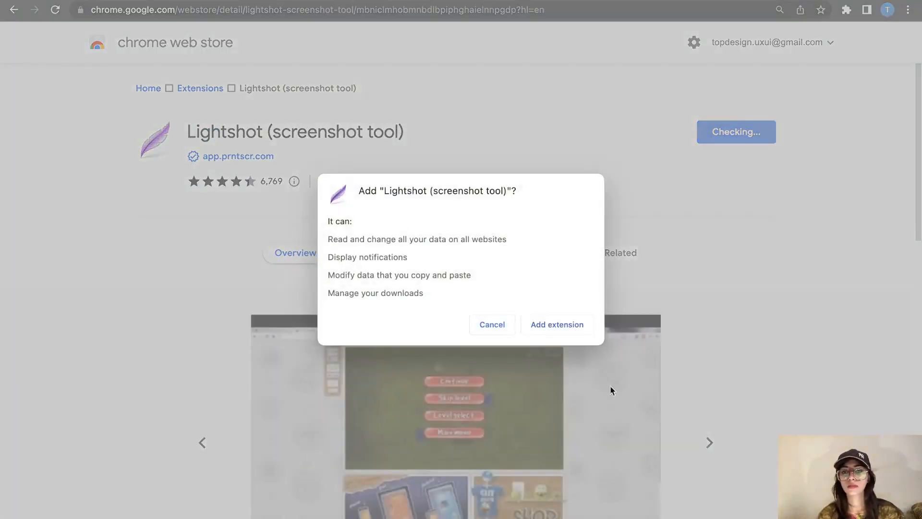
pyautogui.click(536, 330)
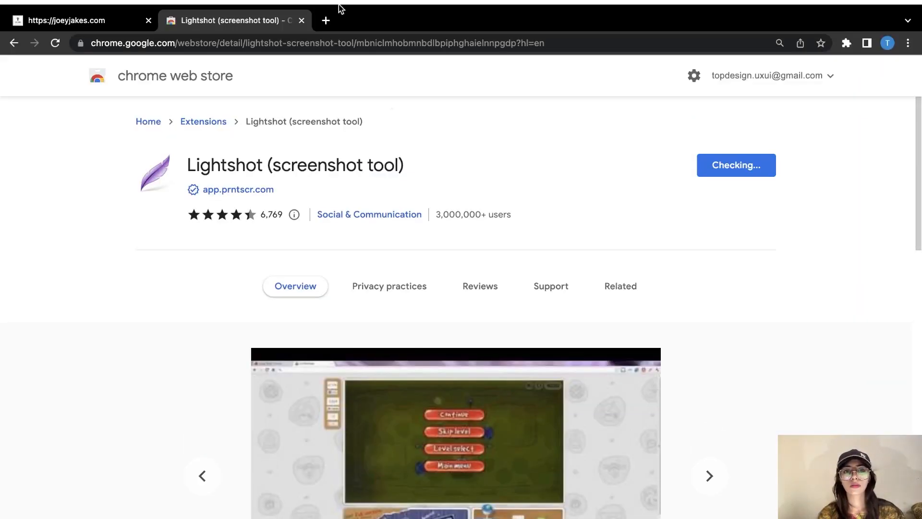
pyautogui.click(326, 20)
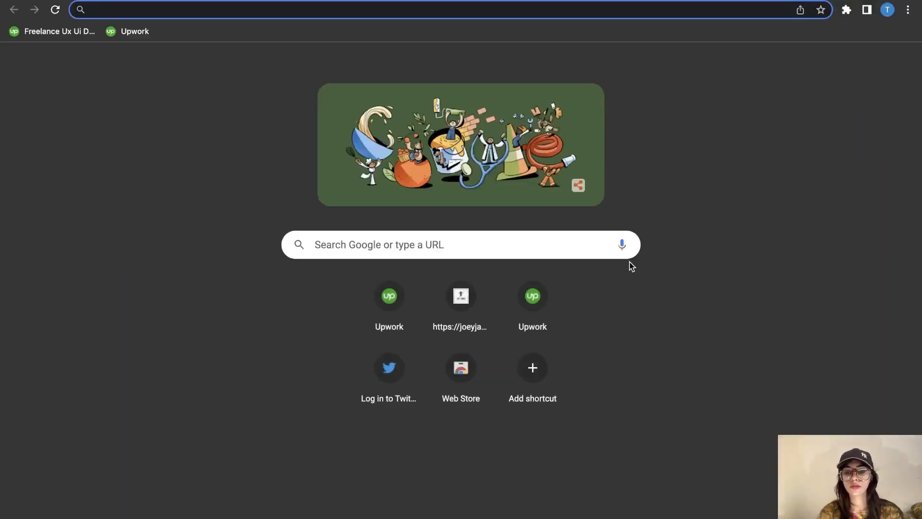
# Step: Search for 'go to full page chrome extension' and add GoFullPage to Chrome from the Web Store
pyautogui.write('go to ')
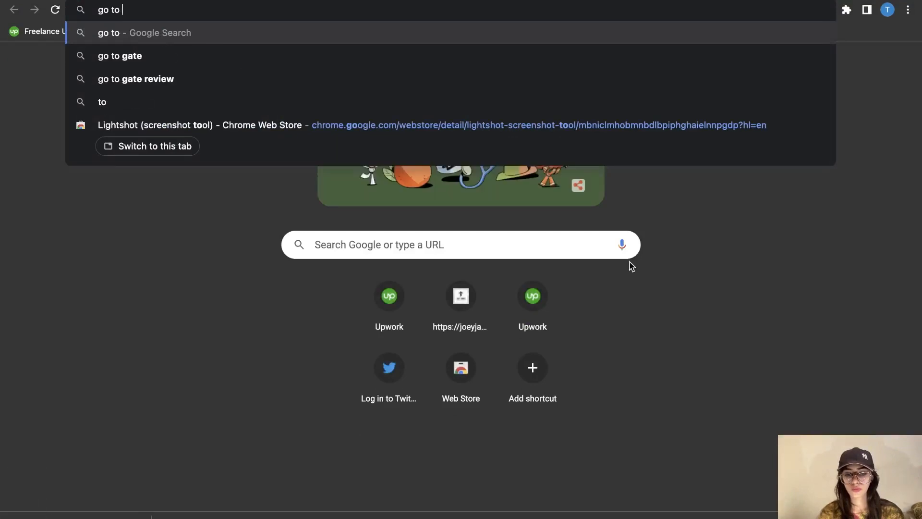
pyautogui.write('full')
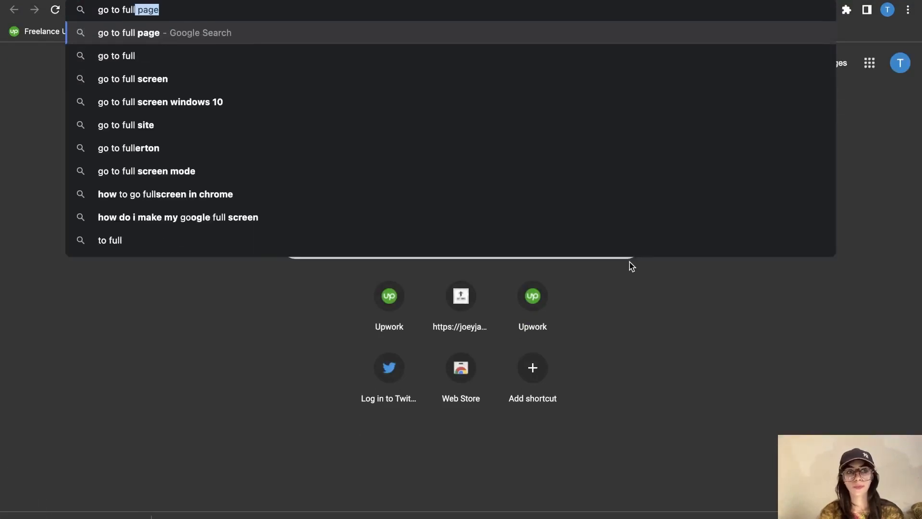
pyautogui.write(' page ch')
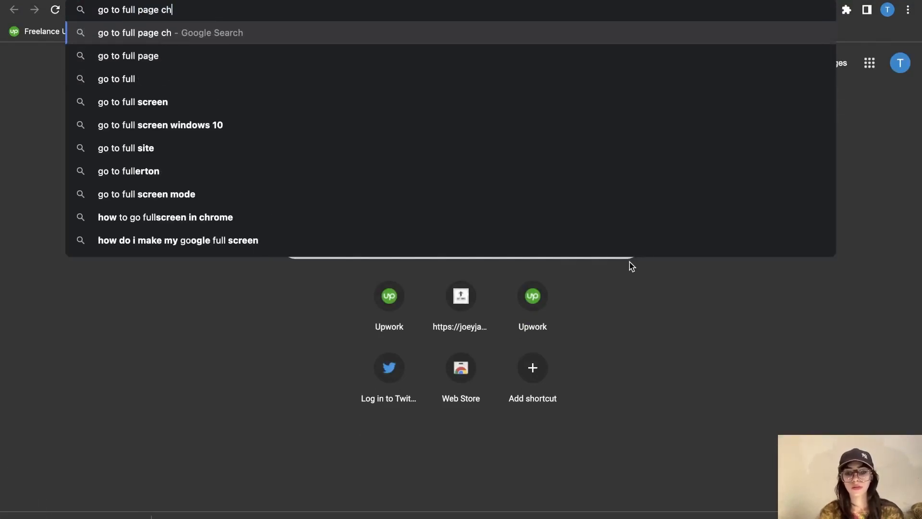
pyautogui.write('rome extension')
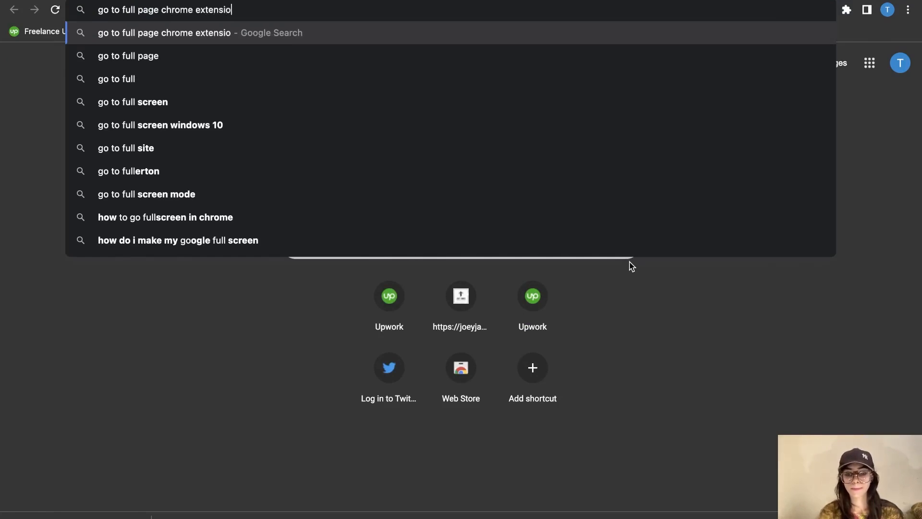
pyautogui.press('Return')
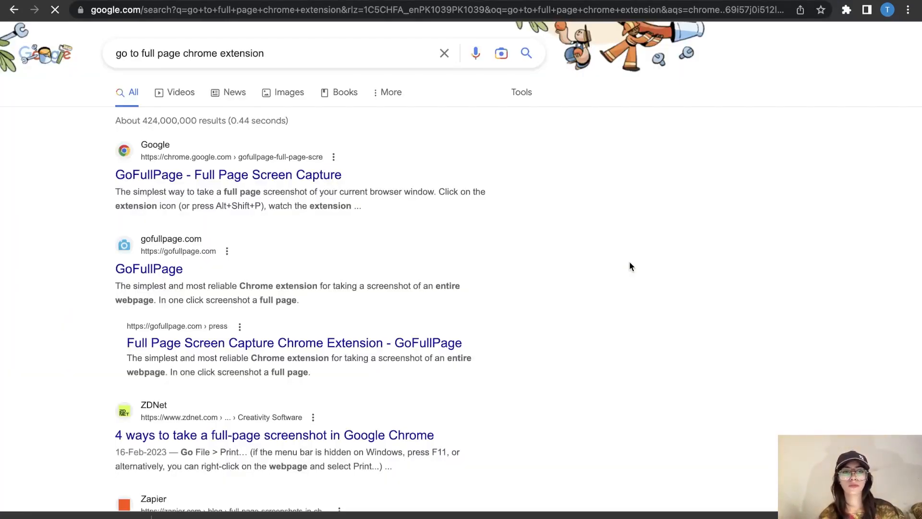
pyautogui.click(335, 177)
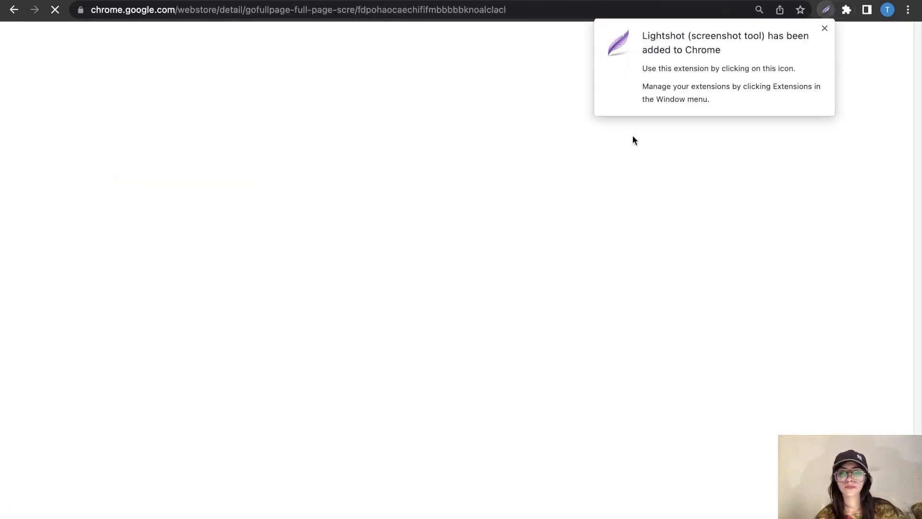
pyautogui.click(825, 29)
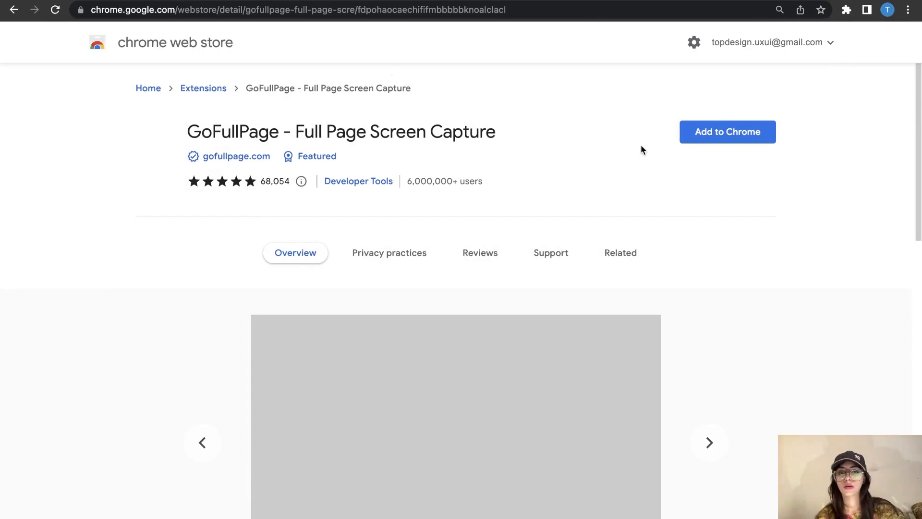
pyautogui.click(696, 135)
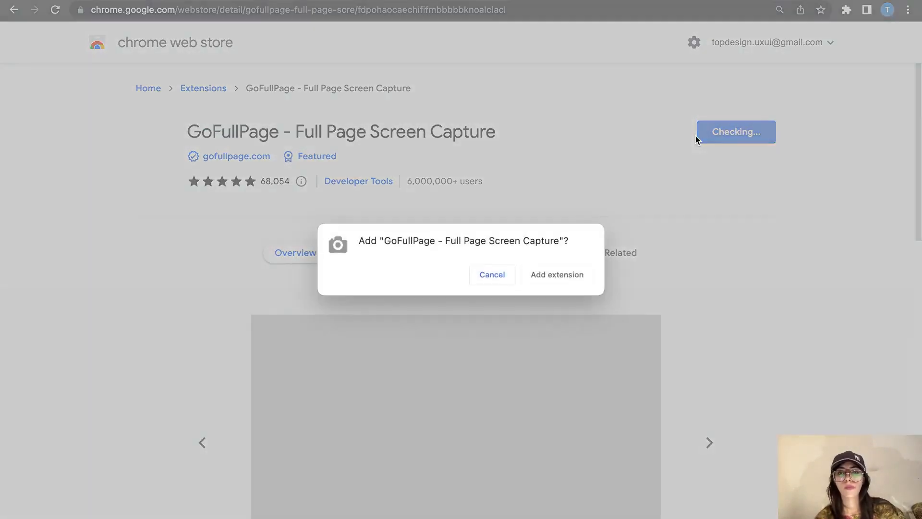
pyautogui.click(553, 282)
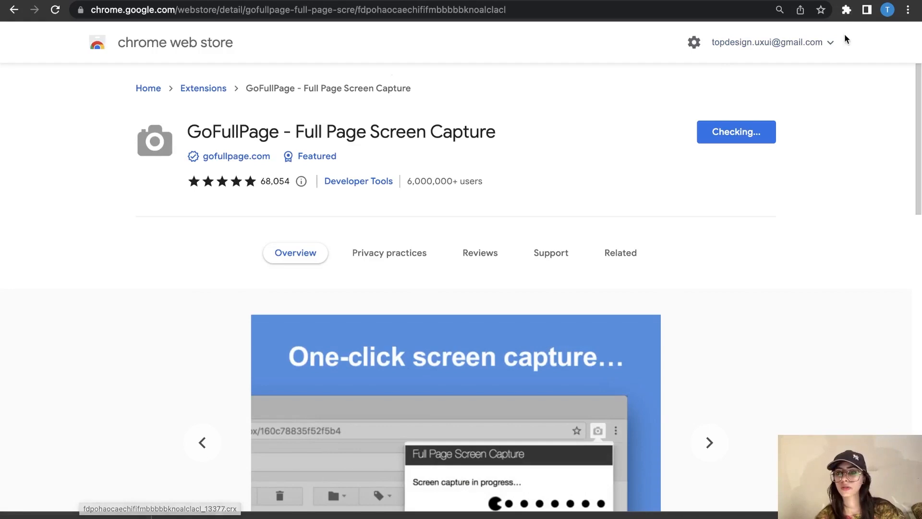
# Step: Pin Lightshot to the Chrome toolbar from the Extensions menu
pyautogui.click(841, 14)
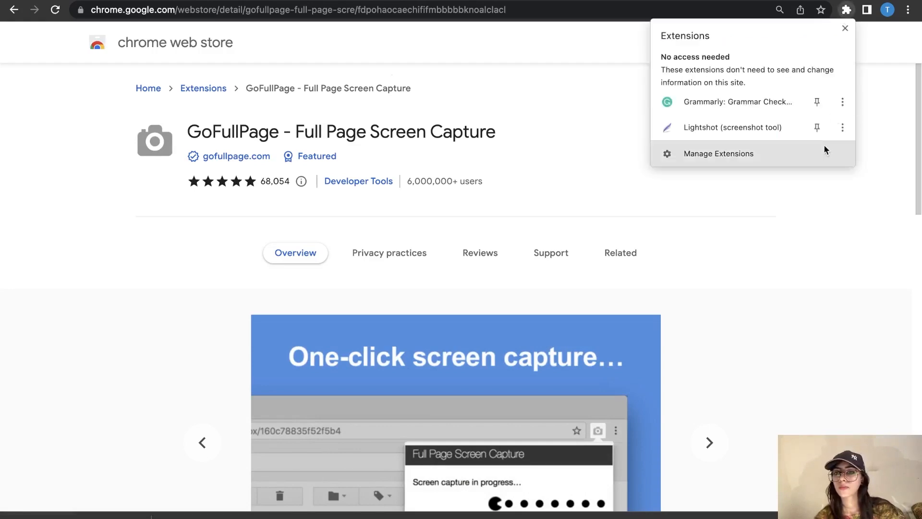
pyautogui.click(816, 127)
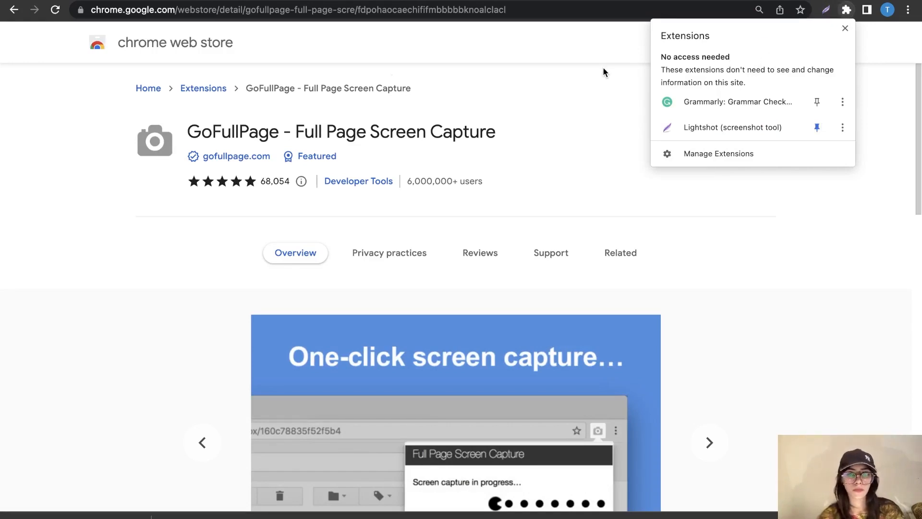
pyautogui.click(590, 48)
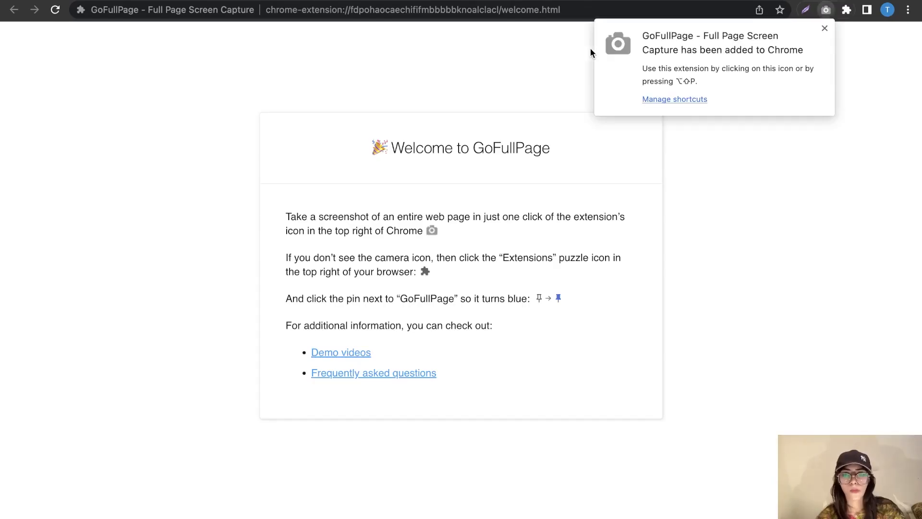
# Step: Pin GoFullPage in the toolbar, close the Web Store tab, and return to the joeyjakes.com tab
pyautogui.click(844, 284)
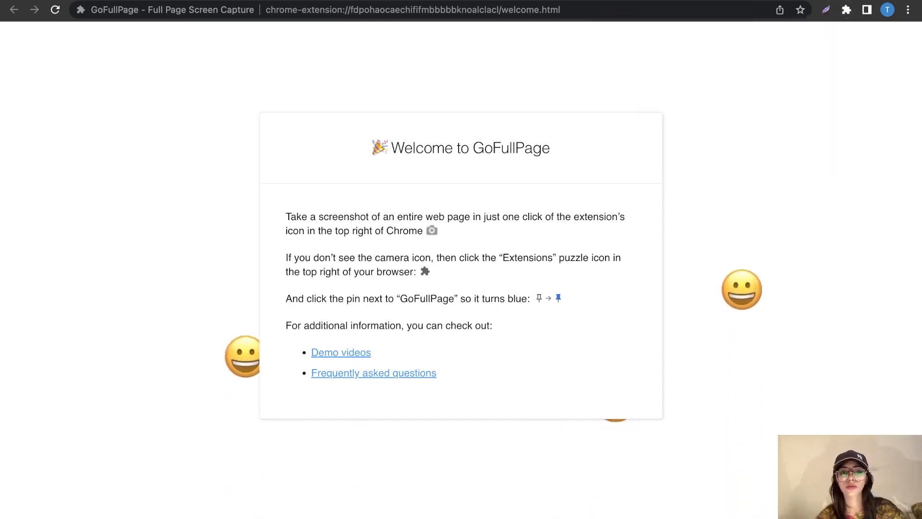
pyautogui.click(847, 42)
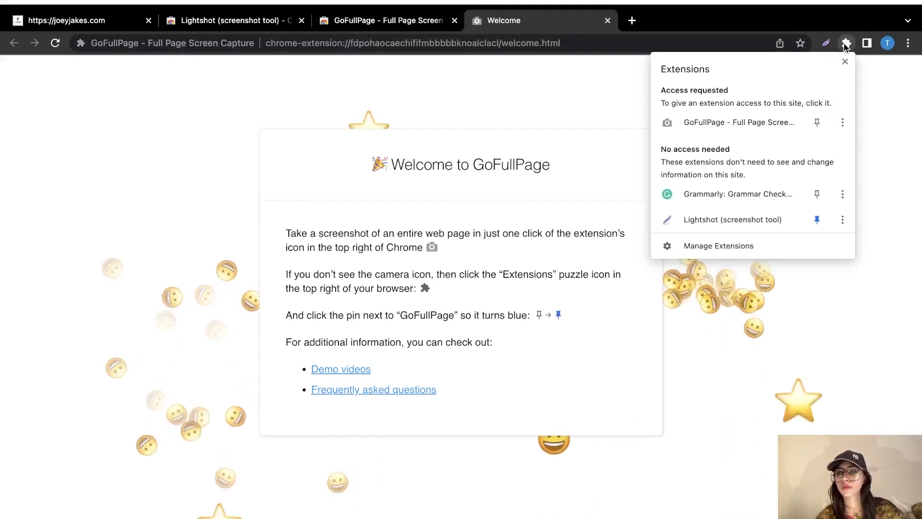
pyautogui.click(783, 278)
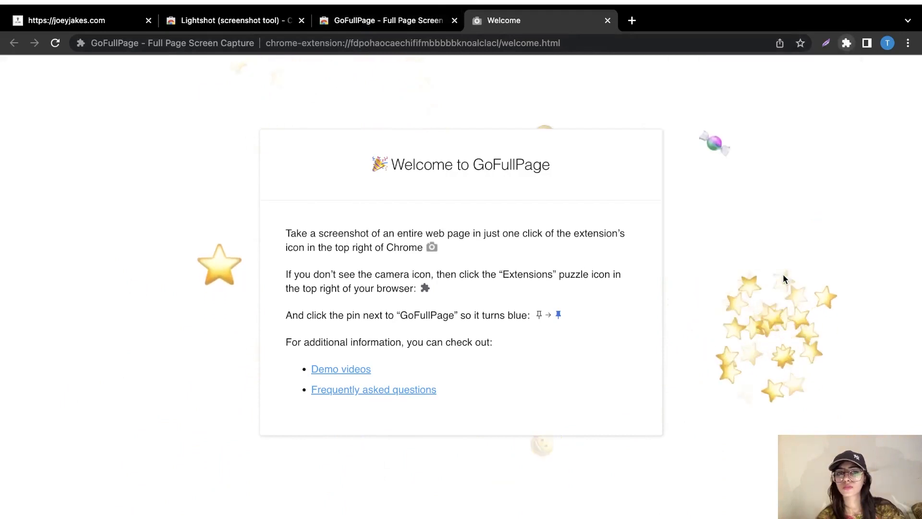
pyautogui.click(348, 5)
pyautogui.press('super+w')
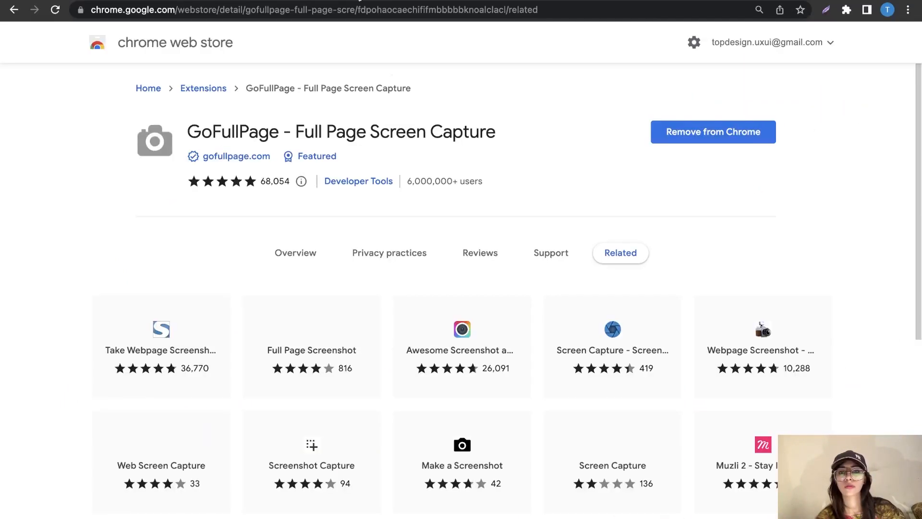
pyautogui.click(847, 10)
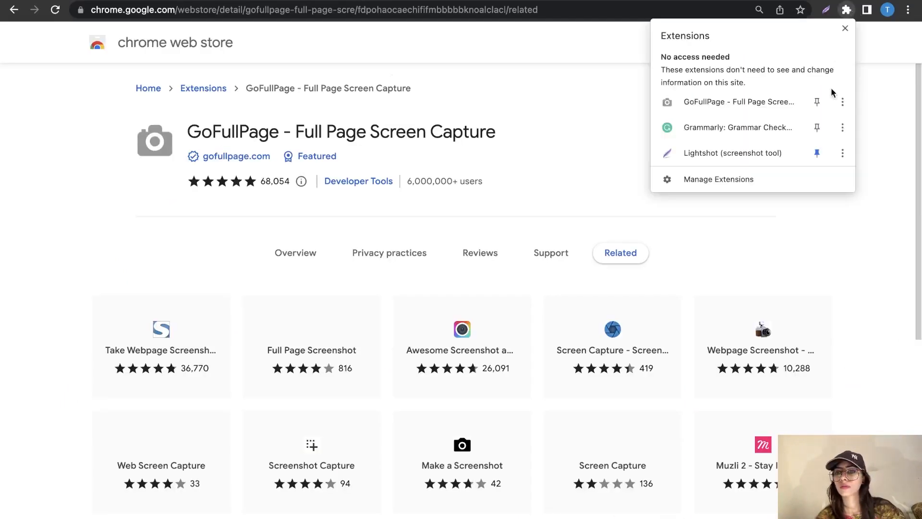
pyautogui.click(817, 101)
pyautogui.click(578, 100)
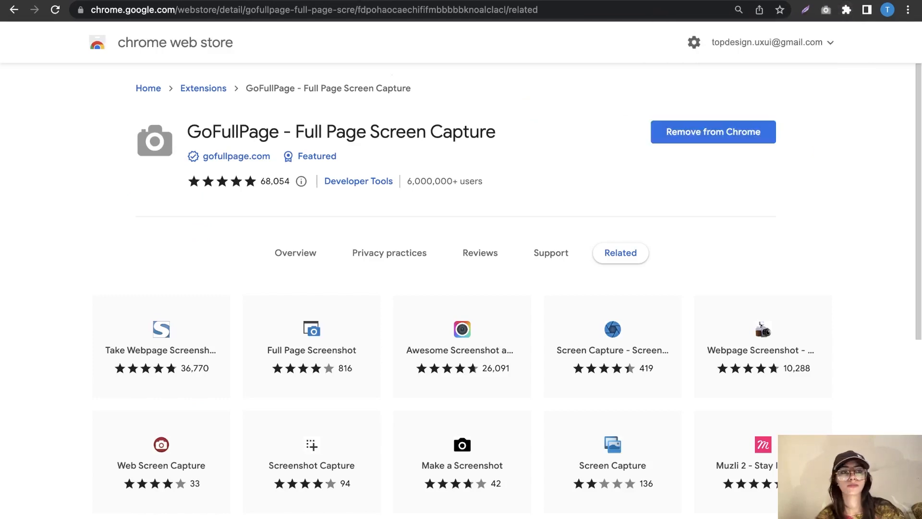
pyautogui.hotkey('ctrl', 'Tab')
pyautogui.scroll(2, 479, 217)
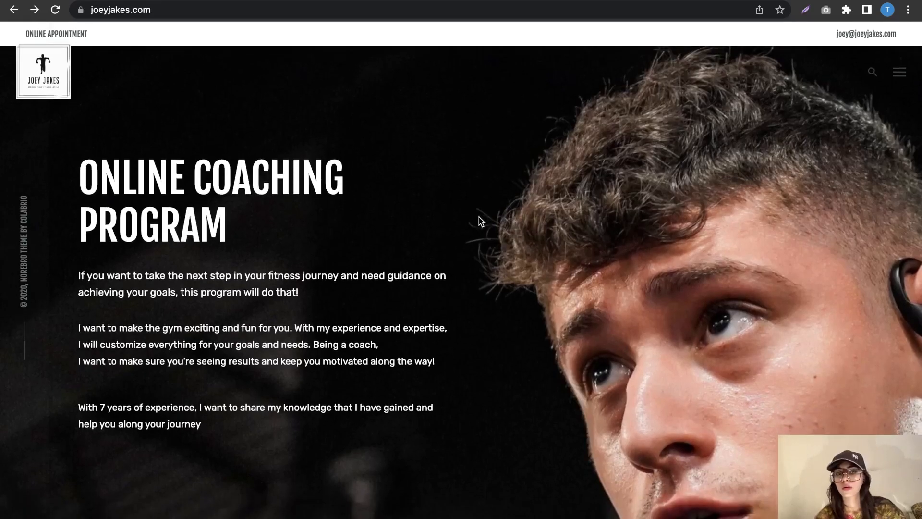
# Step: Capture the whole joeyjakes.com homepage with GoFullPage and download it as PNG, allowing download permission
pyautogui.scroll(-20, 479, 221)
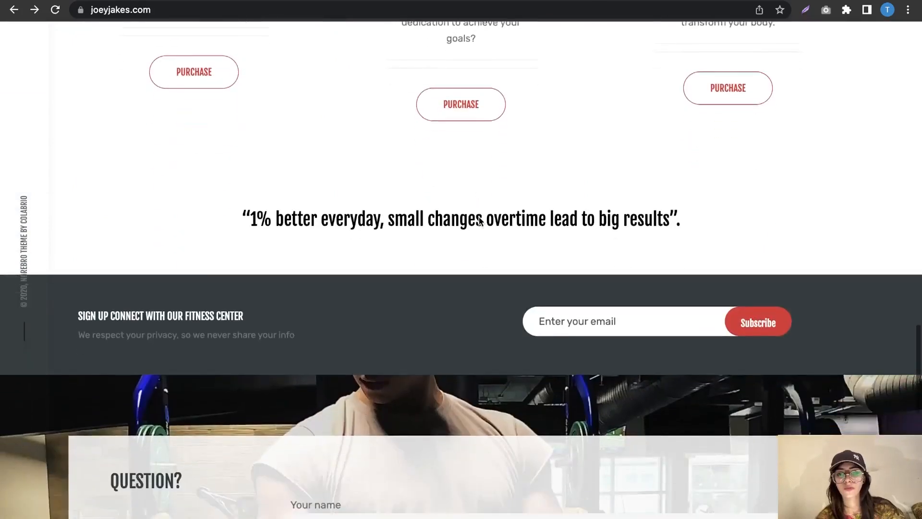
pyautogui.scroll(-12, 479, 219)
pyautogui.scroll(20, 480, 218)
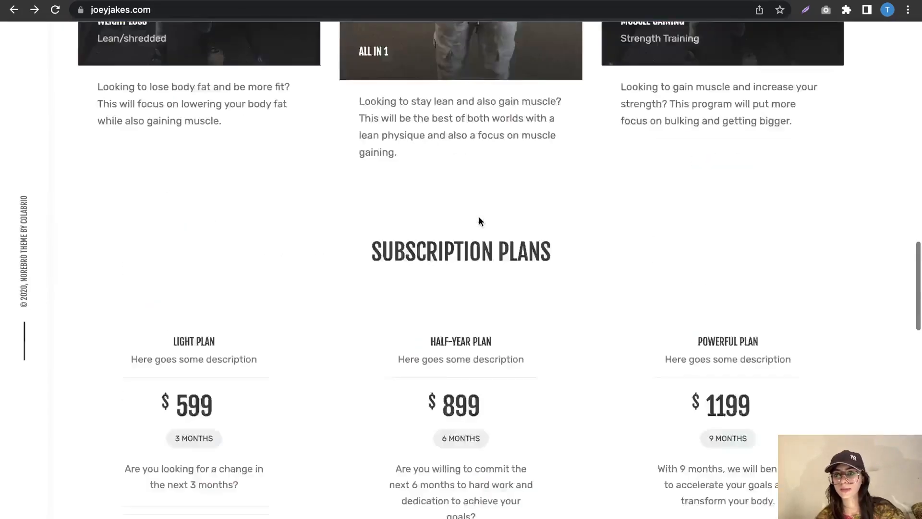
pyautogui.scroll(15, 479, 217)
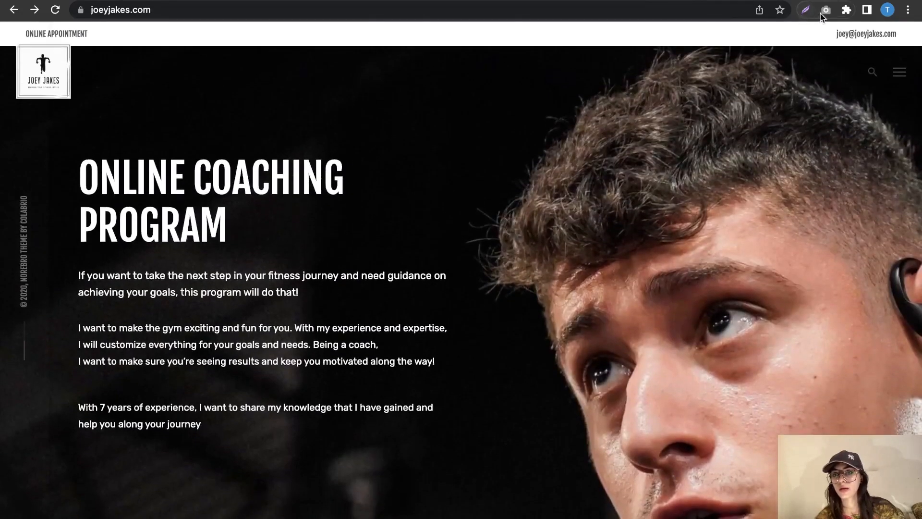
pyautogui.click(826, 10)
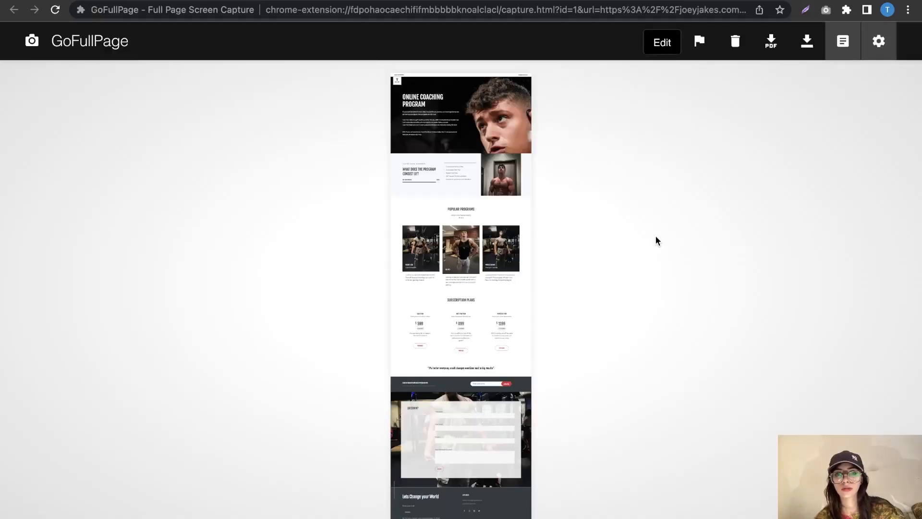
pyautogui.click(808, 41)
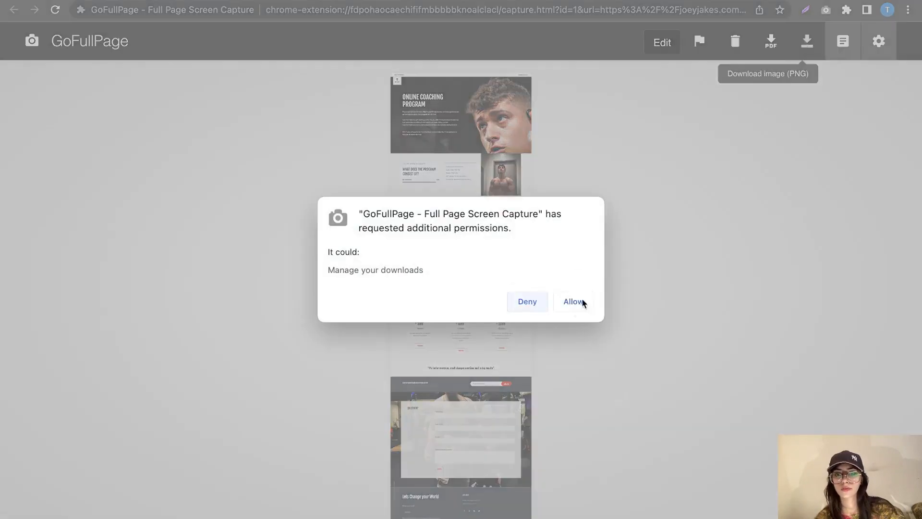
pyautogui.click(572, 302)
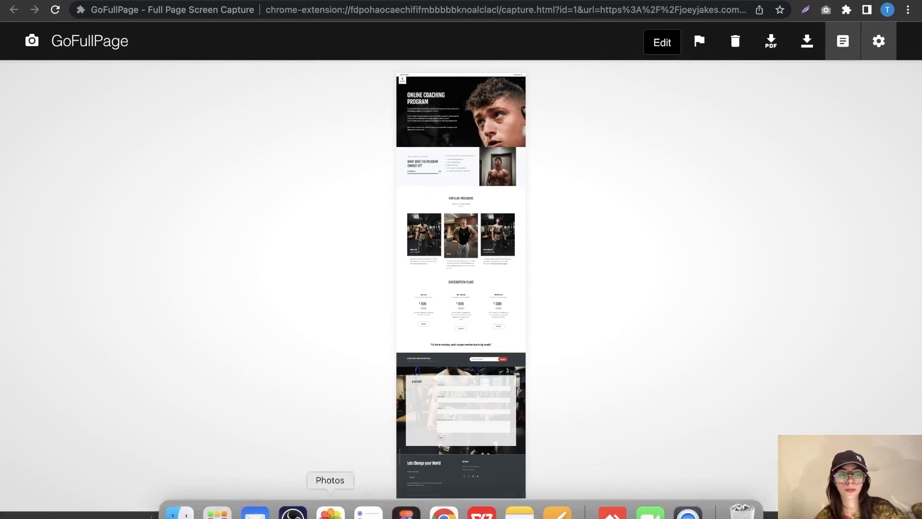
# Step: Select the newest screencapture-joeyjakes PNG among today's recent files in Finder
pyautogui.click(181, 511)
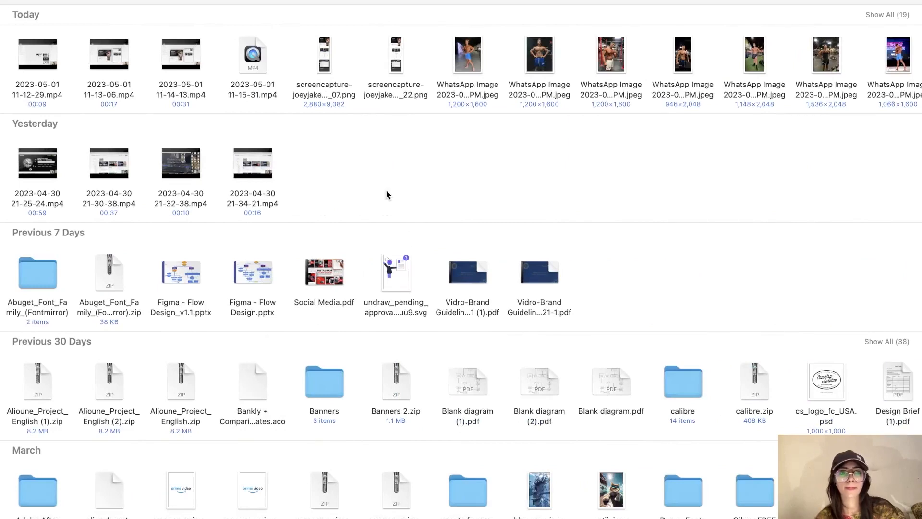
pyautogui.click(401, 48)
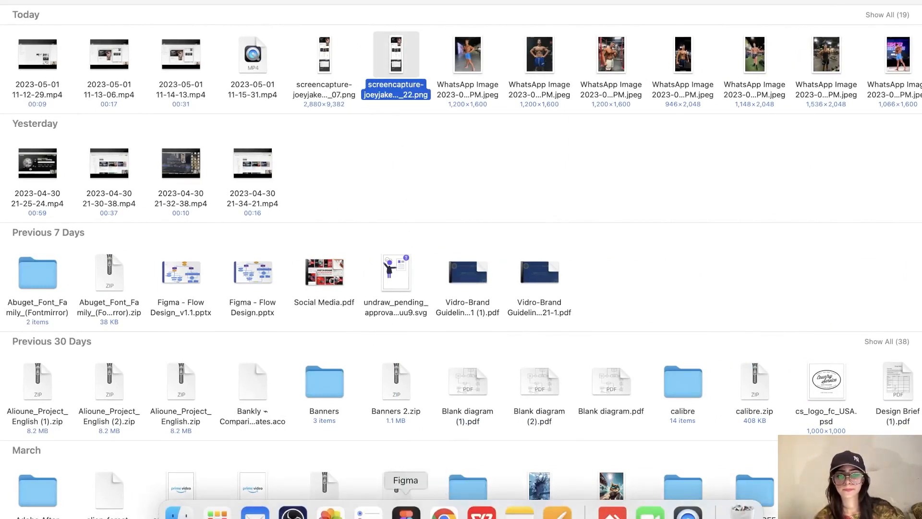
pyautogui.click(406, 510)
# Step: Paste the full-page joeyjakes homepage screenshot onto empty canvas right of the existing frames
pyautogui.scroll(-5, 662, 364)
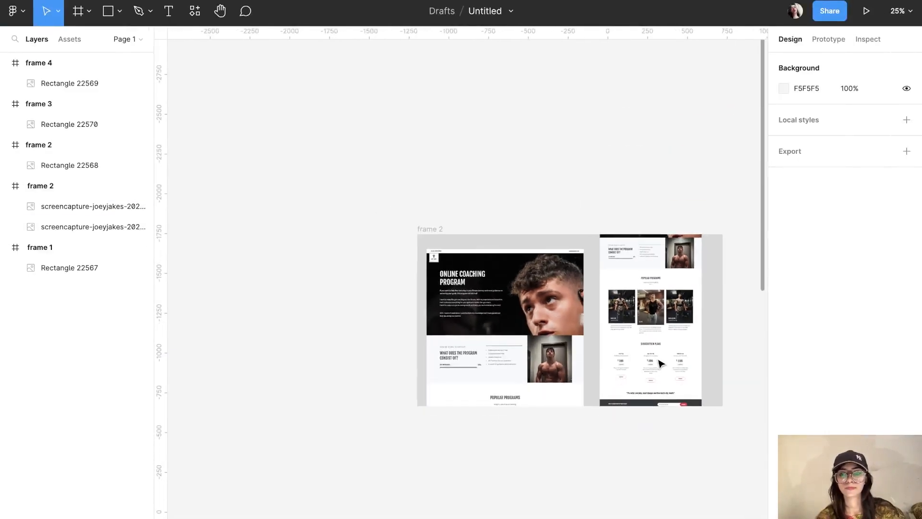
pyautogui.hscroll(10, 661, 364)
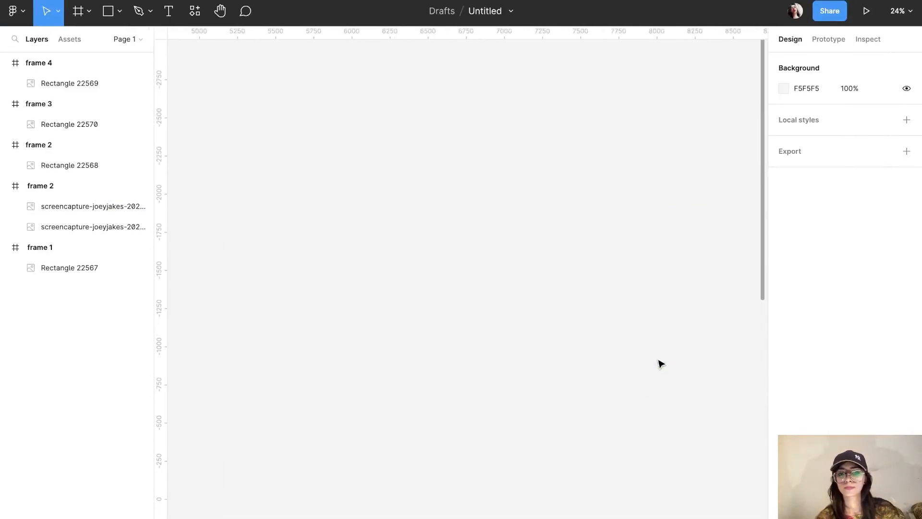
pyautogui.hotkey('ctrl', 'v')
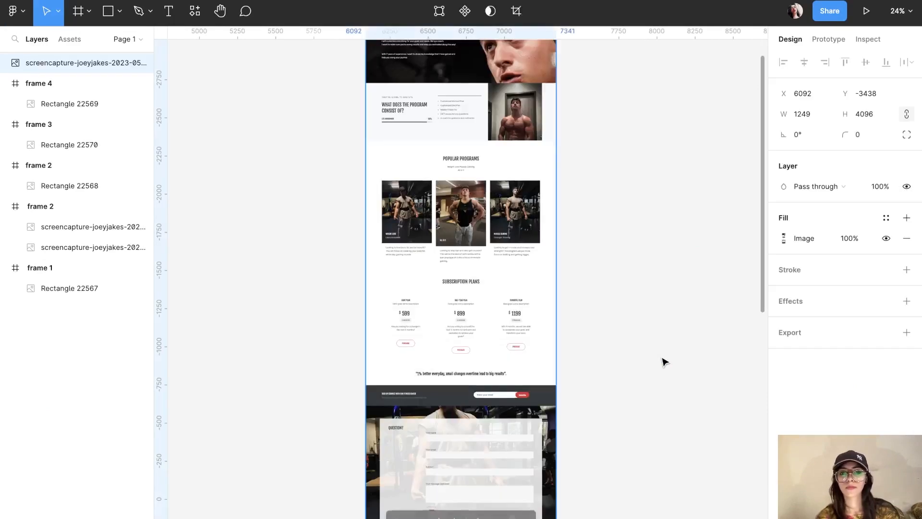
# Step: Zoom in to inspect the pasted 1249×4096 screenshot's hero section, then deselect it
pyautogui.hotkey('shift', '2')
pyautogui.hotkey('ctrl', '+')
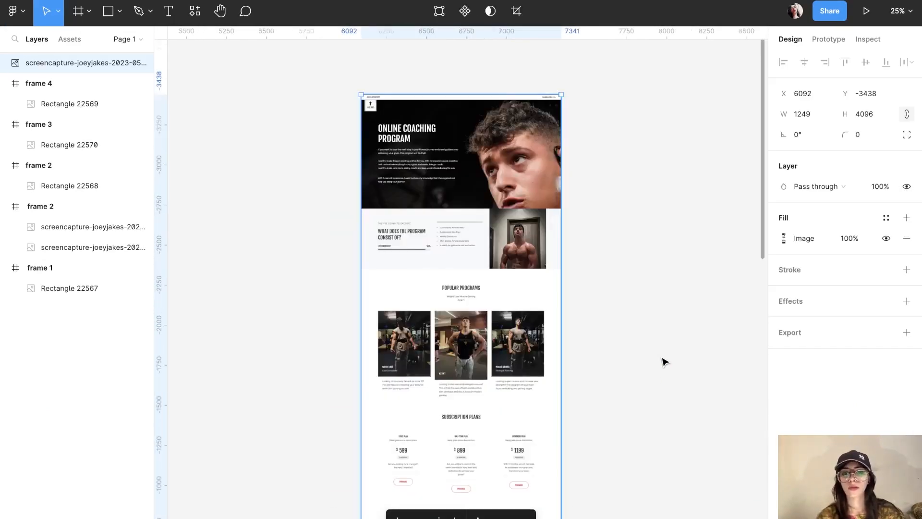
pyautogui.scroll(2, 665, 362)
pyautogui.hotkey('ctrl', '+')
pyautogui.scroll(2, 665, 362)
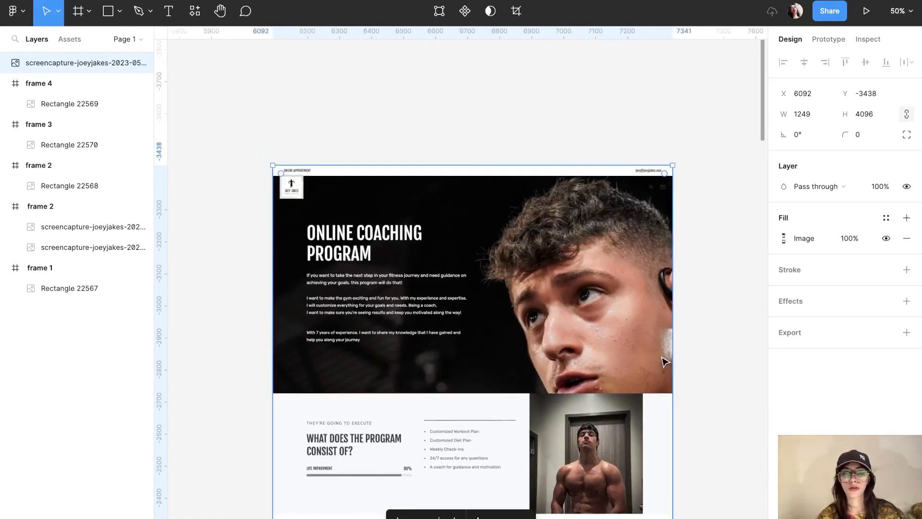
pyautogui.scroll(-2, 664, 362)
pyautogui.hscroll(2, 665, 361)
pyautogui.scroll(-3, 665, 361)
pyautogui.scroll(-10, 665, 362)
pyautogui.hscroll(1, 665, 361)
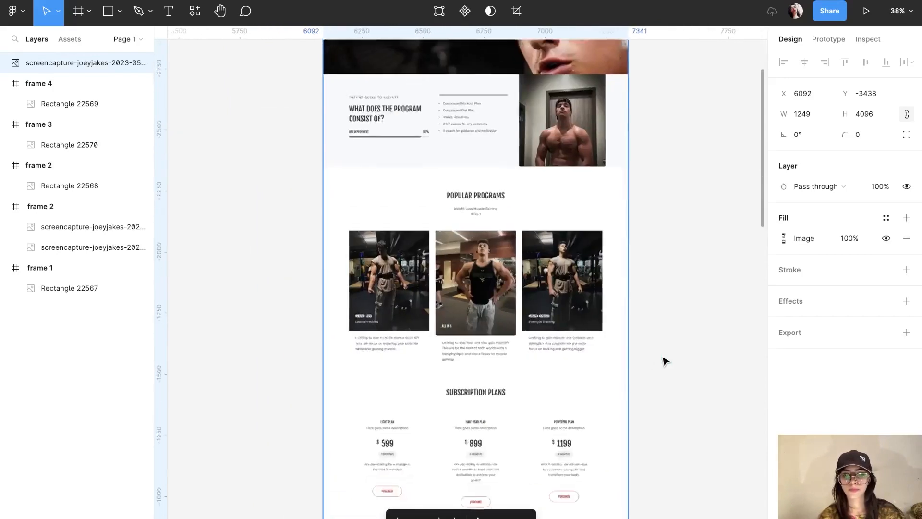
pyautogui.scroll(10, 665, 361)
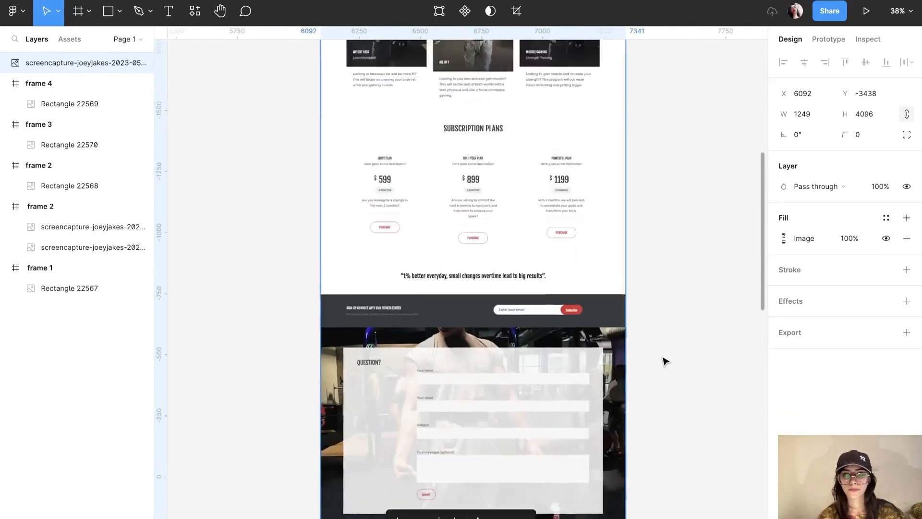
pyautogui.hscroll(1, 665, 361)
pyautogui.press('Escape')
pyautogui.scroll(-2, 665, 361)
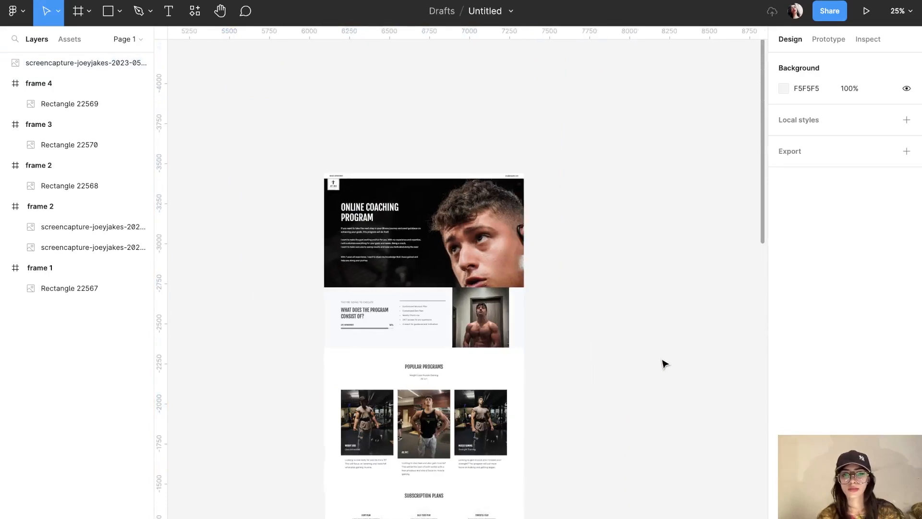
pyautogui.hscroll(2, 664, 362)
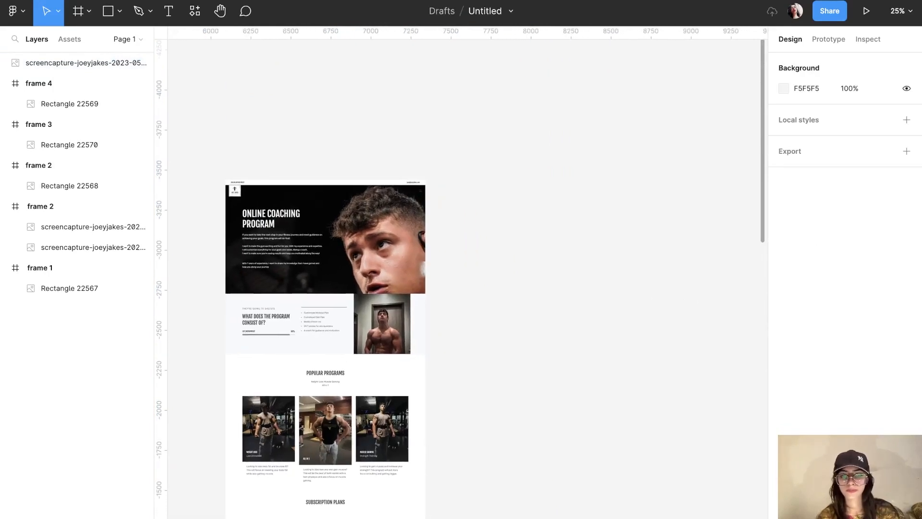
# Step: Return to the joeyjakes.com tab in Chrome and open the site's navigation menu
pyautogui.moveTo(480, 514)
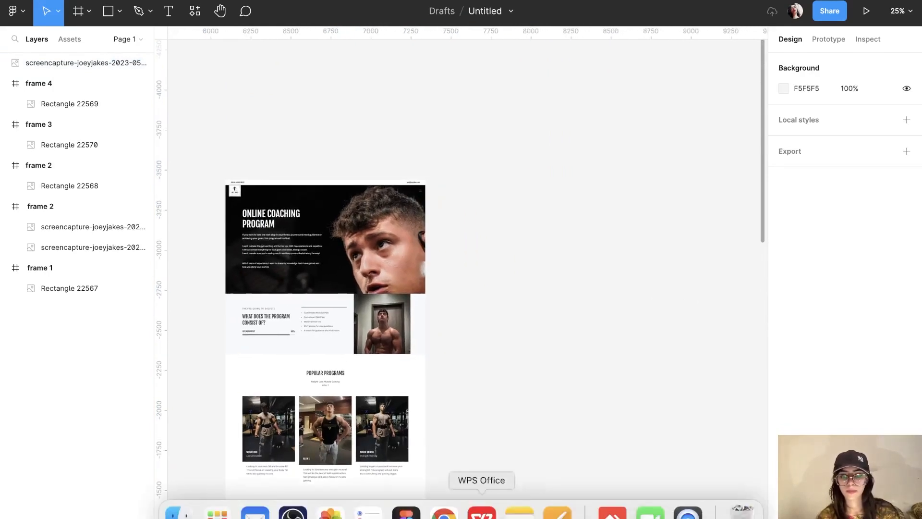
pyautogui.click(444, 513)
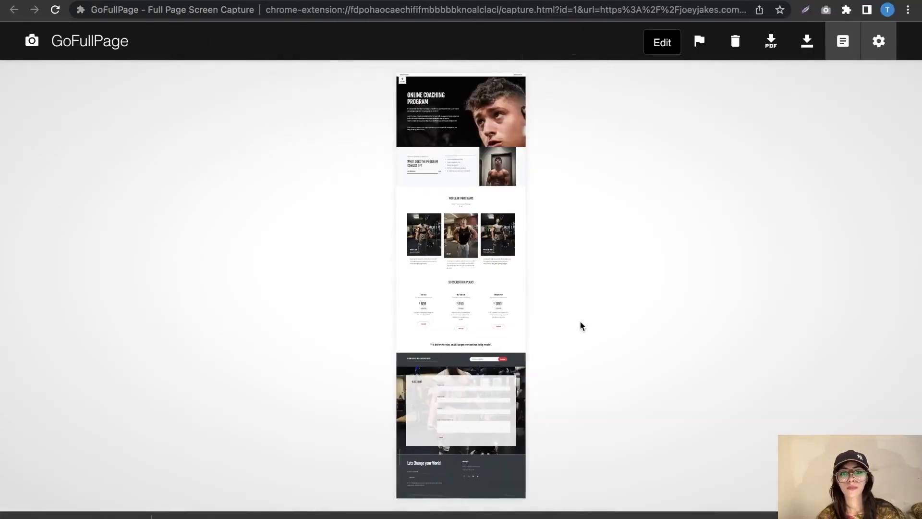
pyautogui.hotkey('ctrl', 'shift', 'Tab')
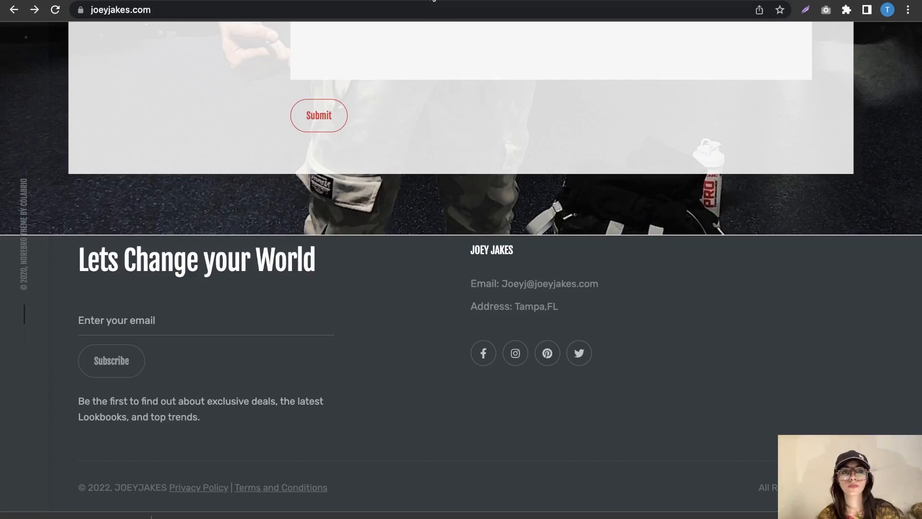
pyautogui.scroll(20, 477, 111)
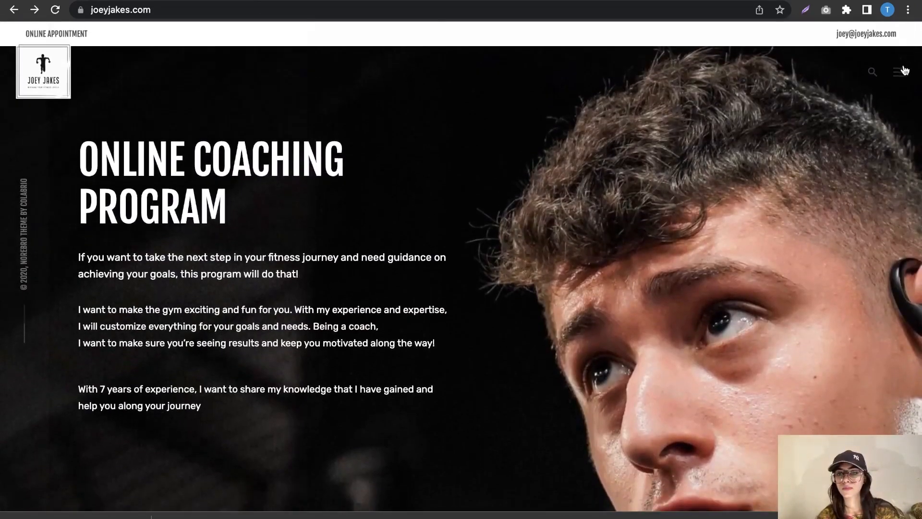
pyautogui.click(900, 71)
# Step: Open the Shop, Pricing, Checkout-Result, Products and Checkout pages in new tabs
pyautogui.rightClick(70, 102)
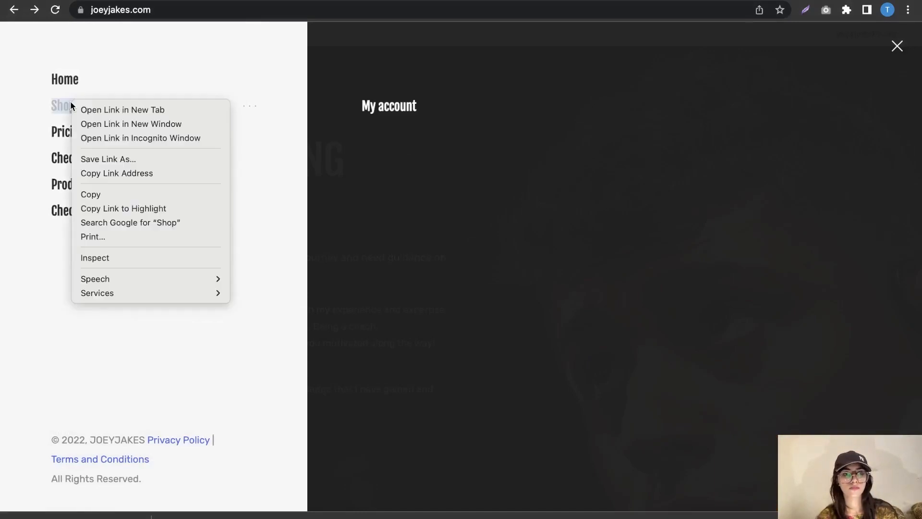
pyautogui.click(96, 109)
pyautogui.rightClick(68, 130)
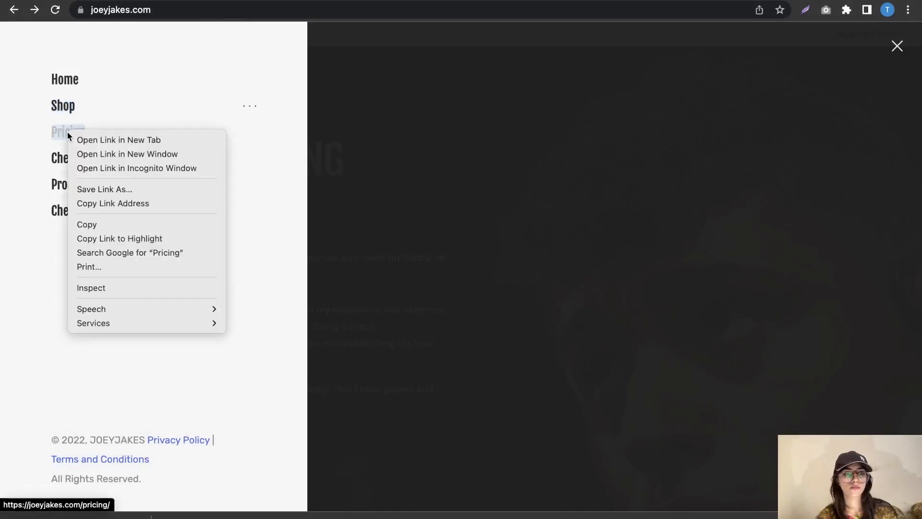
pyautogui.click(114, 140)
pyautogui.rightClick(77, 157)
pyautogui.click(114, 166)
pyautogui.rightClick(85, 190)
pyautogui.click(96, 194)
pyautogui.rightClick(73, 209)
pyautogui.click(133, 216)
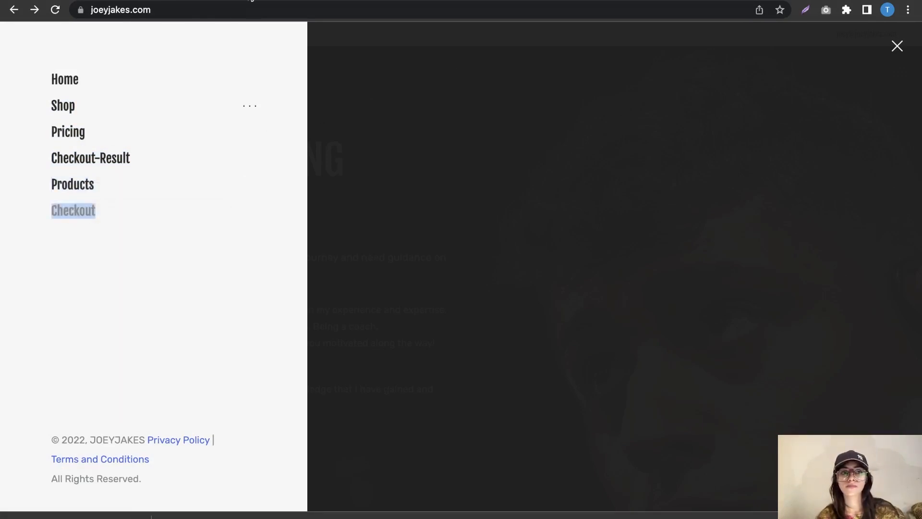
pyautogui.click(250, 0)
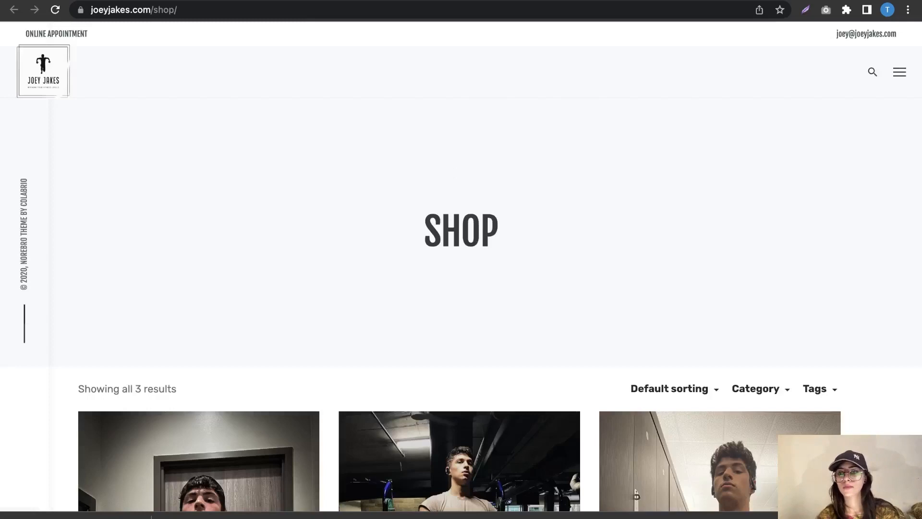
# Step: Capture and download full-page PNGs of the Shop, Pricing and Checkout-Result pages with GoFullPage
pyautogui.click(826, 10)
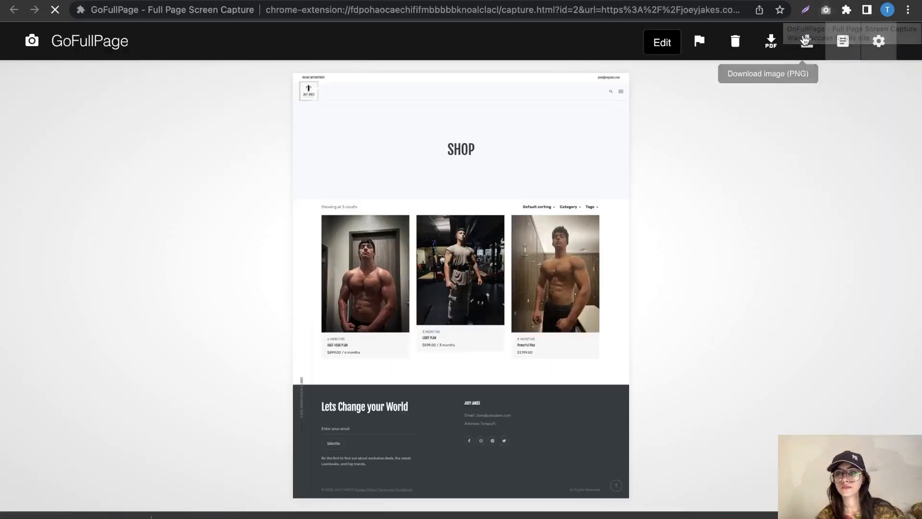
pyautogui.click(807, 45)
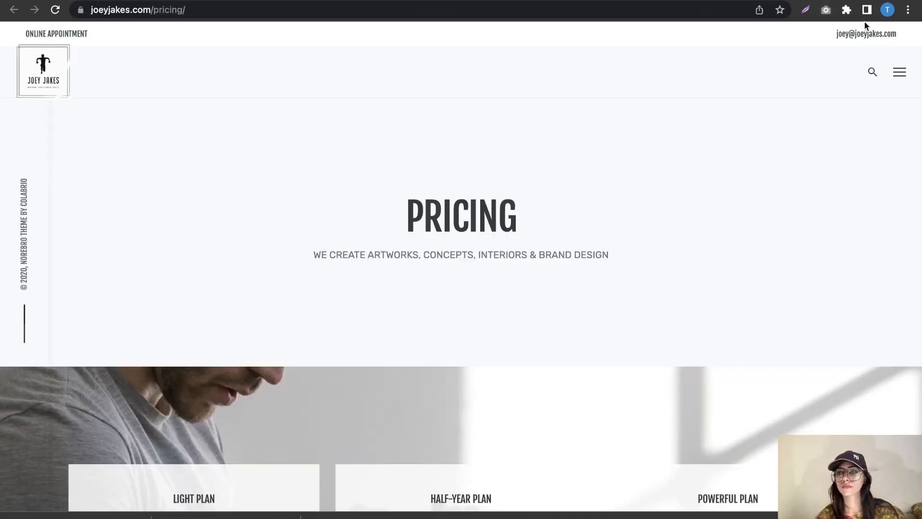
pyautogui.click(826, 13)
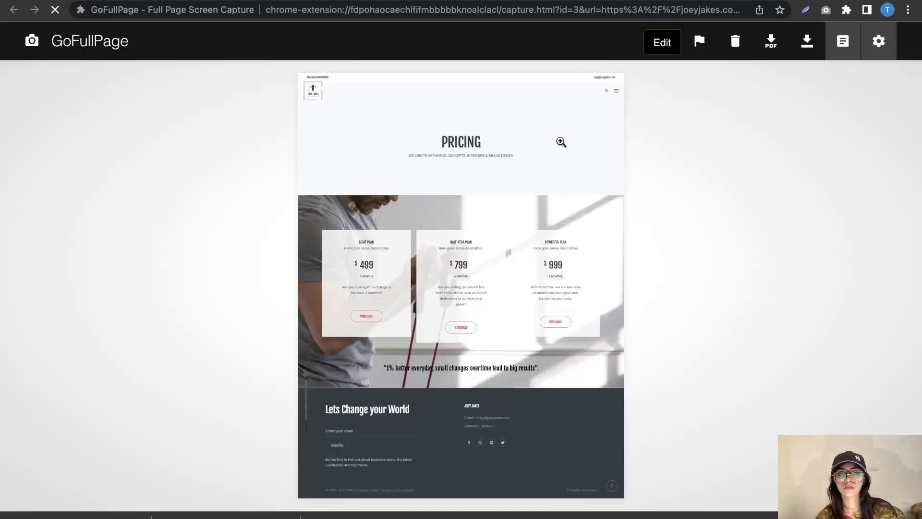
pyautogui.click(807, 46)
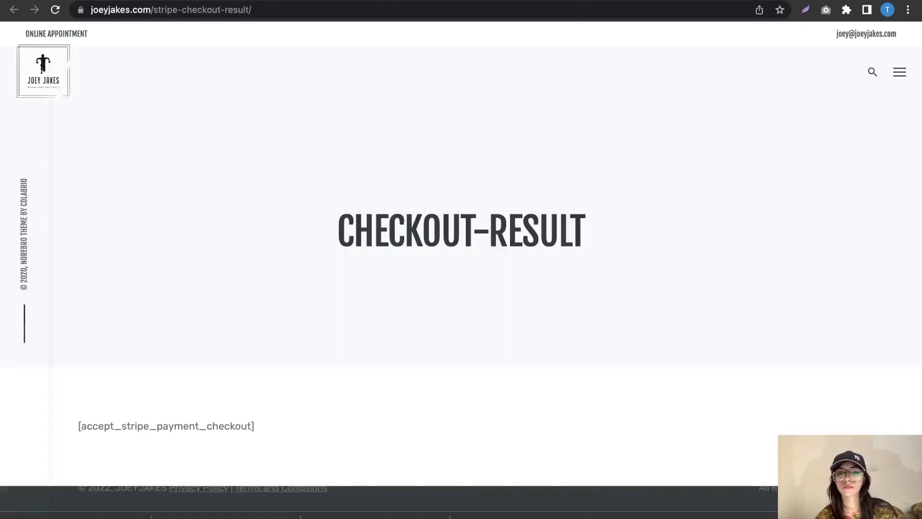
pyautogui.scroll(-2, 659, 260)
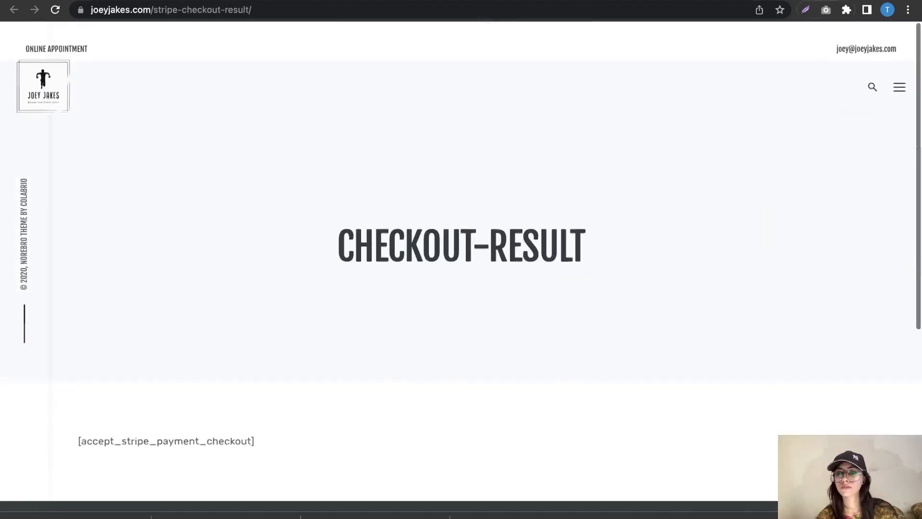
pyautogui.click(827, 10)
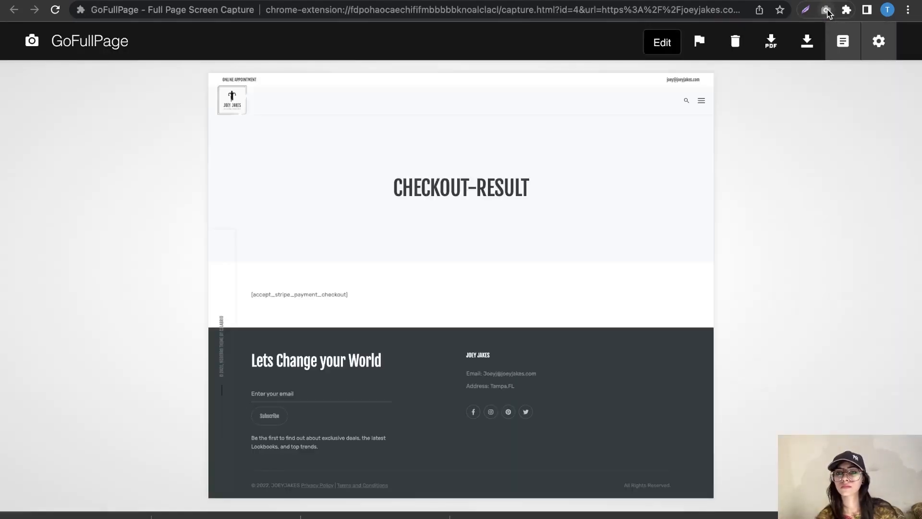
pyautogui.click(801, 51)
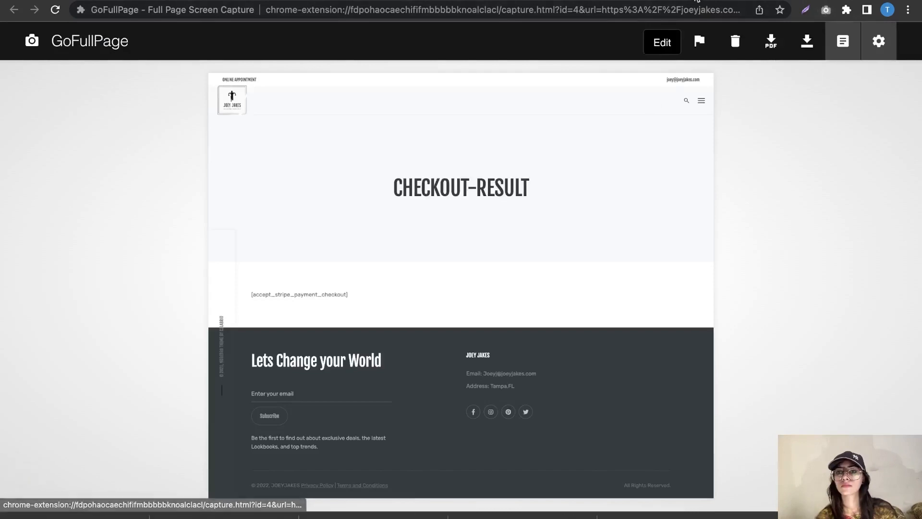
pyautogui.press('super+w')
# Step: Capture and download full-page PNGs of the Products and Cart pages
pyautogui.scroll(-8, 633, 197)
pyautogui.scroll(8, 633, 197)
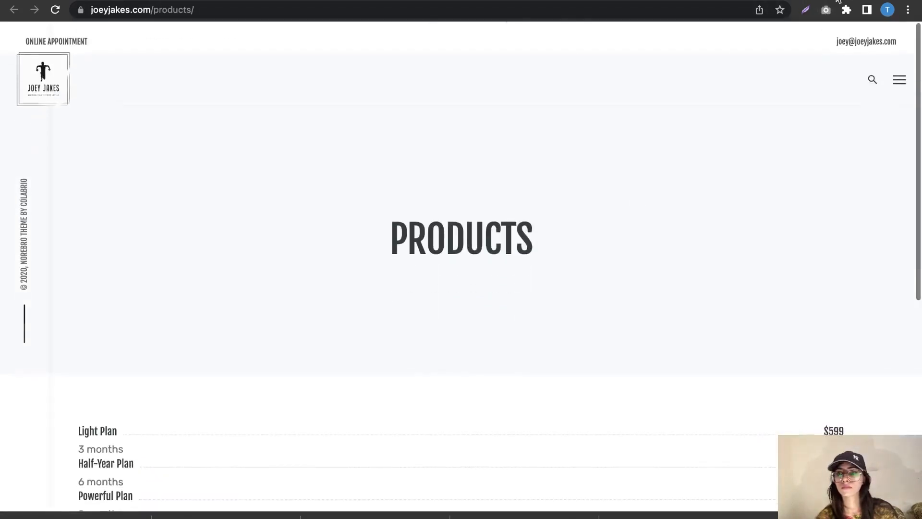
pyautogui.click(826, 11)
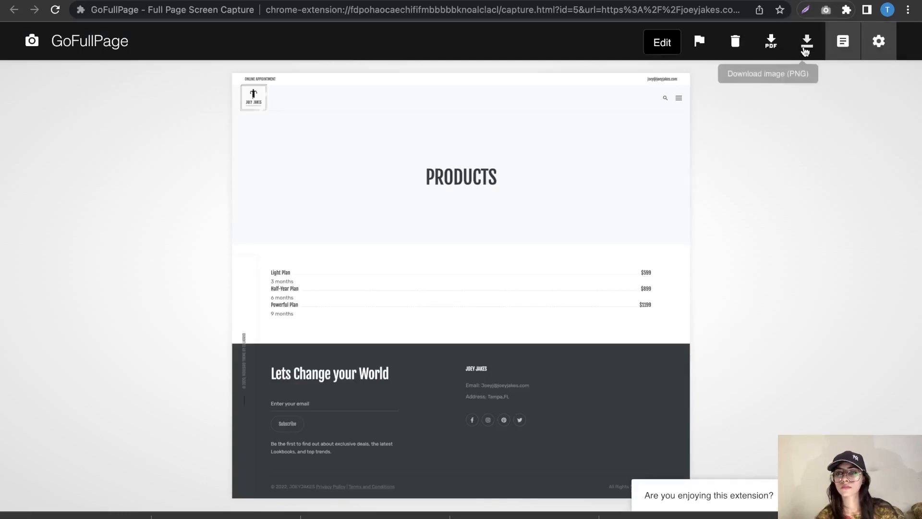
pyautogui.click(807, 43)
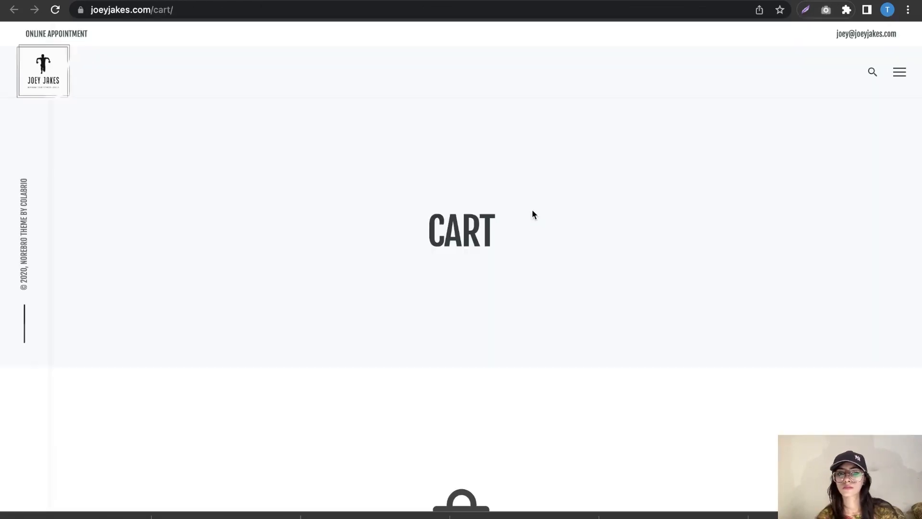
pyautogui.scroll(-10, 532, 210)
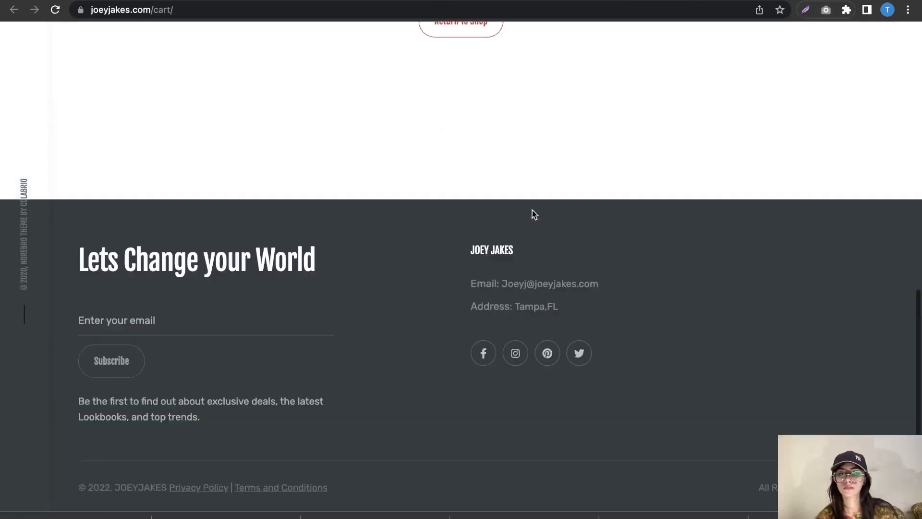
pyautogui.scroll(10, 533, 209)
pyautogui.click(826, 11)
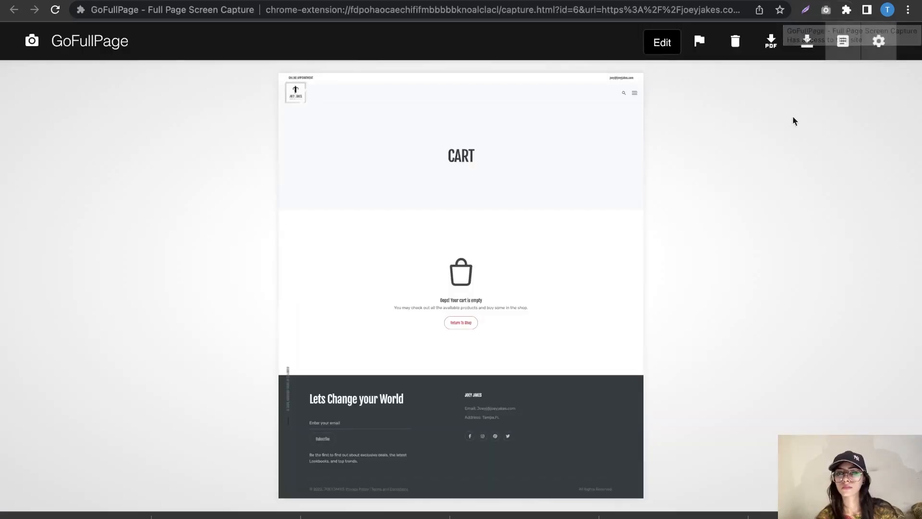
pyautogui.click(807, 53)
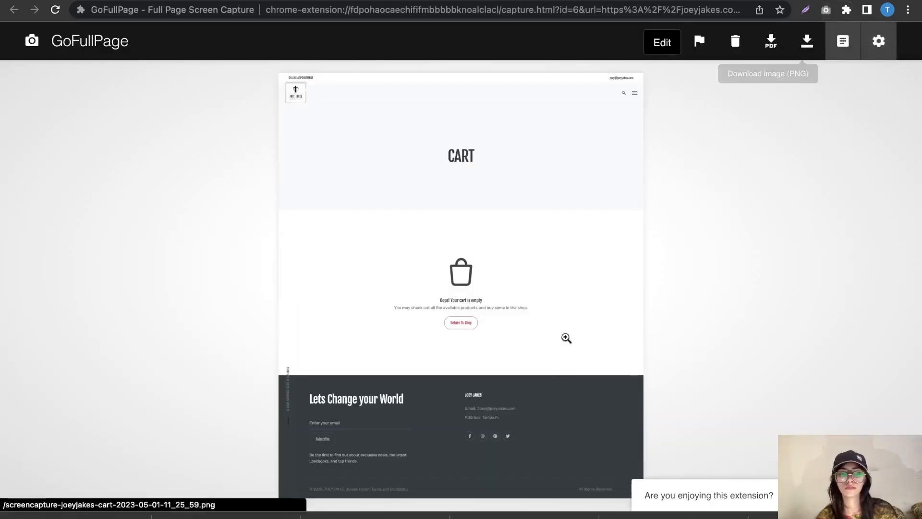
pyautogui.click(180, 508)
# Step: Open the Downloads folder and marquee-select today's screencapture-joeyjakes PNG files
pyautogui.click(448, 191)
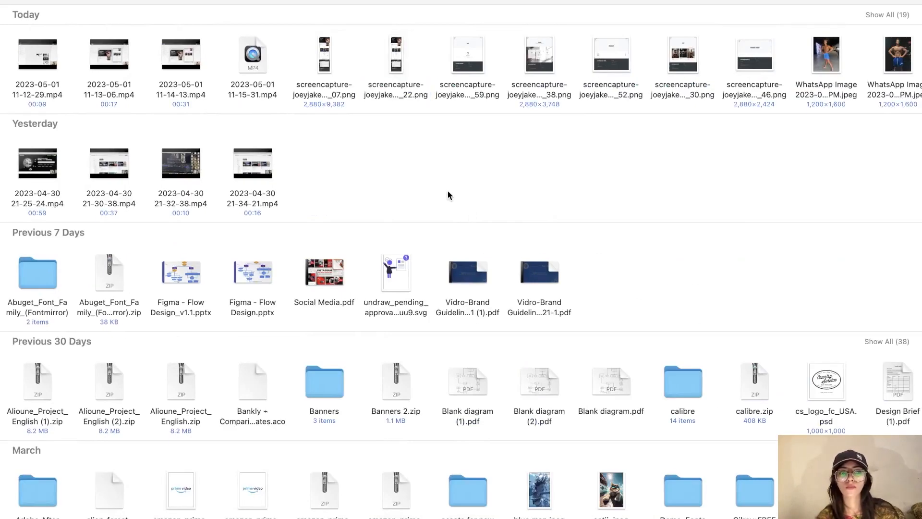
pyautogui.click(164, 0)
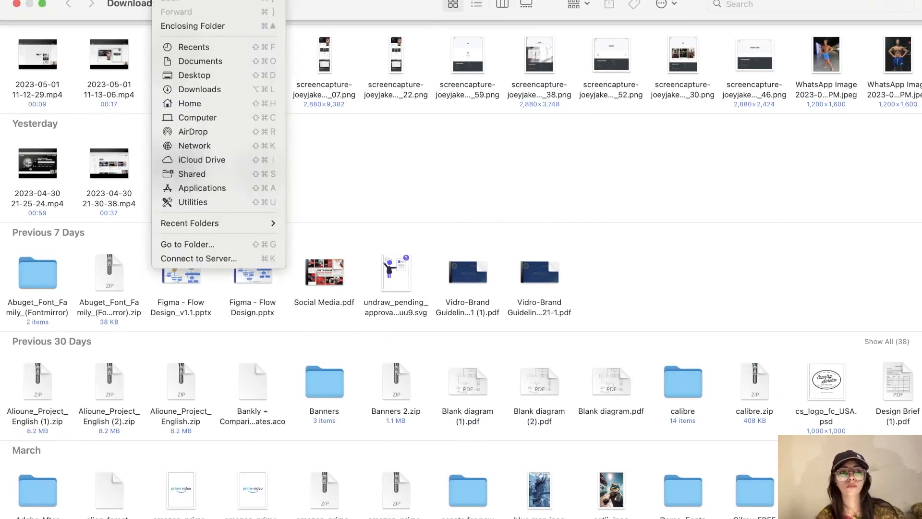
pyautogui.click(199, 90)
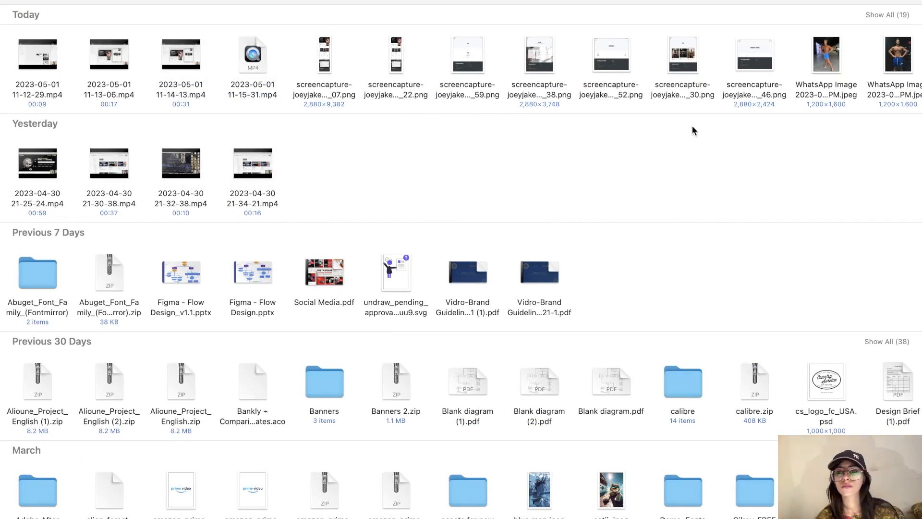
pyautogui.moveTo(760, 147); pyautogui.dragTo(382, 60)
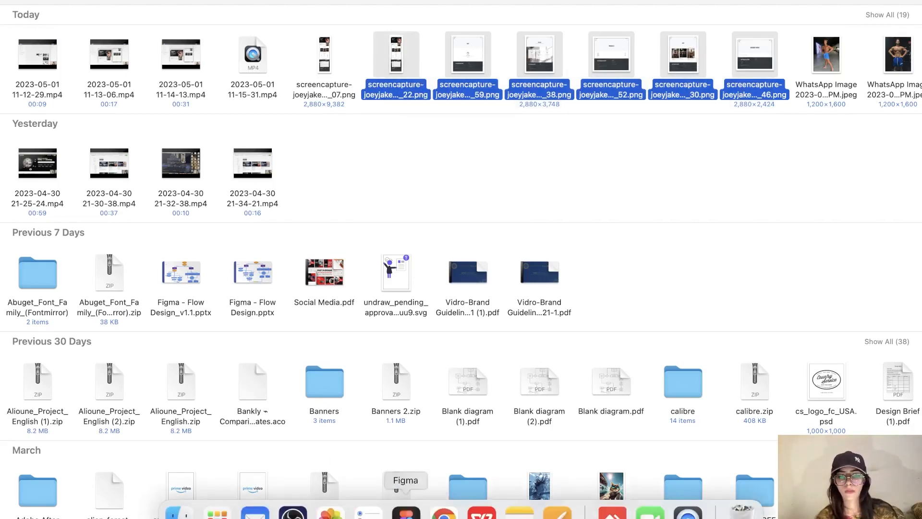
pyautogui.click(407, 510)
pyautogui.hscroll(5, 570, 361)
# Step: Paste the page screenshots into Figma and drag them right, moving Products to the upper right
pyautogui.scroll(-3, 611, 357)
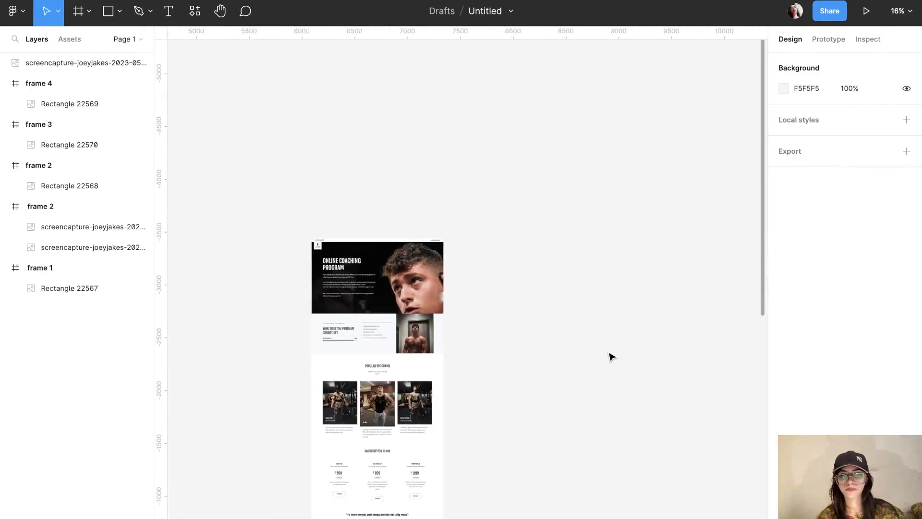
pyautogui.hscroll(3, 611, 356)
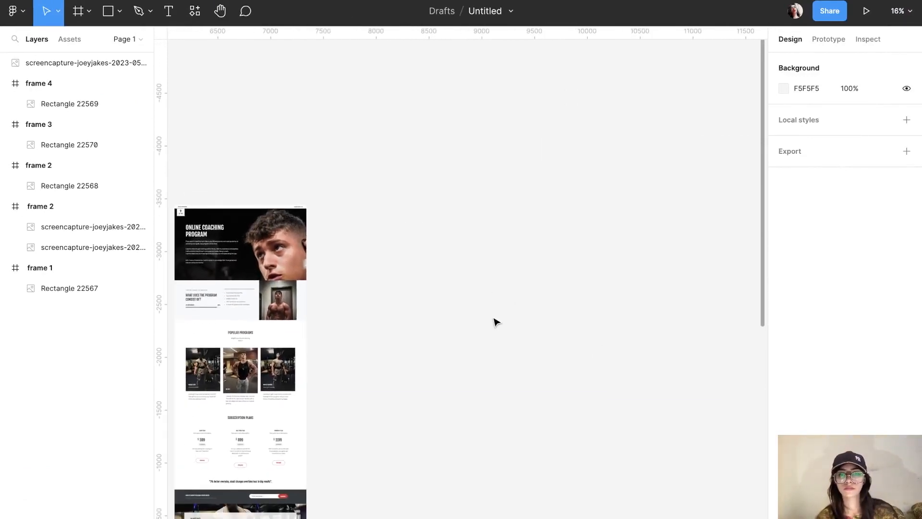
pyautogui.press('super+v')
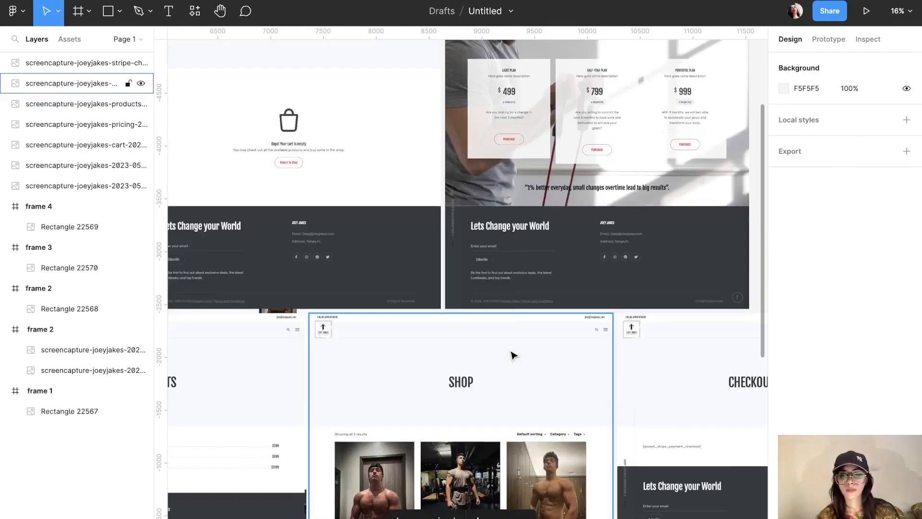
pyautogui.scroll(-4, 513, 356)
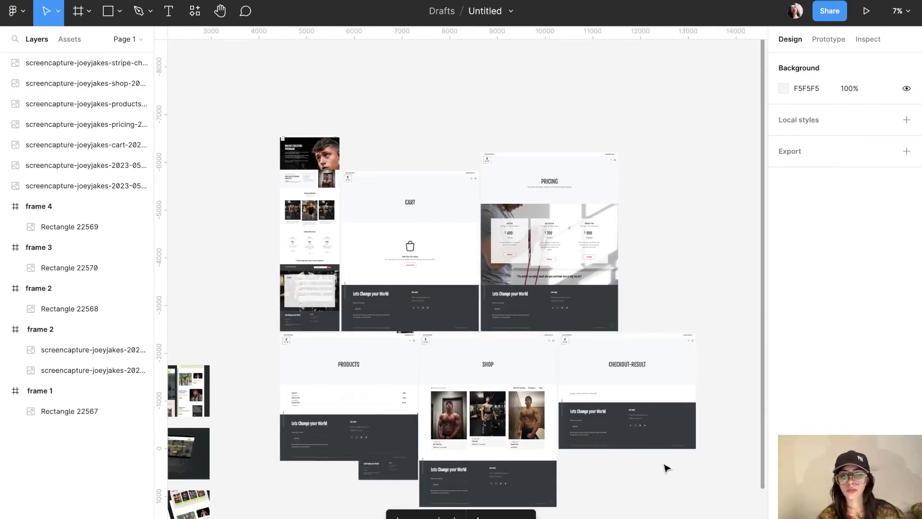
pyautogui.moveTo(668, 472); pyautogui.dragTo(449, 285)
pyautogui.moveTo(503, 304); pyautogui.dragTo(690, 367)
pyautogui.hscroll(-4, 379, 360)
pyautogui.click(379, 363)
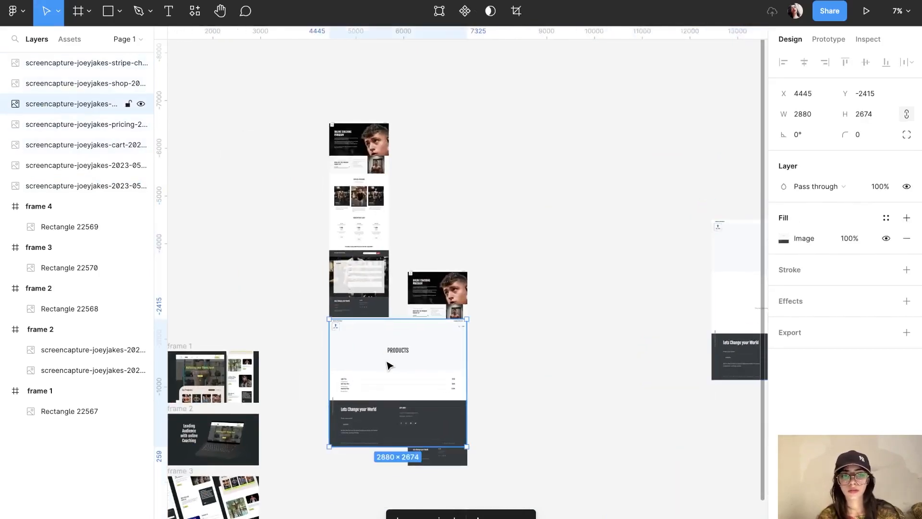
pyautogui.moveTo(389, 366); pyautogui.dragTo(741, 123)
# Step: Delete the extra pricing screenshot from the canvas
pyautogui.click(446, 315)
pyautogui.press('Delete')
pyautogui.scroll(3, 447, 314)
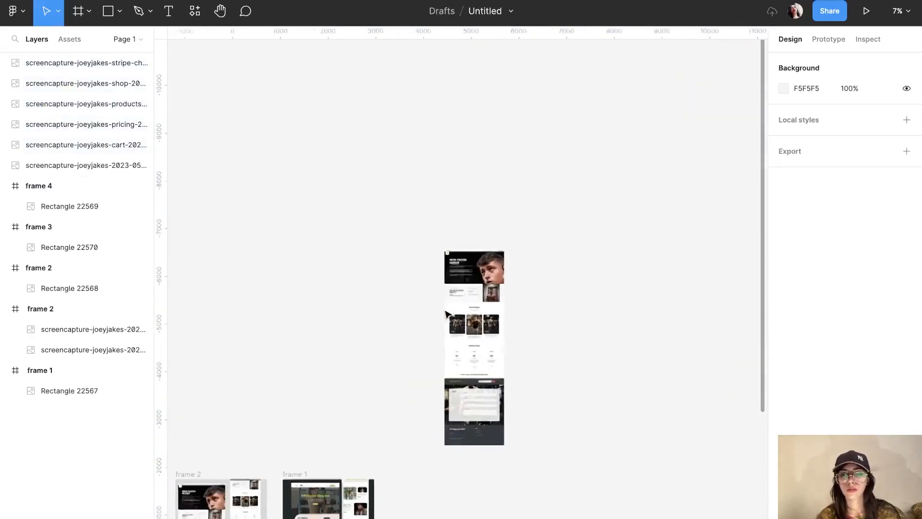
pyautogui.scroll(-2, 447, 314)
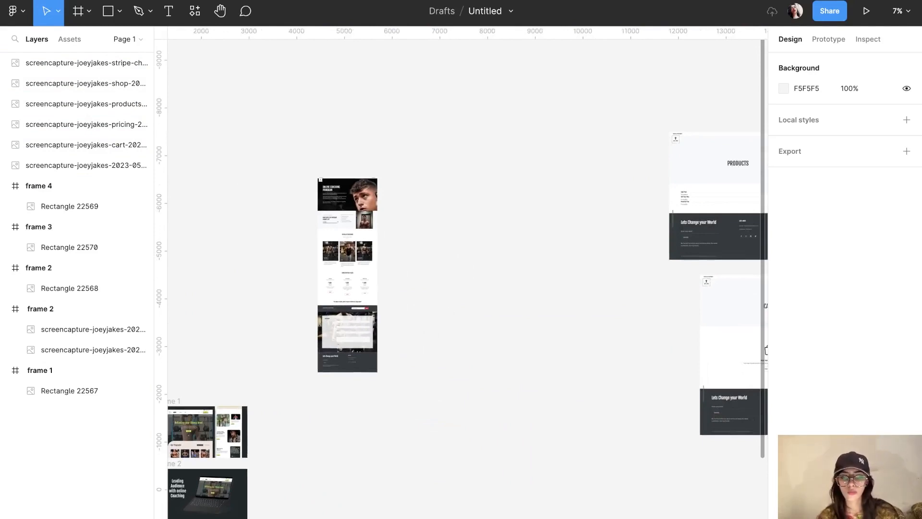
pyautogui.click(442, 508)
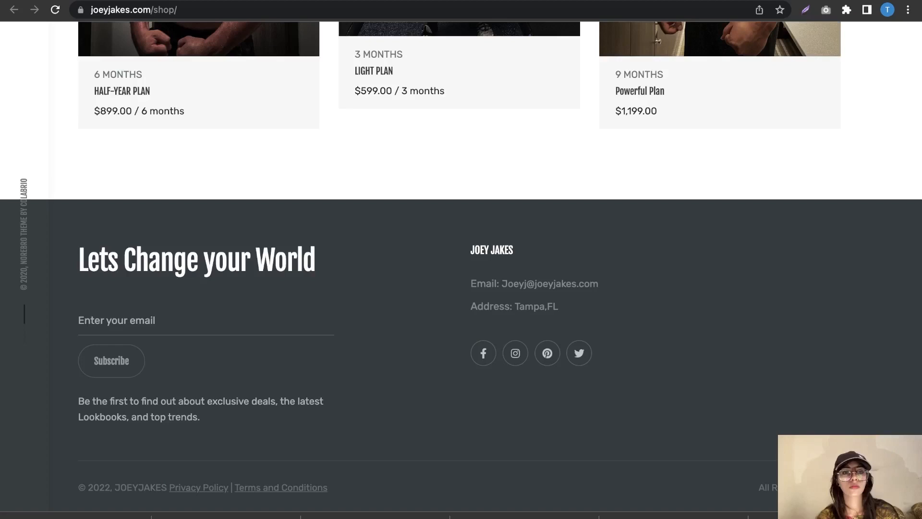
# Step: Open the hamburger menu at the top of the joeyjakes.com Shop page to list its pages
pyautogui.scroll(15, 374, 149)
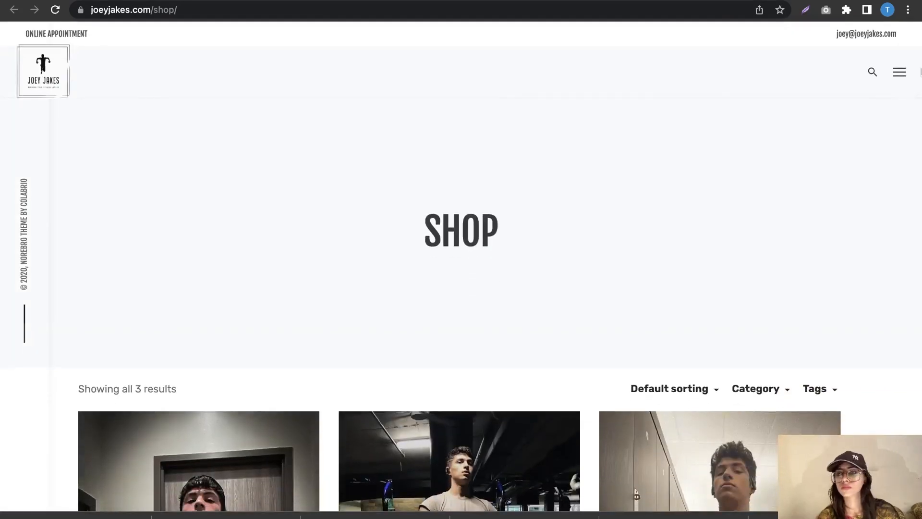
pyautogui.click(904, 75)
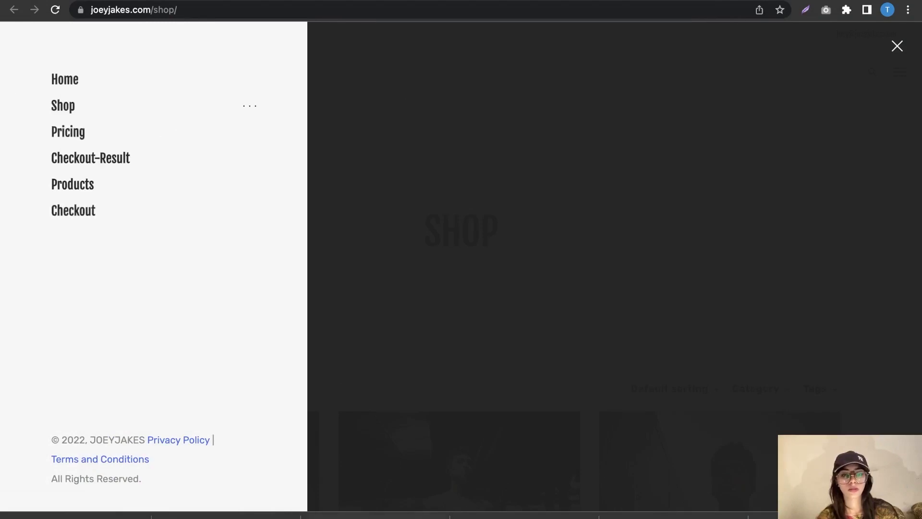
pyautogui.click(405, 510)
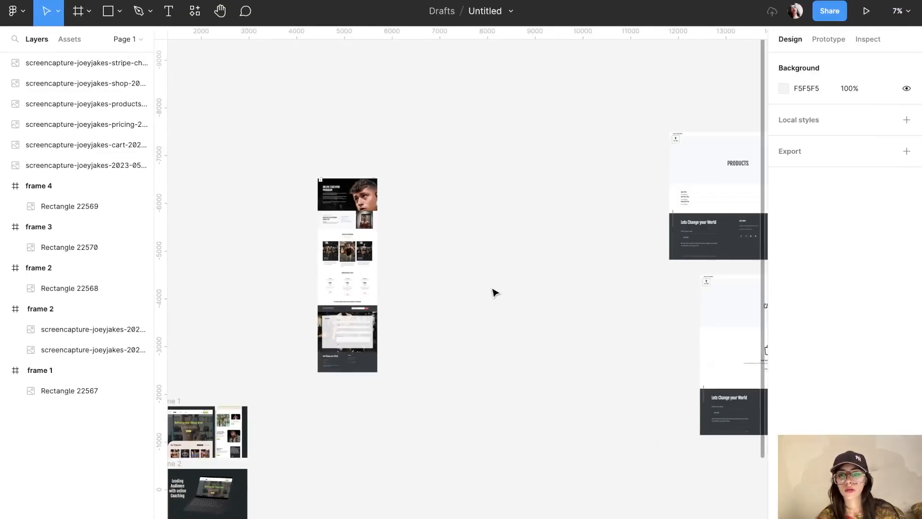
# Step: Move the Shop screenshot beside the homepage, scale it to 1345×1701, and align its top
pyautogui.hscroll(10, 495, 293)
pyautogui.scroll(-5, 495, 293)
pyautogui.hscroll(-2, 495, 293)
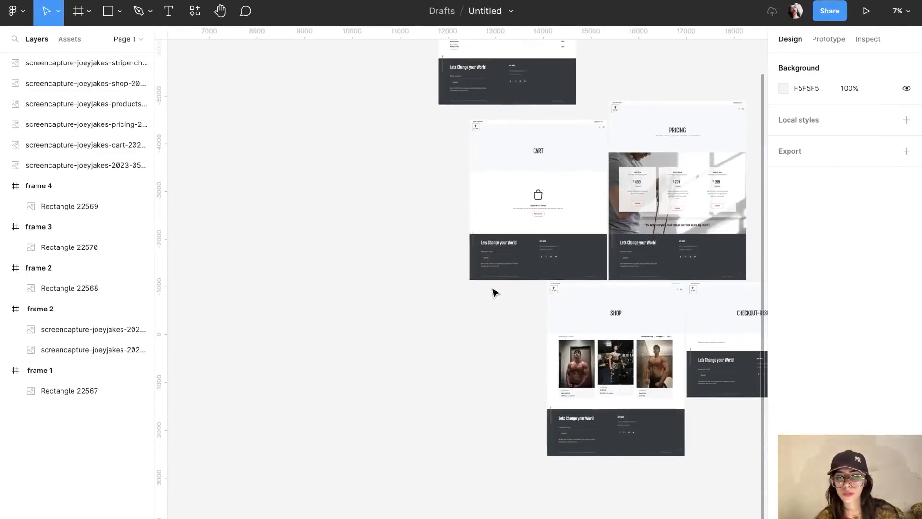
pyautogui.click(584, 356)
pyautogui.moveTo(604, 374); pyautogui.dragTo(214, 84)
pyautogui.scroll(5, 214, 85)
pyautogui.hscroll(-5, 213, 84)
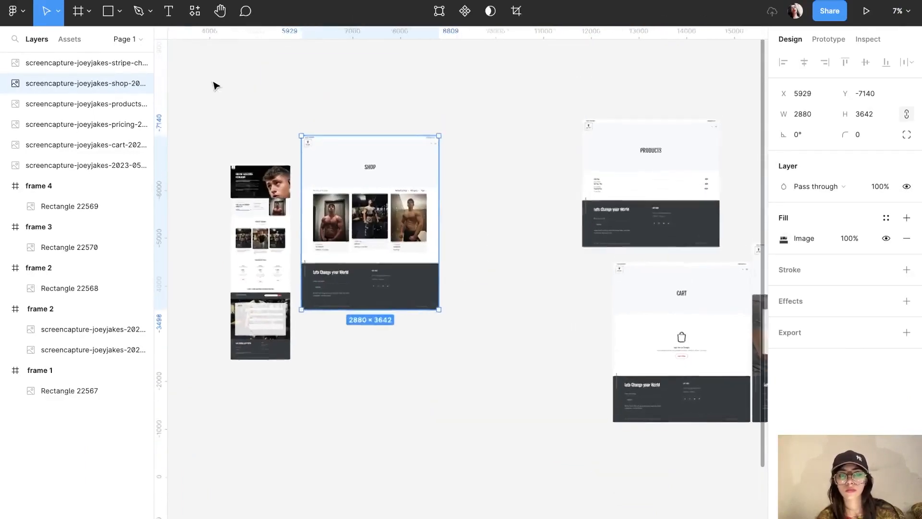
pyautogui.moveTo(438, 310); pyautogui.dragTo(366, 214)
pyautogui.moveTo(345, 183); pyautogui.dragTo(343, 206)
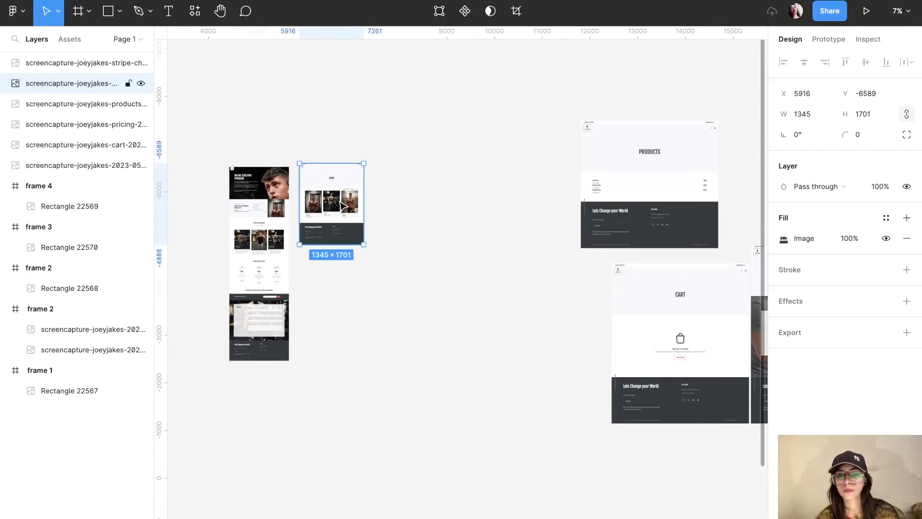
# Step: Place the Pricing screenshot after Shop in the row, scaled to 1613×2099
pyautogui.hscroll(6, 342, 206)
pyautogui.scroll(-2, 342, 206)
pyautogui.click(557, 269)
pyautogui.hscroll(-5, 582, 271)
pyautogui.scroll(2, 582, 272)
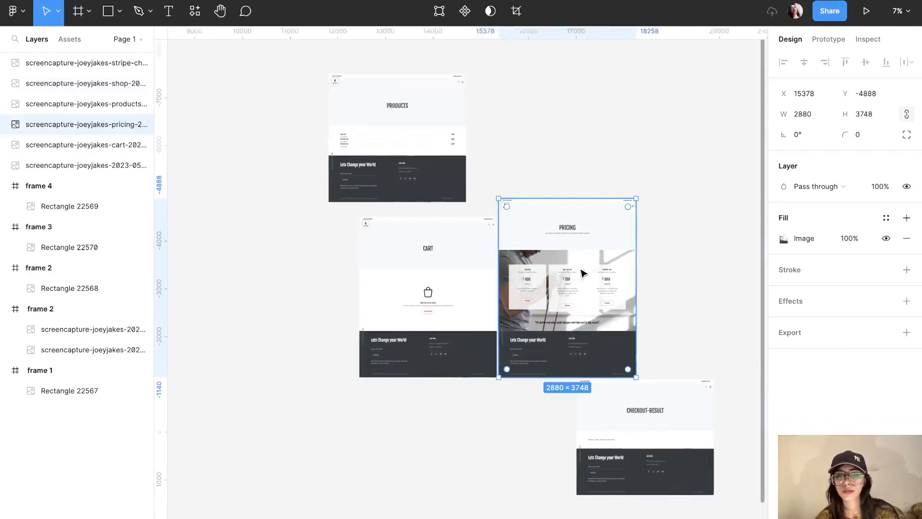
pyautogui.moveTo(663, 310); pyautogui.dragTo(298, 227)
pyautogui.moveTo(384, 338); pyautogui.dragTo(324, 258)
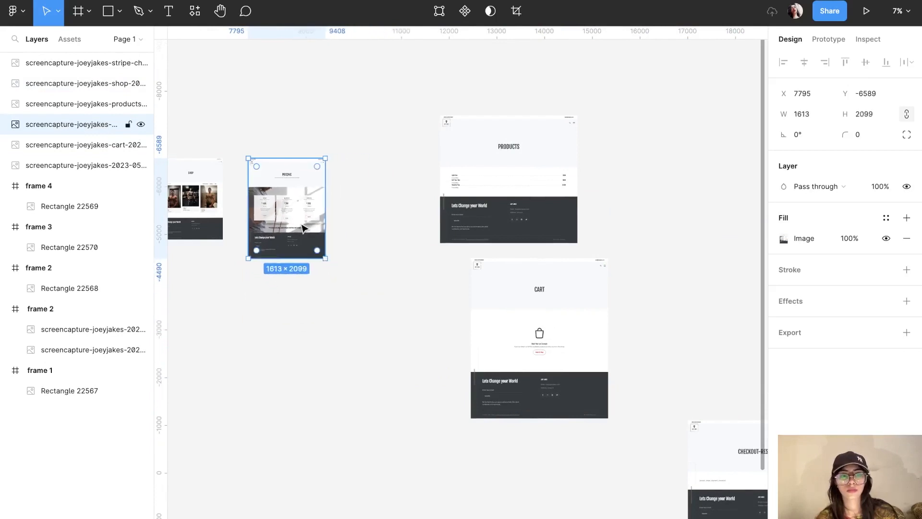
pyautogui.moveTo(306, 229); pyautogui.dragTo(294, 227)
pyautogui.click(389, 354)
pyautogui.hscroll(-3, 391, 355)
pyautogui.scroll(1, 390, 355)
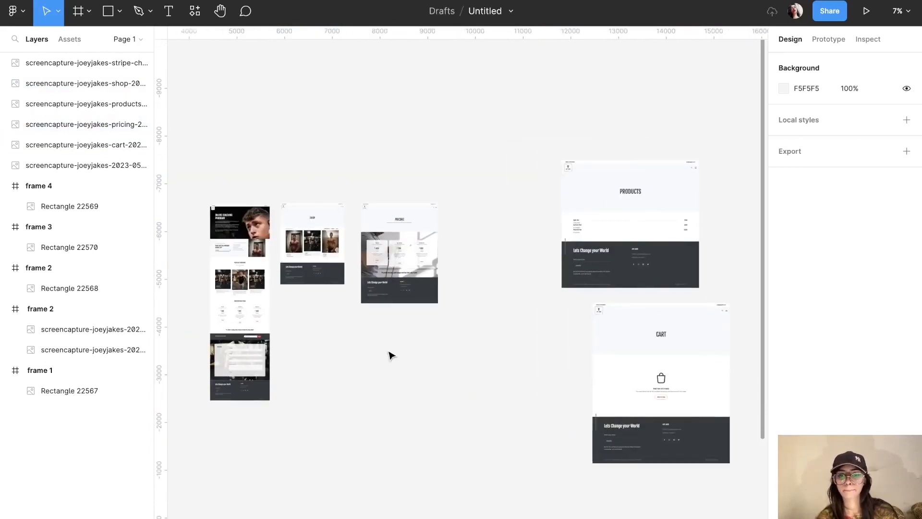
pyautogui.moveTo(444, 512)
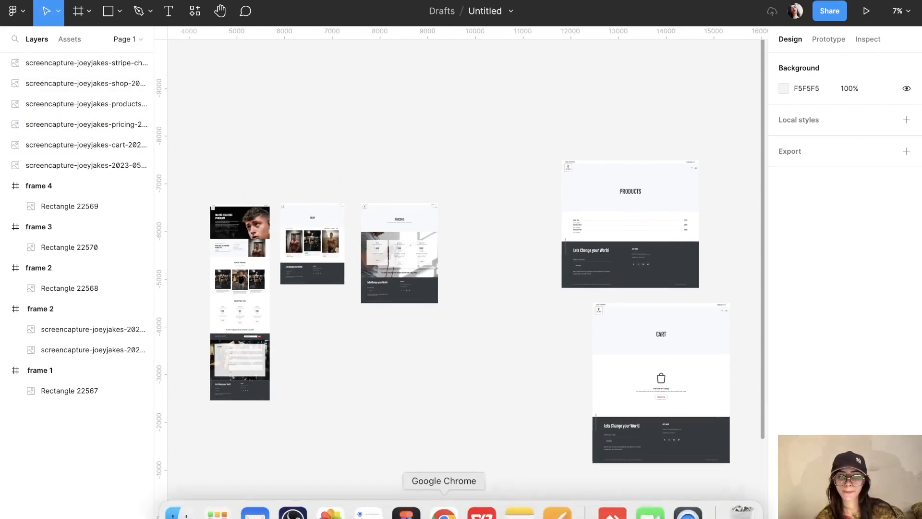
pyautogui.click(444, 512)
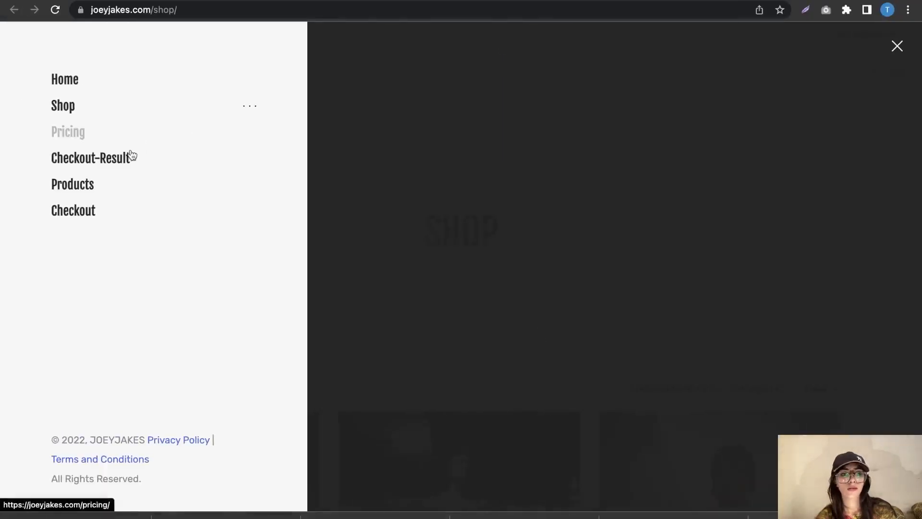
pyautogui.moveTo(481, 517)
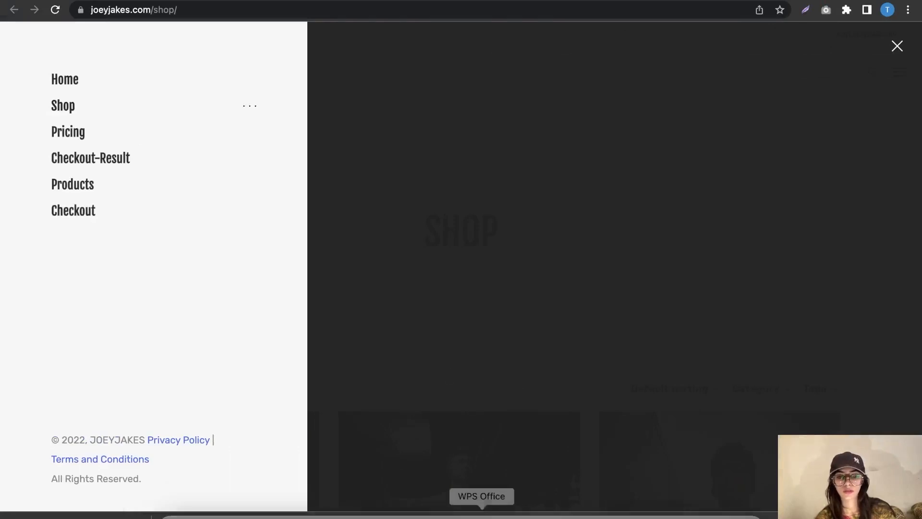
pyautogui.click(406, 513)
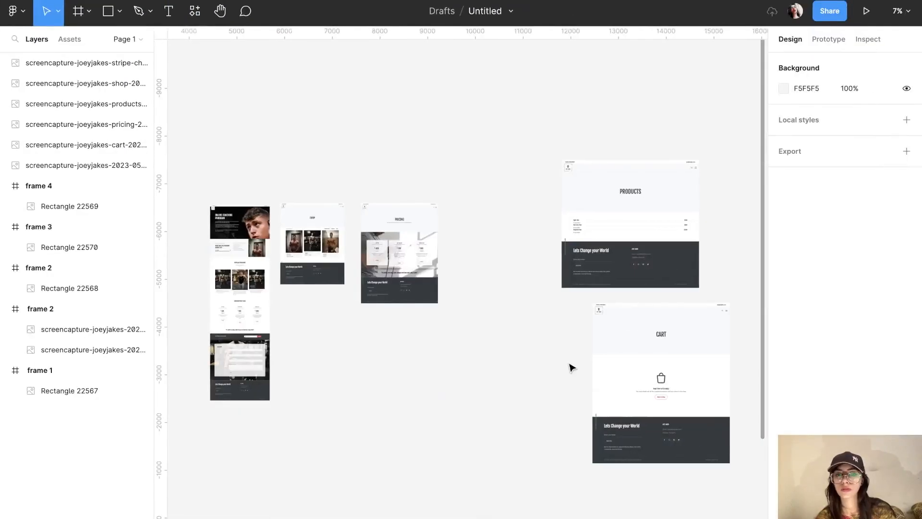
# Step: Move Products aside and place Checkout-Result beside Pricing, shrunk to match the row
pyautogui.hscroll(6, 571, 368)
pyautogui.scroll(-2, 571, 368)
pyautogui.click(447, 159)
pyautogui.click(685, 207)
pyautogui.moveTo(449, 189); pyautogui.dragTo(680, 258)
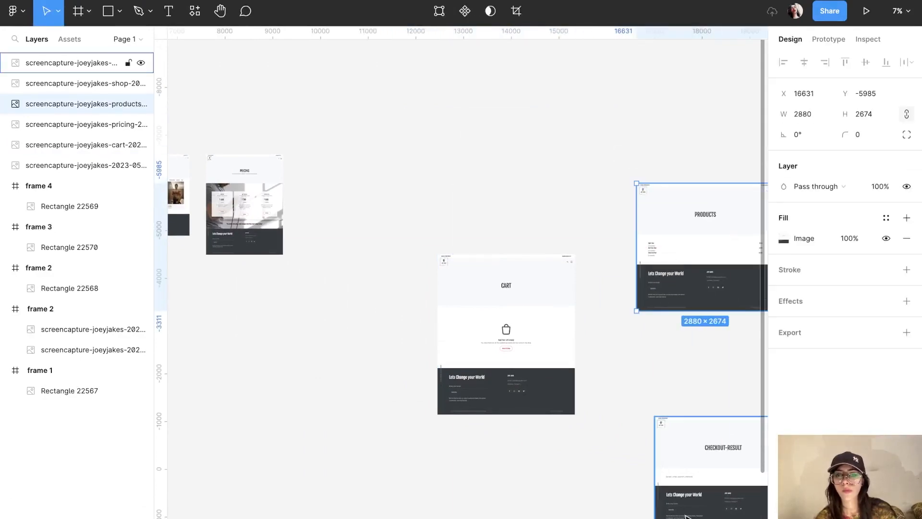
pyautogui.click(712, 509)
pyautogui.moveTo(713, 509); pyautogui.dragTo(369, 247)
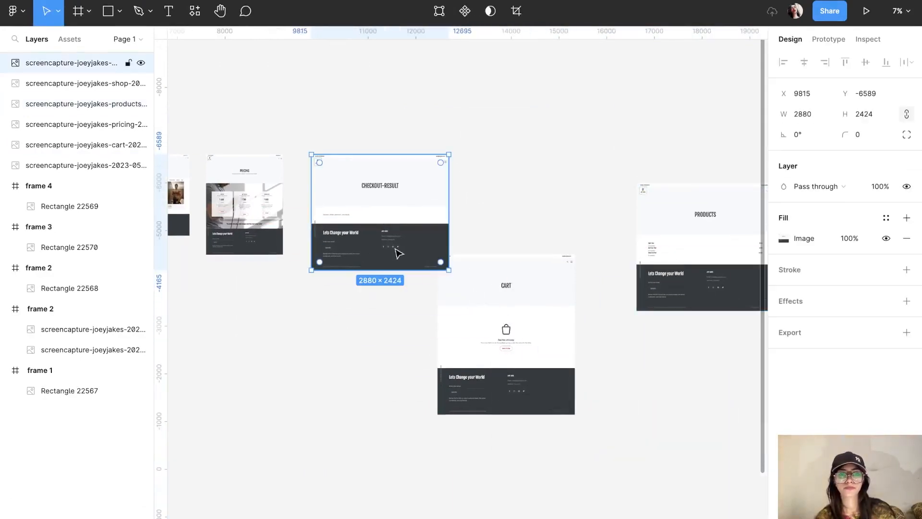
pyautogui.moveTo(449, 269); pyautogui.dragTo(384, 229)
# Step: Move Cart out of the way and place Products beside Checkout-Result at 2085×1936
pyautogui.moveTo(461, 344); pyautogui.dragTo(670, 461)
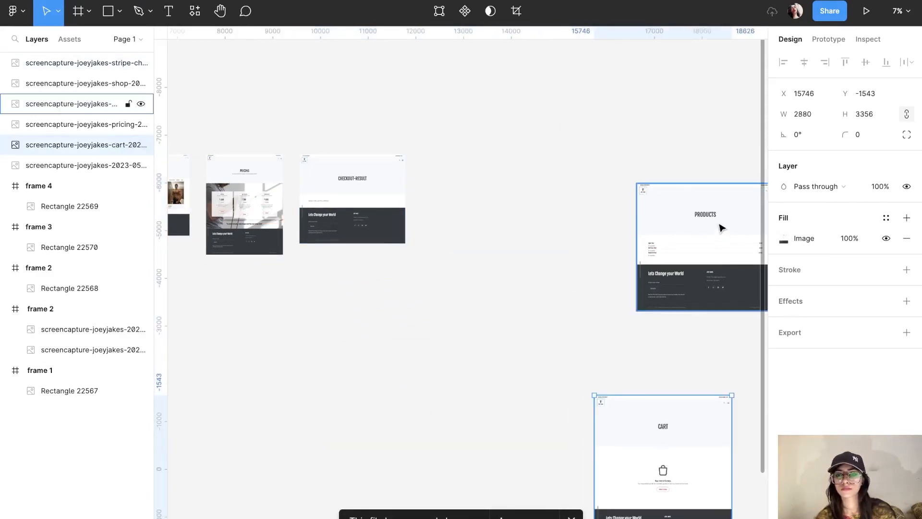
pyautogui.click(724, 233)
pyautogui.moveTo(723, 236); pyautogui.dragTo(510, 206)
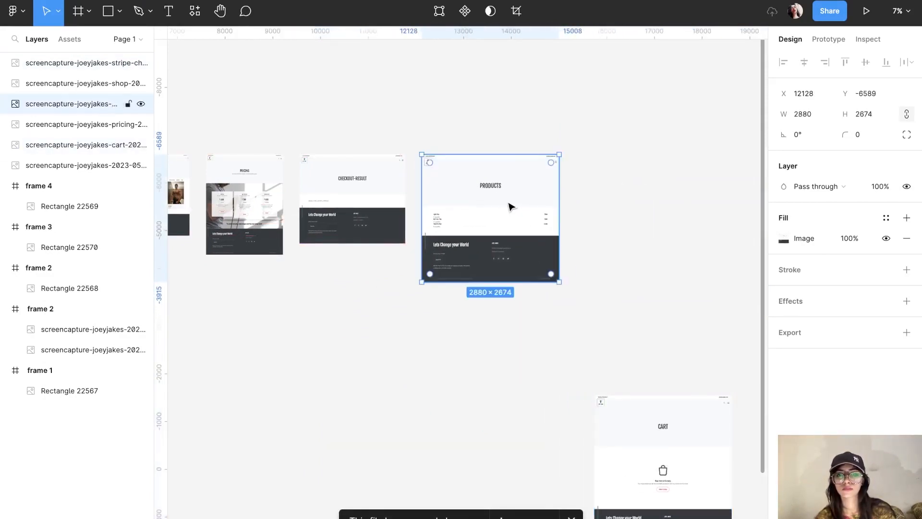
pyautogui.moveTo(559, 282); pyautogui.dragTo(521, 247)
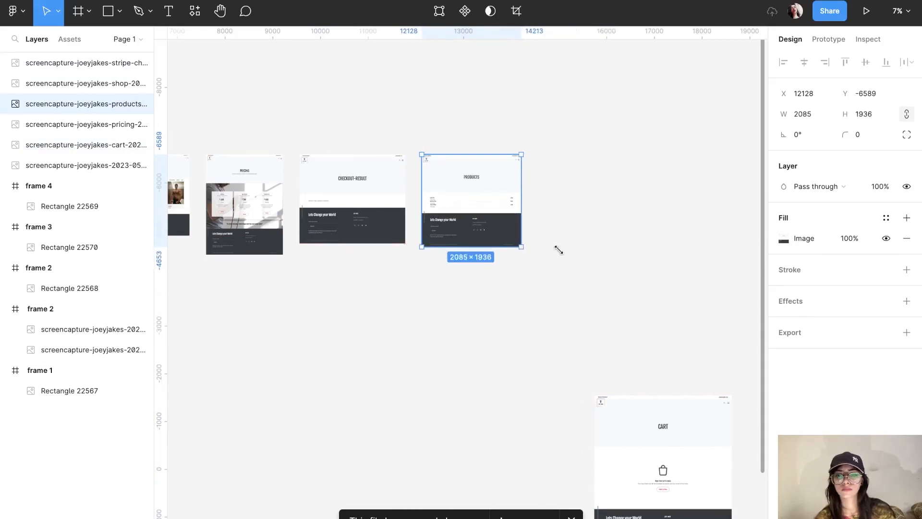
# Step: Place Cart beside Products at 1882×2193, top-aligned with the row
pyautogui.click(645, 448)
pyautogui.moveTo(644, 447); pyautogui.dragTo(587, 214)
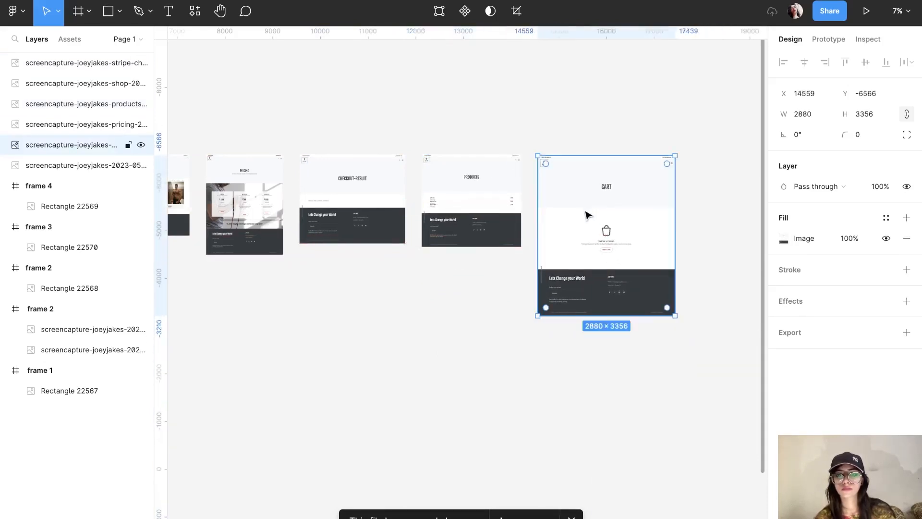
pyautogui.moveTo(675, 315); pyautogui.dragTo(602, 236)
pyautogui.hscroll(-5, 602, 237)
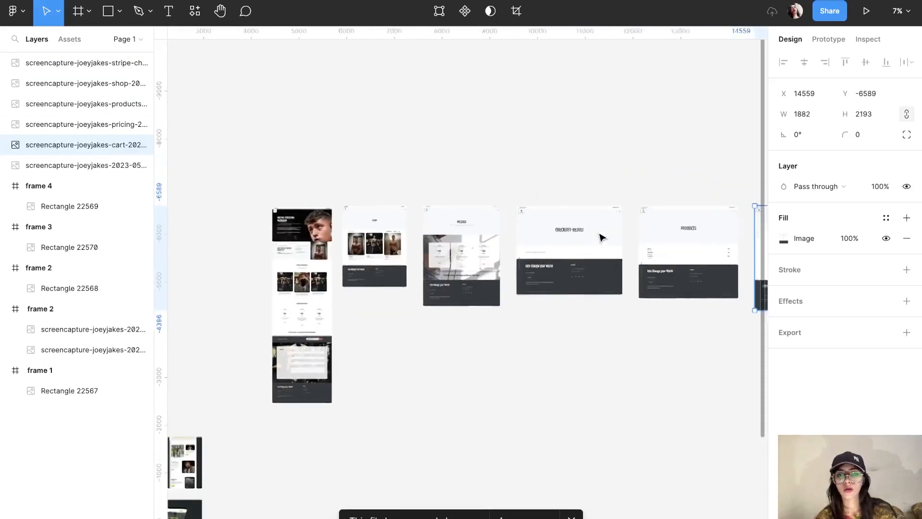
pyautogui.scroll(-2, 602, 237)
pyautogui.scroll(5, 602, 237)
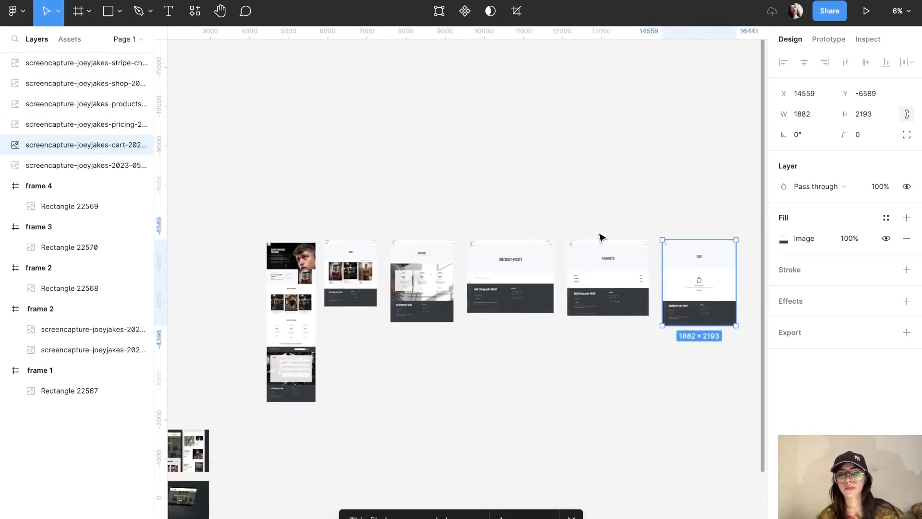
pyautogui.scroll(3, 602, 237)
pyautogui.hscroll(-5, 603, 238)
pyautogui.scroll(4, 602, 237)
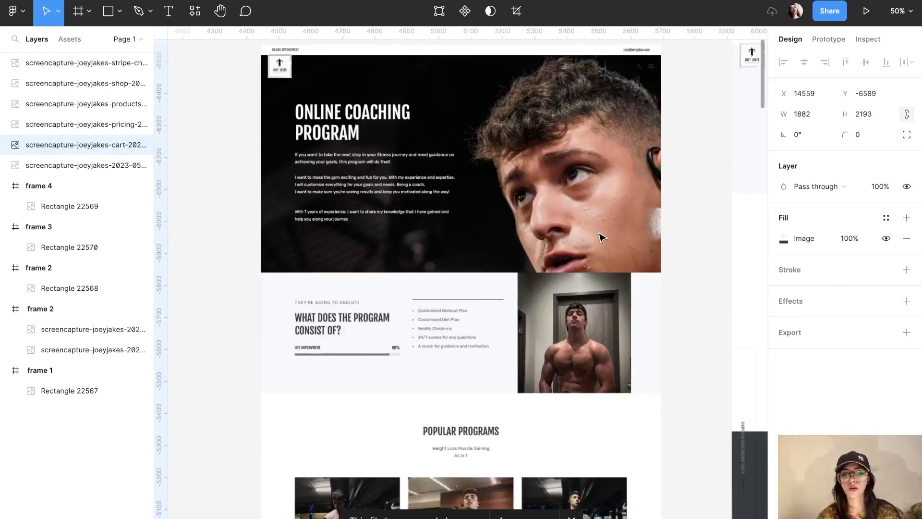
pyautogui.scroll(-3, 602, 237)
pyautogui.scroll(-5, 602, 238)
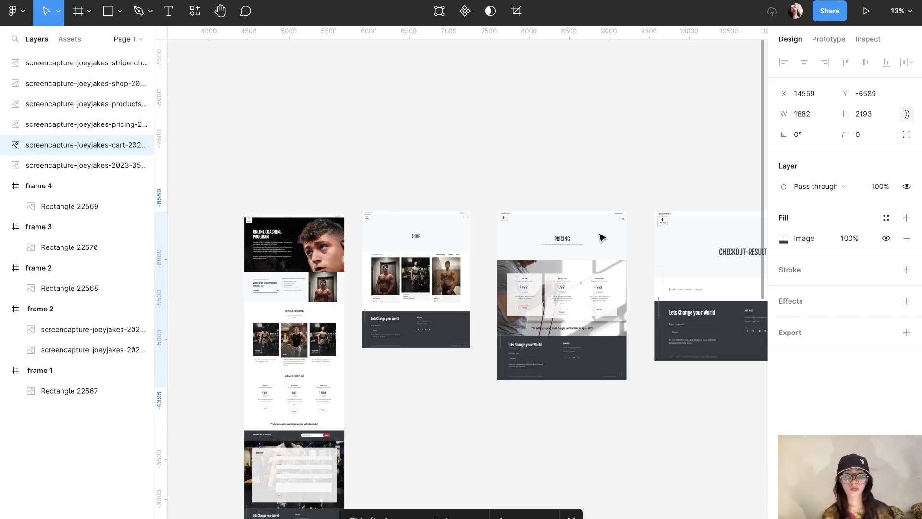
pyautogui.scroll(5, 601, 238)
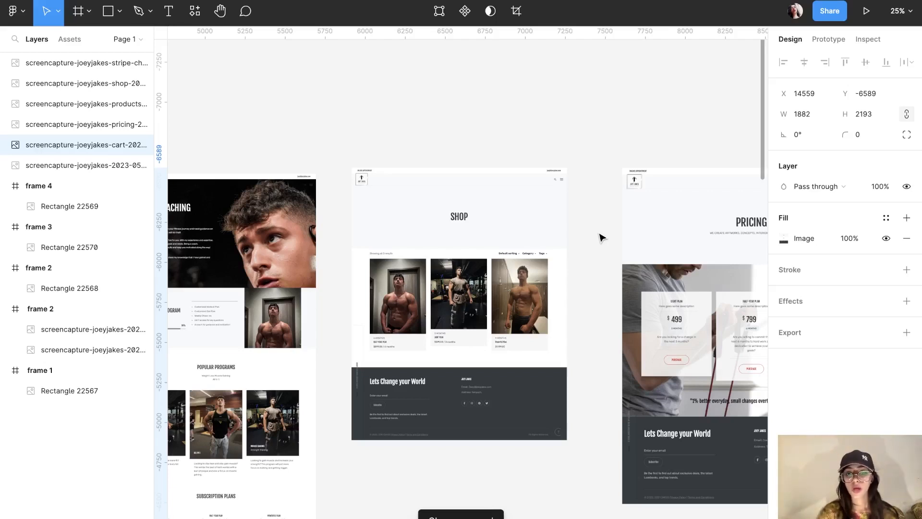
pyautogui.hscroll(-5, 602, 237)
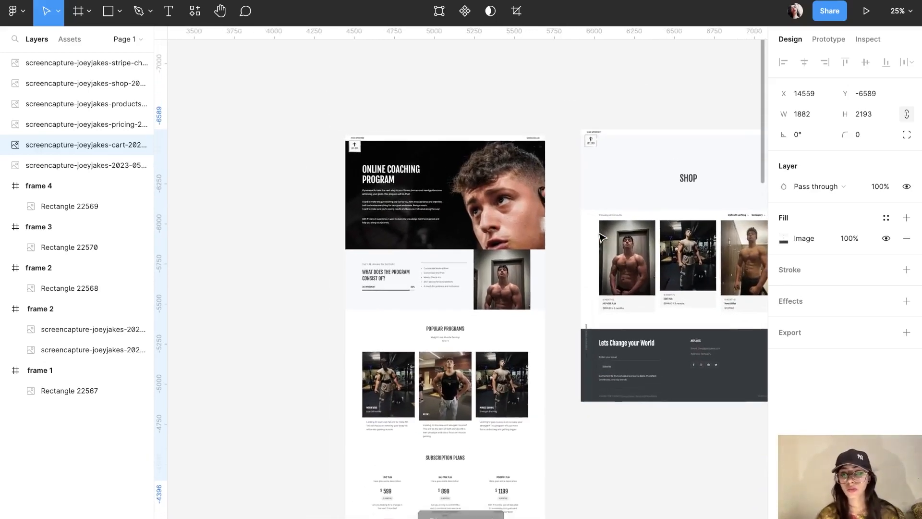
pyautogui.hscroll(3, 600, 235)
pyautogui.click(596, 486)
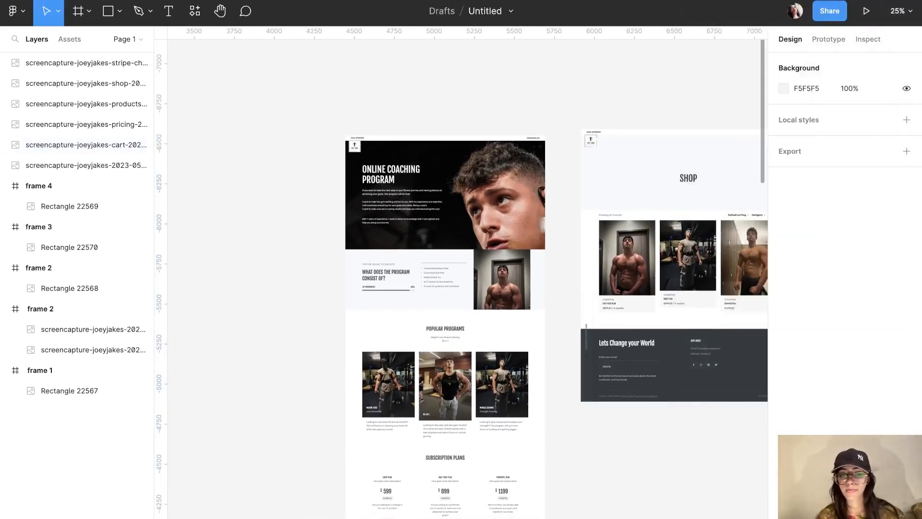
# Step: In Chrome, capture the open navigation menu panel with Lightshot, copy it, and return to Figma
pyautogui.click(443, 506)
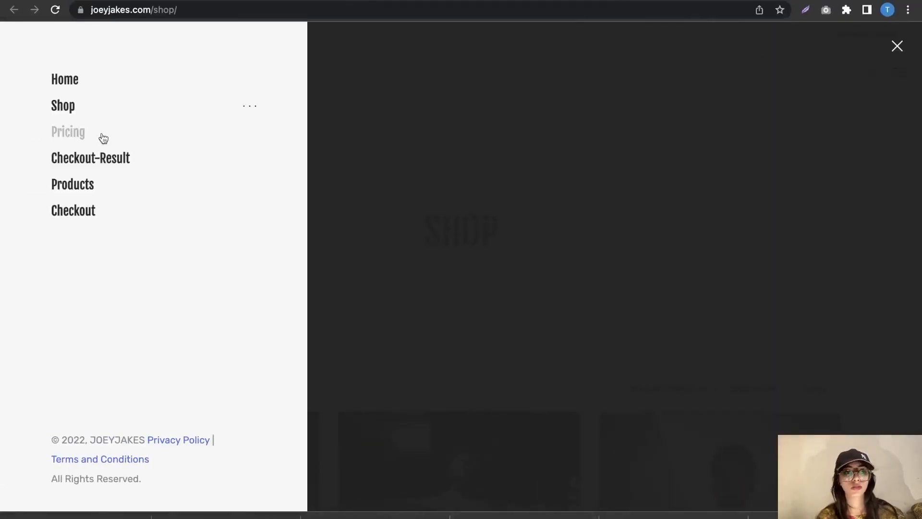
pyautogui.click(806, 10)
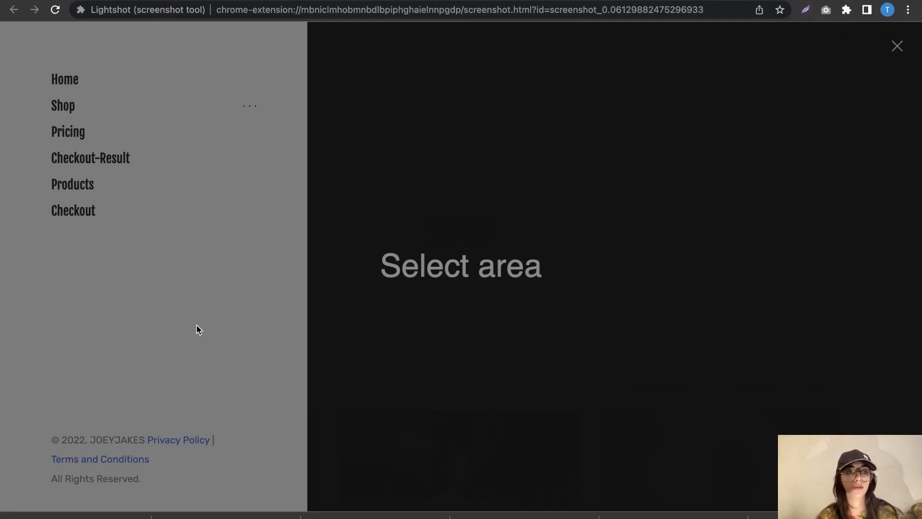
pyautogui.moveTo(5, 23)
pyautogui.mouseDown()
pyautogui.moveTo(338, 387)
pyautogui.moveTo(296, 471)
pyautogui.mouseUp()
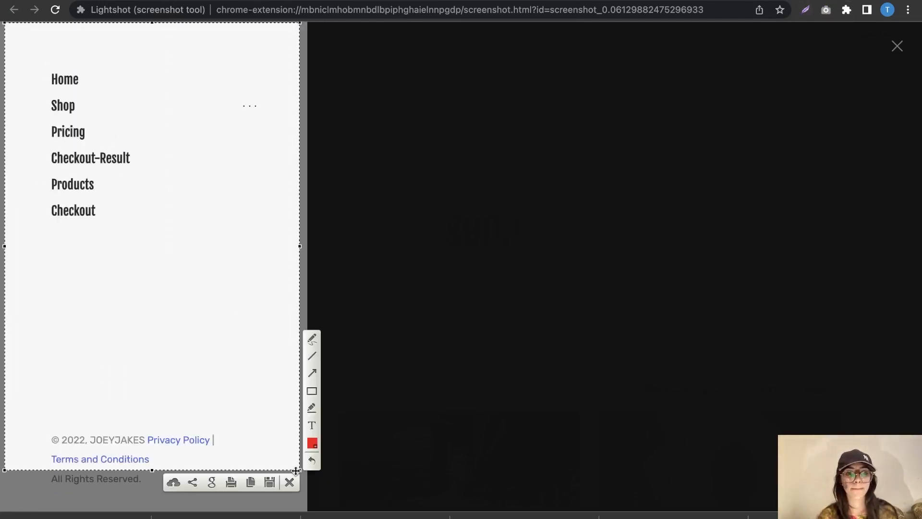
pyautogui.click(250, 482)
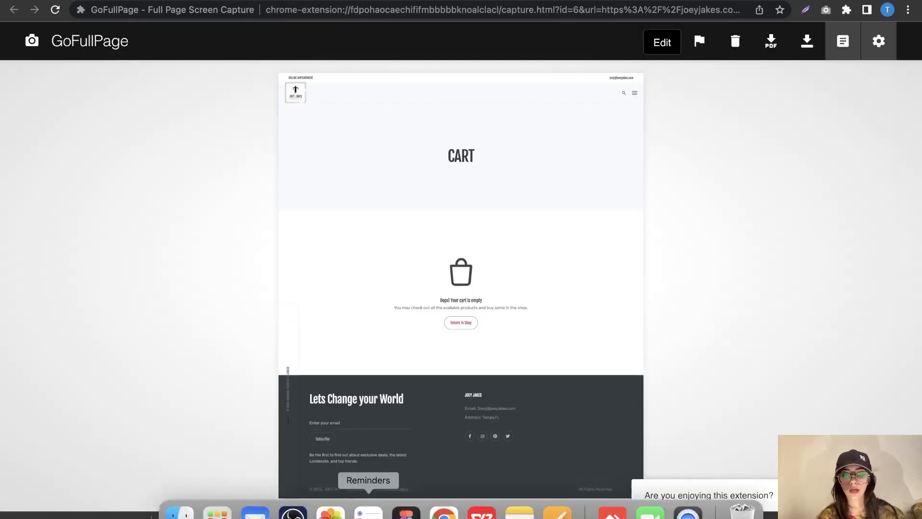
pyautogui.click(407, 507)
pyautogui.hscroll(20, 490, 423)
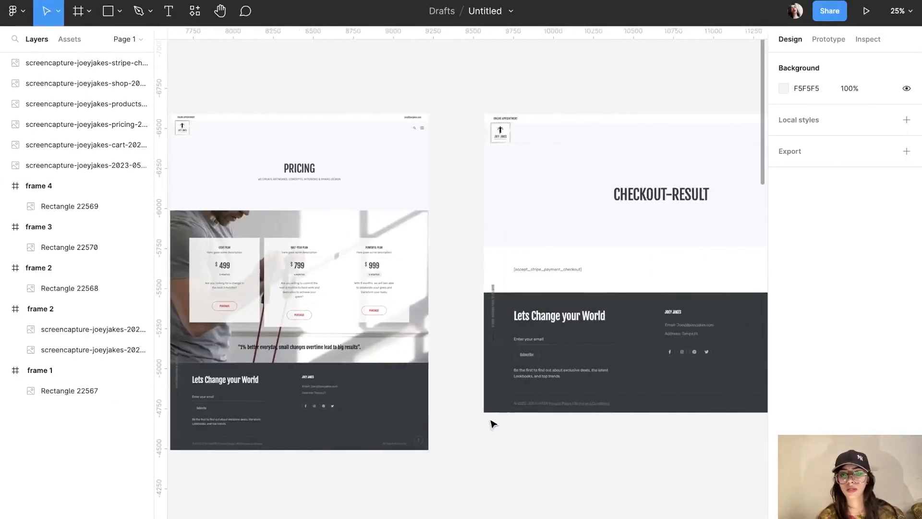
# Step: Paste the navigation menu screenshot (922×1398) beside the Cart capture and zoom in on it
pyautogui.hscroll(6, 494, 423)
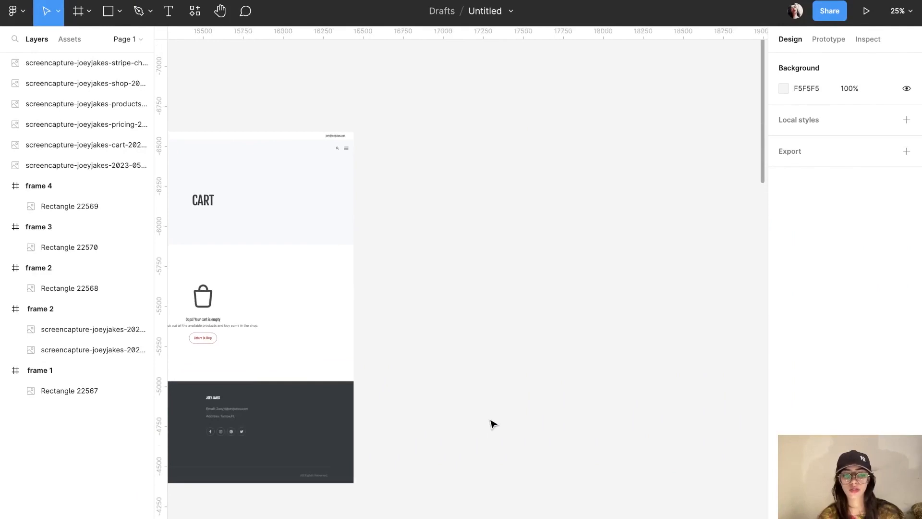
pyautogui.press('super+v')
pyautogui.moveTo(470, 305); pyautogui.dragTo(447, 255)
pyautogui.scroll(3, 447, 255)
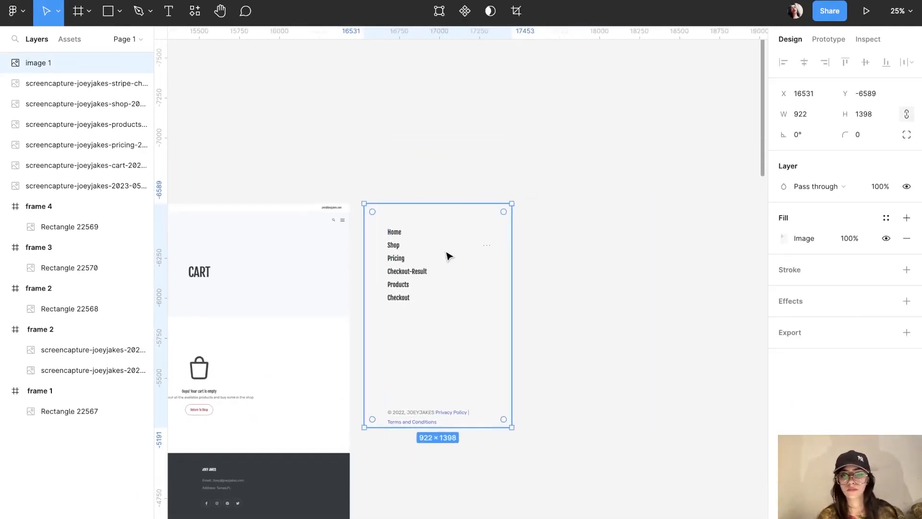
pyautogui.click(658, 312)
pyautogui.press('super+plus')
pyautogui.hscroll(-3, 659, 308)
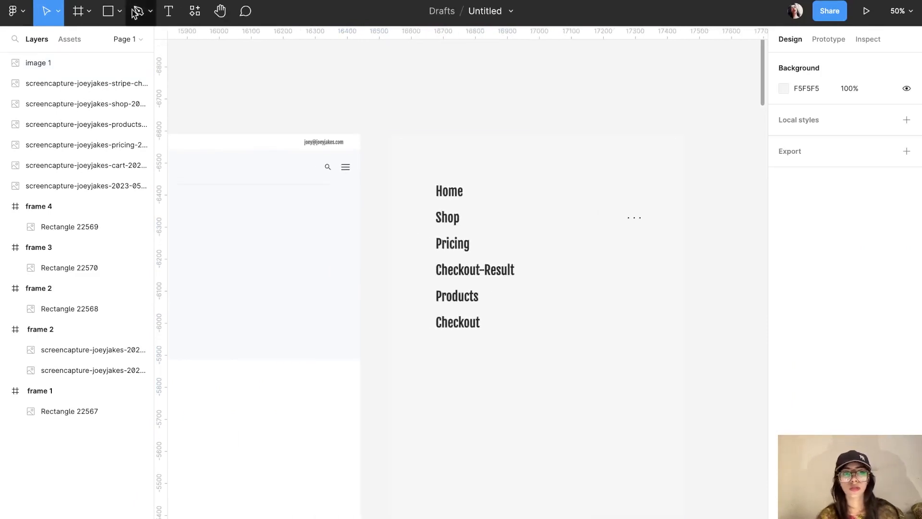
pyautogui.click(109, 12)
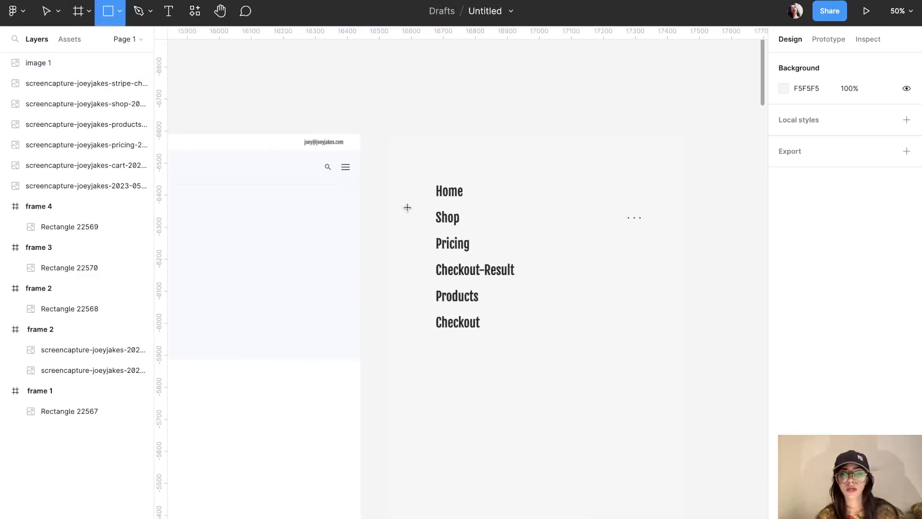
# Step: Draw a rectangle over the Shop menu item with an FF0000 stroke and no fill
pyautogui.moveTo(405, 207); pyautogui.dragTo(519, 233)
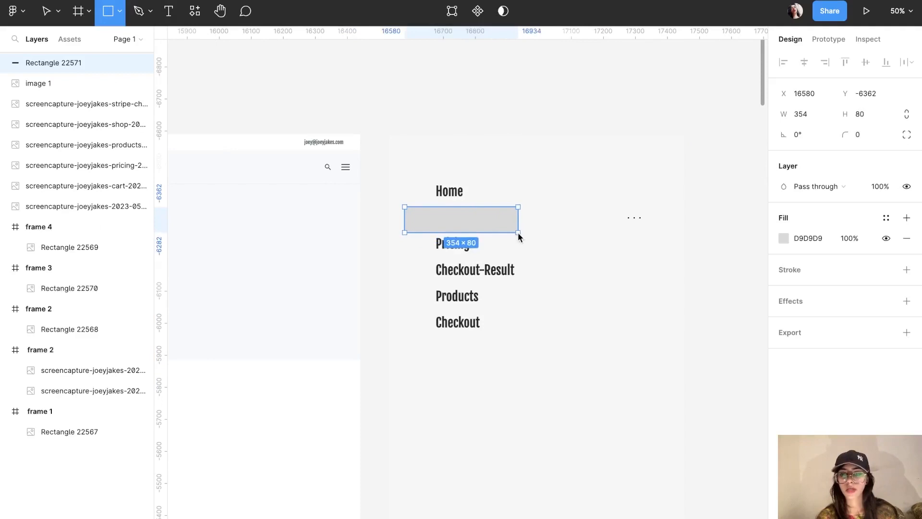
pyautogui.click(782, 291)
pyautogui.moveTo(688, 253); pyautogui.dragTo(917, 294)
pyautogui.click(887, 240)
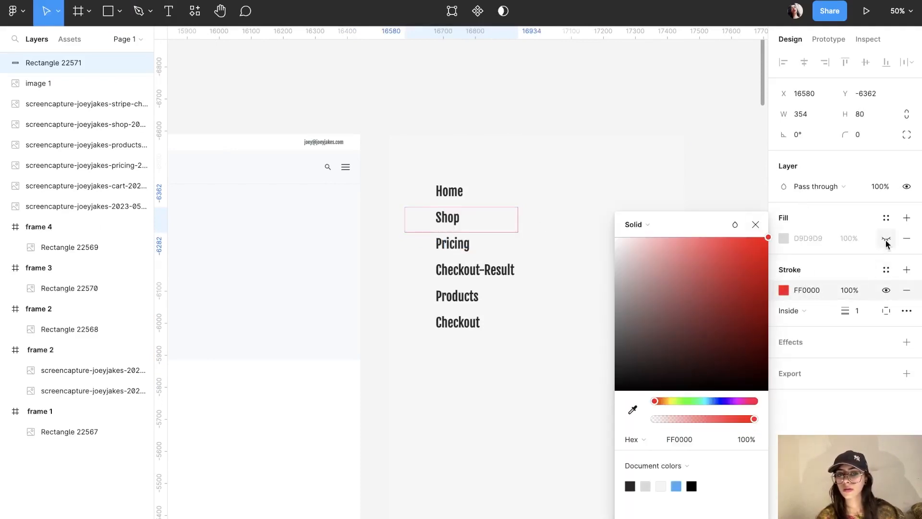
pyautogui.click(685, 92)
pyautogui.hotkey('shift', '0')
# Step: Resize the box to 354×65 and duplicate it over Checkout-Result, Pricing, Products and Checkout
pyautogui.click(538, 178)
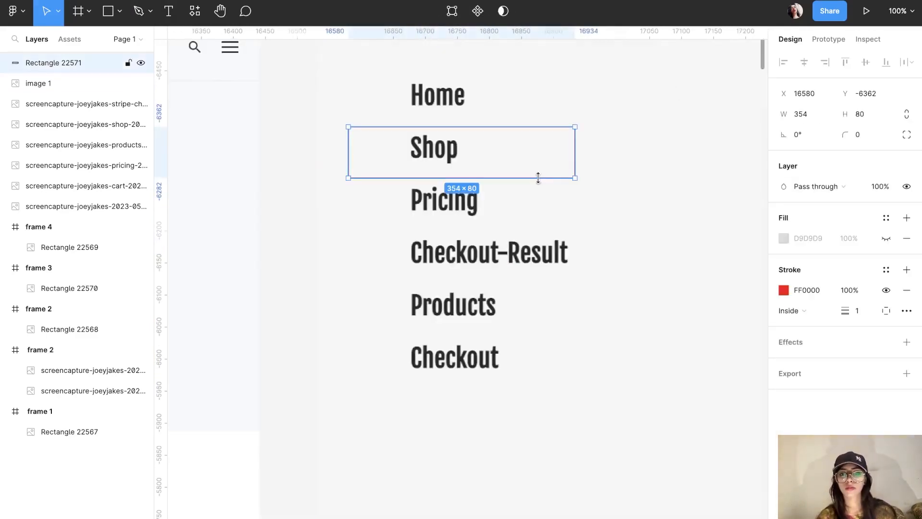
pyautogui.moveTo(543, 176)
pyautogui.mouseDown()
pyautogui.moveTo(532, 158)
pyautogui.moveTo(534, 168)
pyautogui.mouseUp()
pyautogui.keyDown('alt'); pyautogui.moveTo(533, 166); pyautogui.dragTo(546, 377); pyautogui.keyUp('alt')
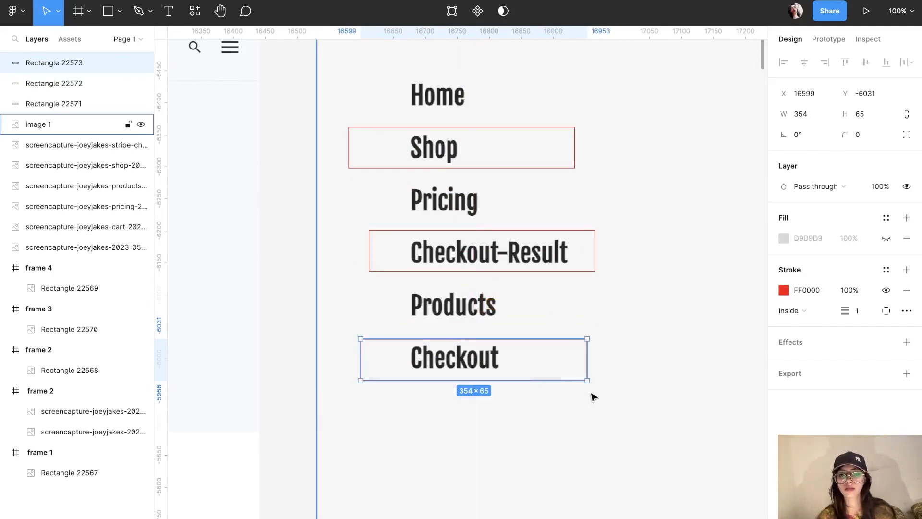
pyautogui.click(582, 270)
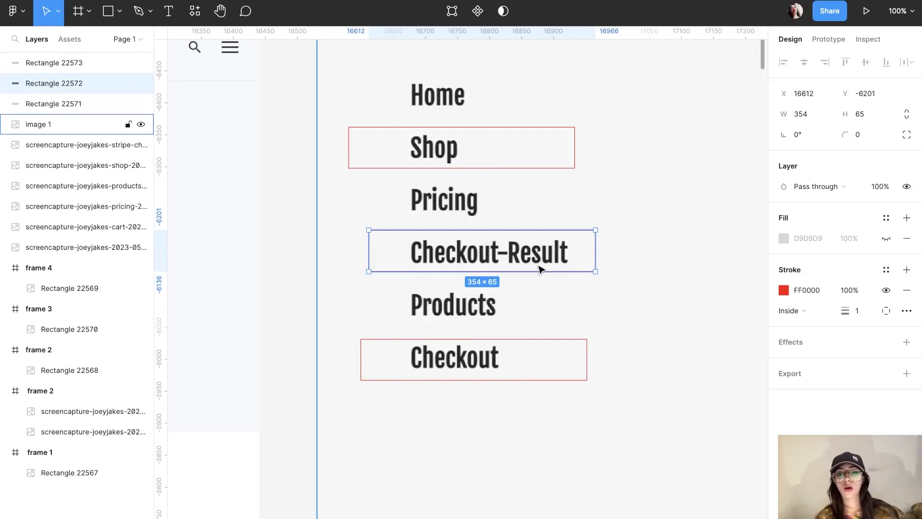
pyautogui.keyDown('alt'); pyautogui.moveTo(569, 255); pyautogui.dragTo(478, 319); pyautogui.keyUp('alt')
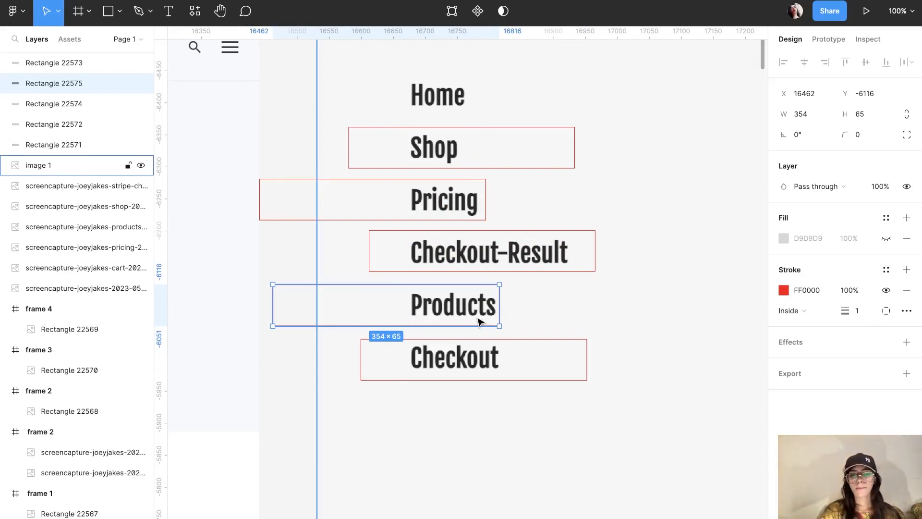
pyautogui.press('-')
pyautogui.click(592, 103)
pyautogui.scroll(-2, 620, 88)
pyautogui.press('+')
pyautogui.scroll(1, 620, 90)
pyautogui.hscroll(-1, 620, 90)
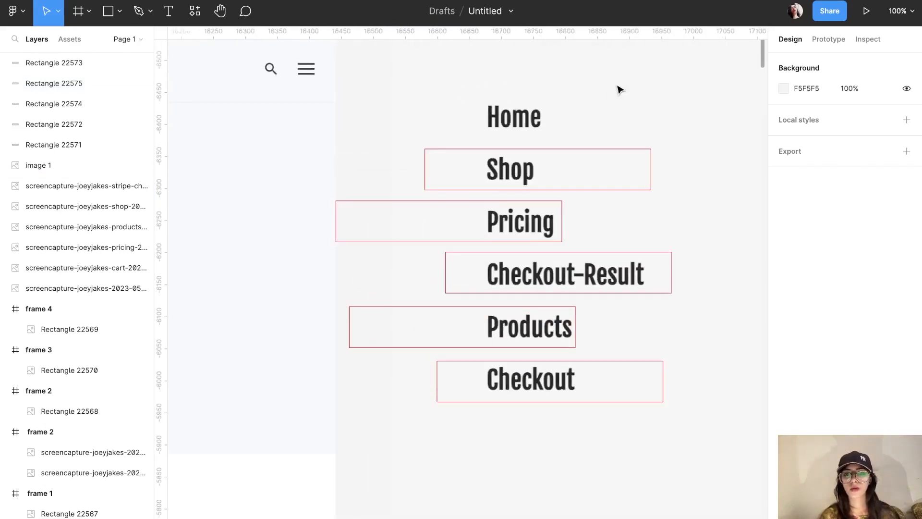
pyautogui.scroll(-5, 620, 90)
pyautogui.hscroll(-2, 620, 90)
pyautogui.scroll(1, 620, 90)
pyautogui.hscroll(4, 620, 90)
pyautogui.scroll(1, 620, 90)
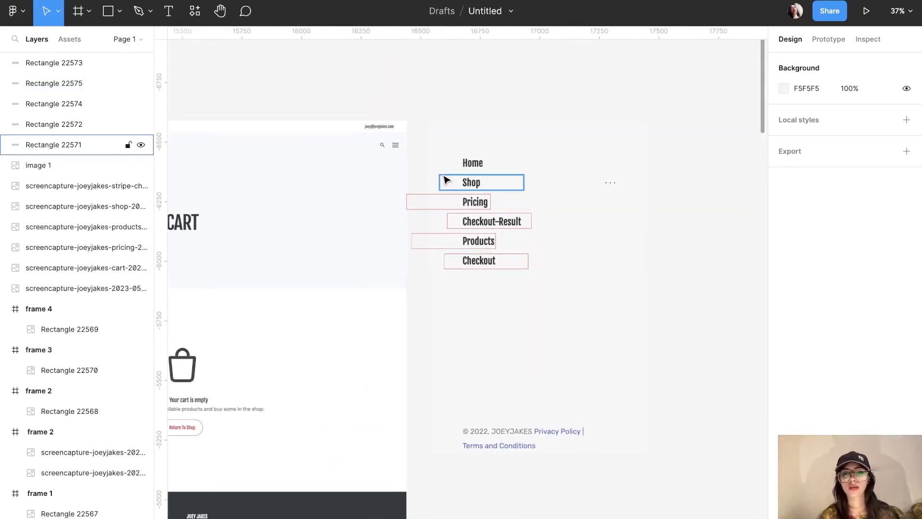
pyautogui.click(482, 167)
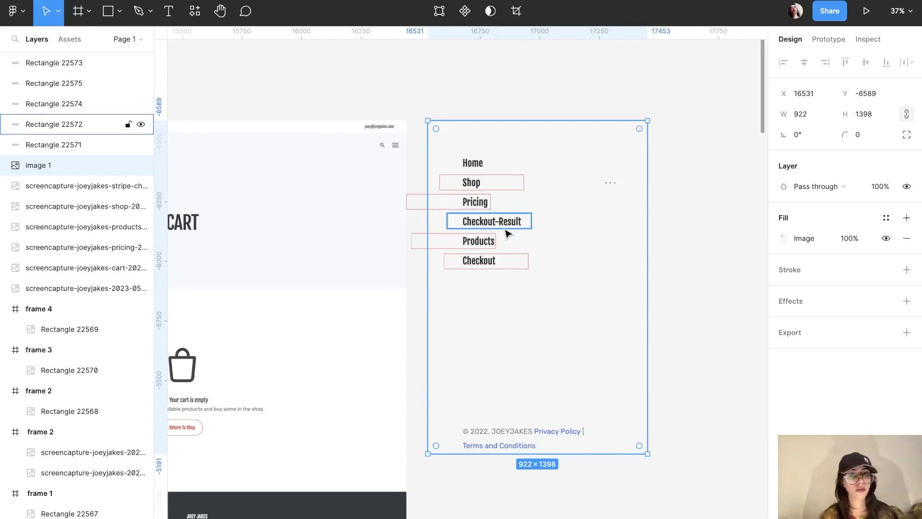
pyautogui.scroll(-3, 506, 233)
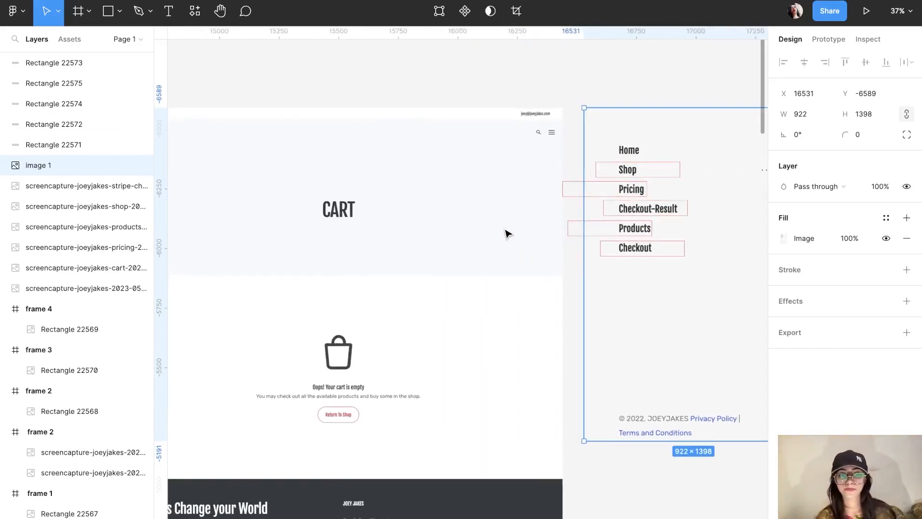
pyautogui.hscroll(-20, 511, 231)
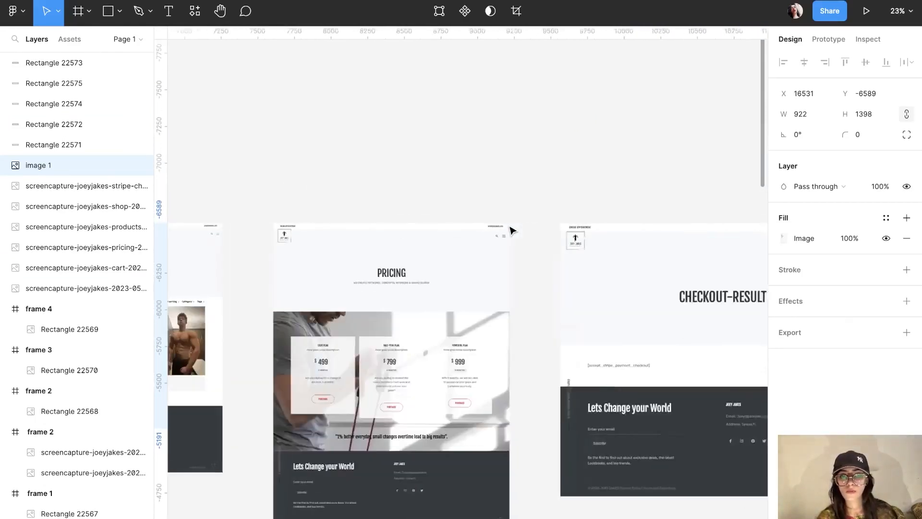
pyautogui.scroll(-4, 512, 231)
pyautogui.click(509, 386)
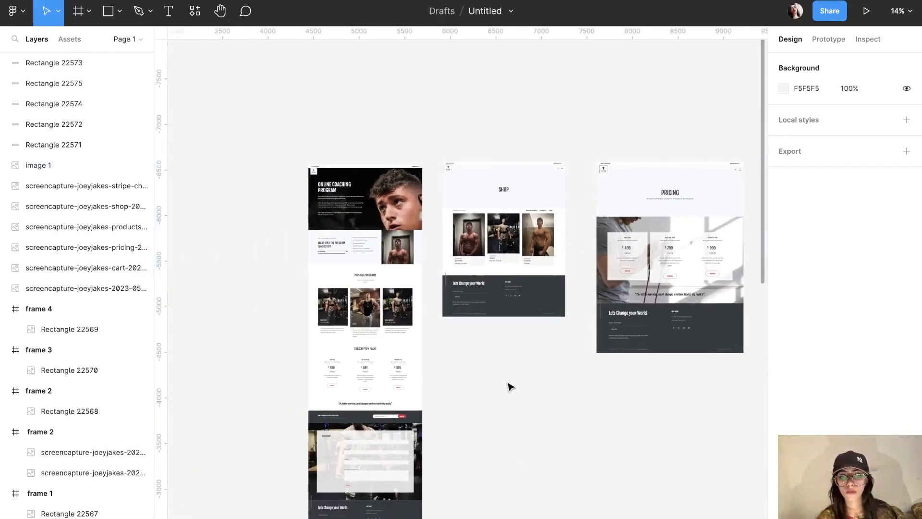
pyautogui.scroll(-2, 509, 385)
pyautogui.hscroll(5, 510, 385)
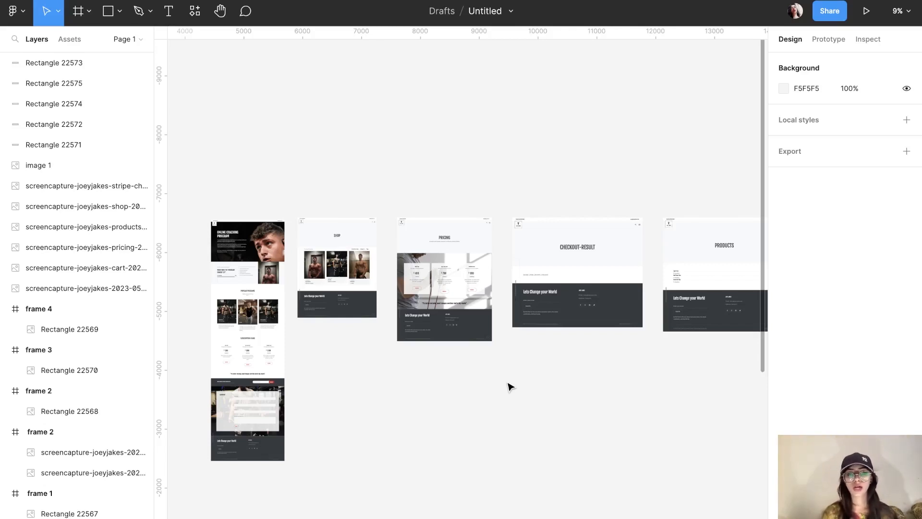
pyautogui.hscroll(-5, 510, 387)
pyautogui.scroll(10, 511, 390)
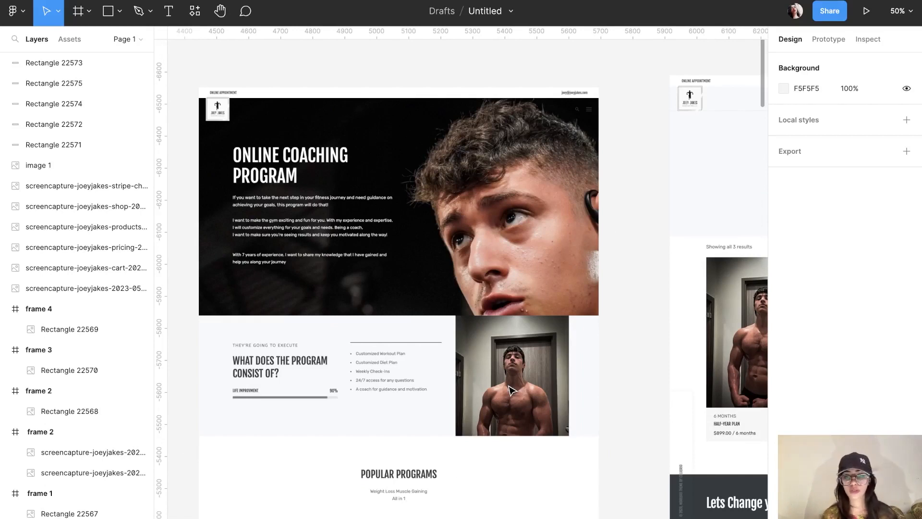
pyautogui.scroll(-5, 512, 391)
pyautogui.hscroll(3, 511, 390)
pyautogui.scroll(-3, 511, 390)
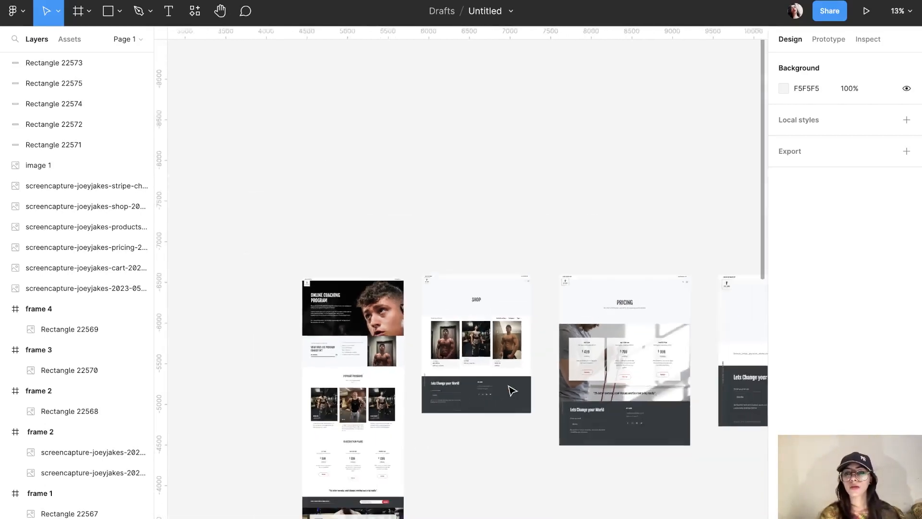
pyautogui.hscroll(5, 511, 390)
pyautogui.hscroll(4, 609, 423)
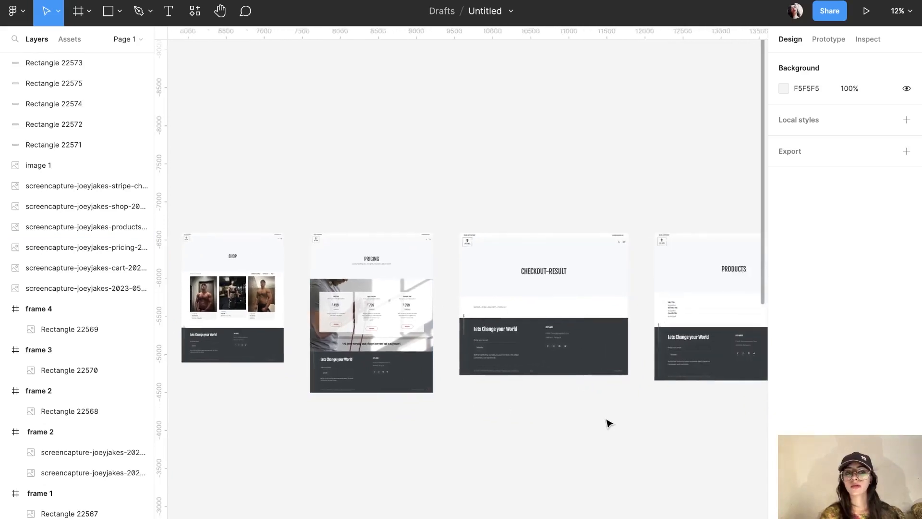
pyautogui.hscroll(8, 609, 422)
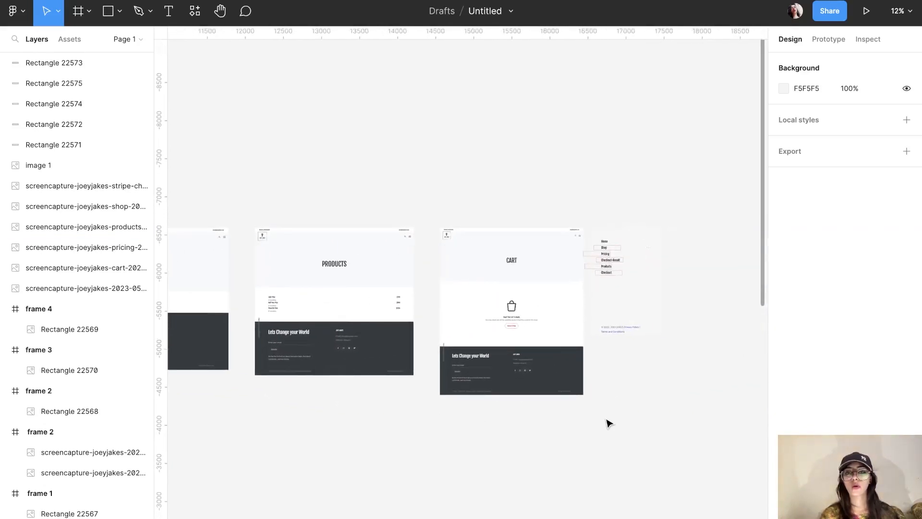
# Step: Create a new blank Untitled FigJam file from Figma's file browser
pyautogui.hscroll(2, 634, 135)
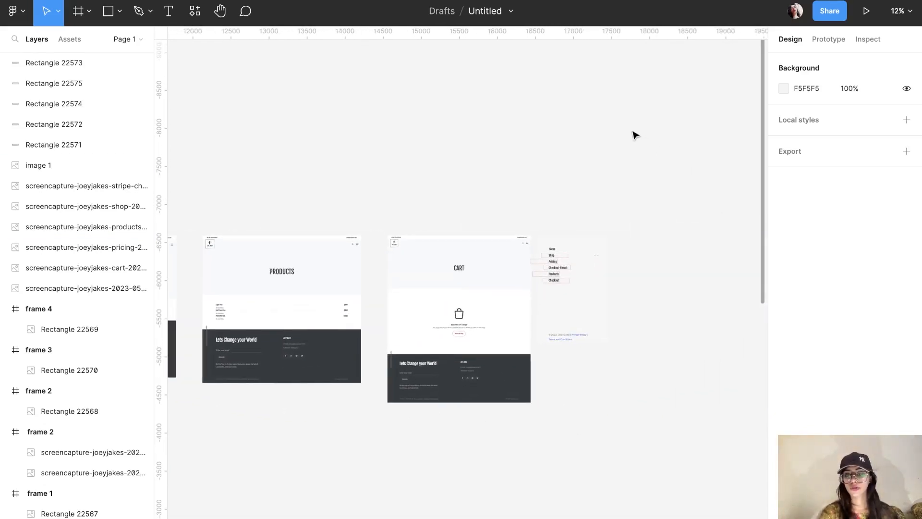
pyautogui.press('super+plus')
pyautogui.press('super+t')
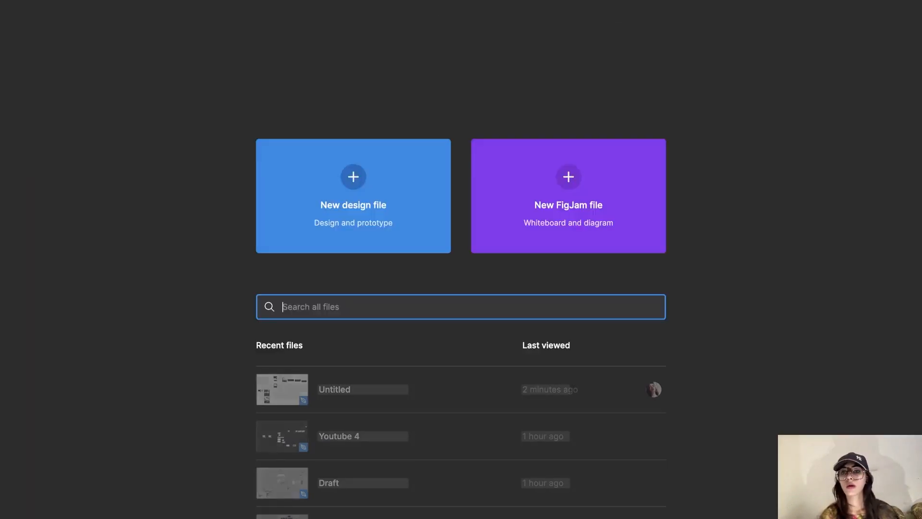
pyautogui.click(573, 185)
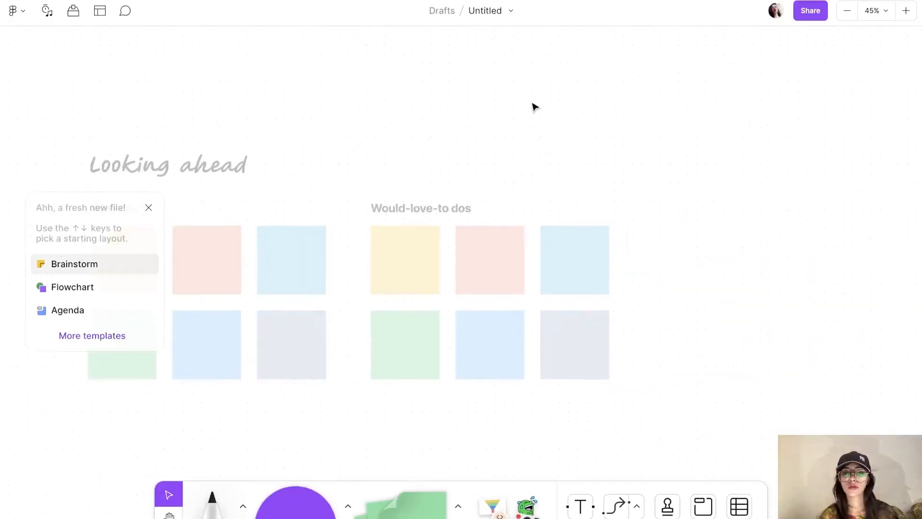
pyautogui.scroll(-5, 536, 107)
pyautogui.hscroll(10, 536, 107)
pyautogui.scroll(-3, 536, 107)
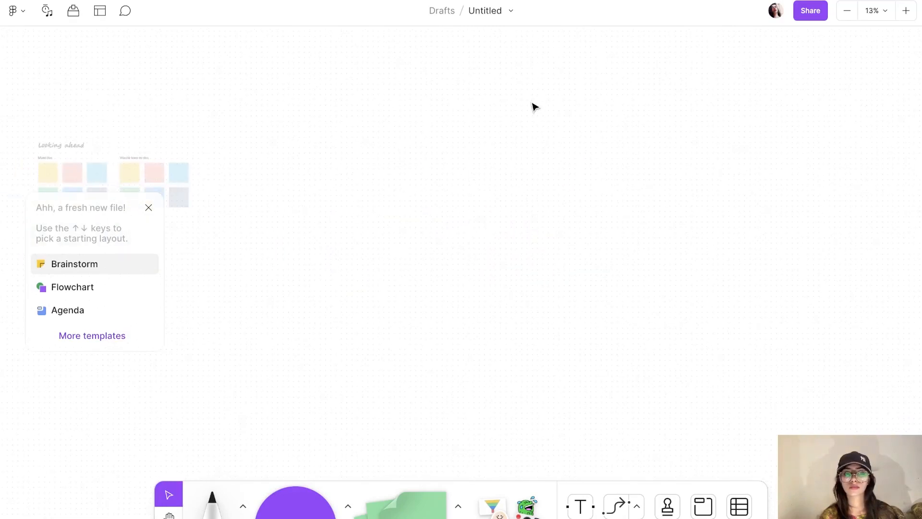
# Step: Dismiss the template picker and place a purple circle on the board
pyautogui.click(148, 207)
pyautogui.scroll(-3, 489, 224)
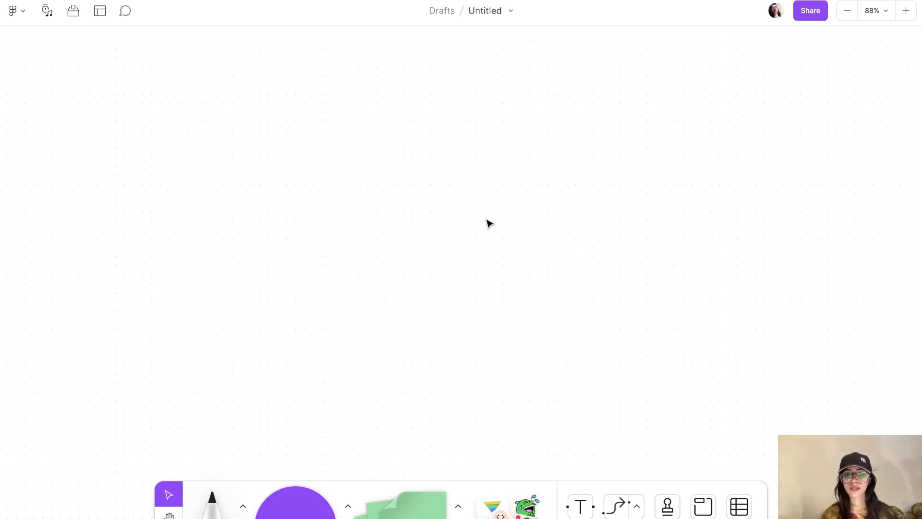
pyautogui.click(304, 501)
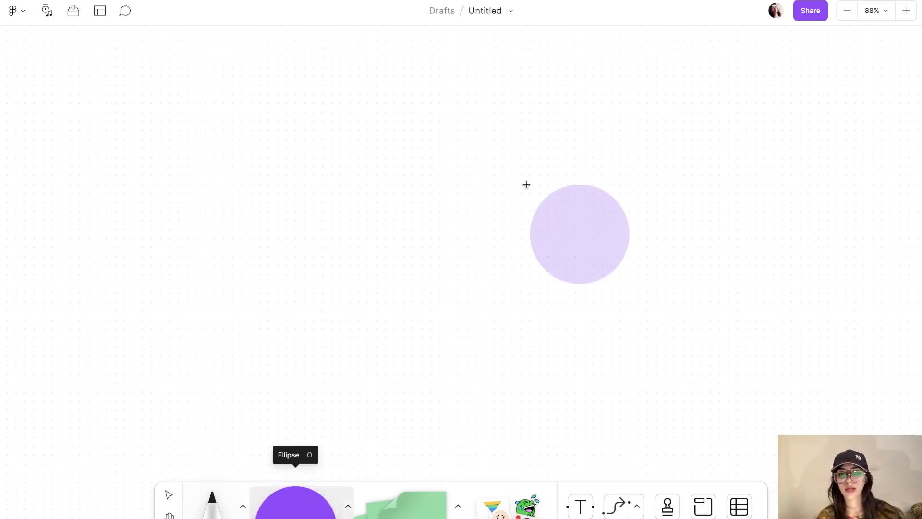
pyautogui.click(414, 139)
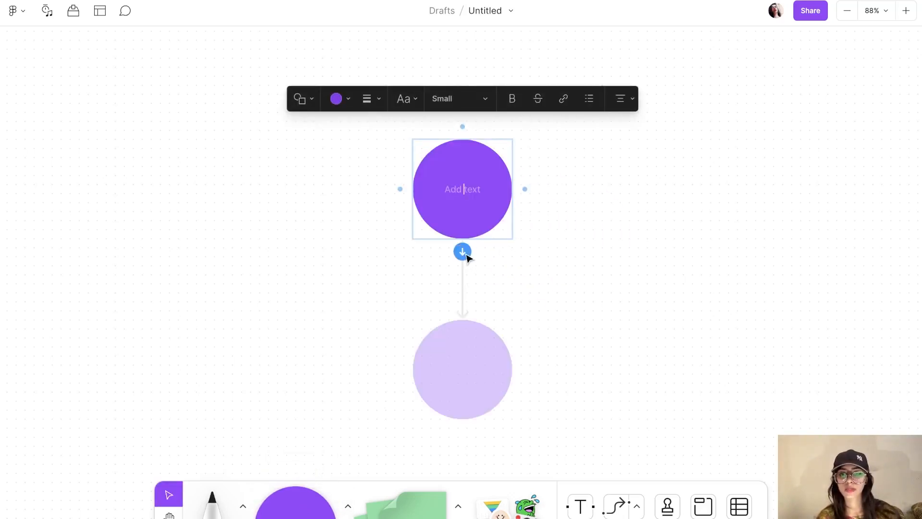
# Step: Add two connected circles, delete them again, and start renaming the file 'User flow'
pyautogui.click(463, 253)
pyautogui.click(526, 370)
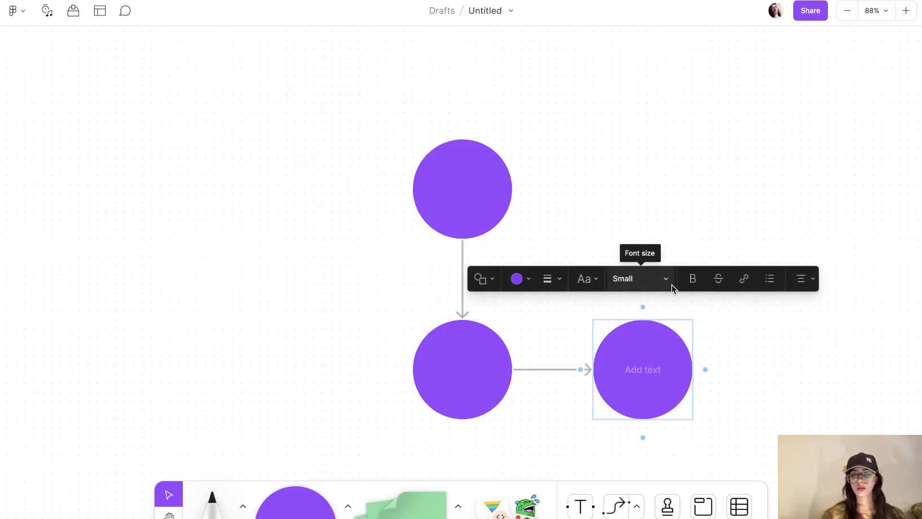
pyautogui.click(762, 370)
pyautogui.click(612, 383)
pyautogui.press('Delete')
pyautogui.click(483, 379)
pyautogui.press('Delete')
pyautogui.scroll(-1, 558, 323)
pyautogui.scroll(-4, 557, 323)
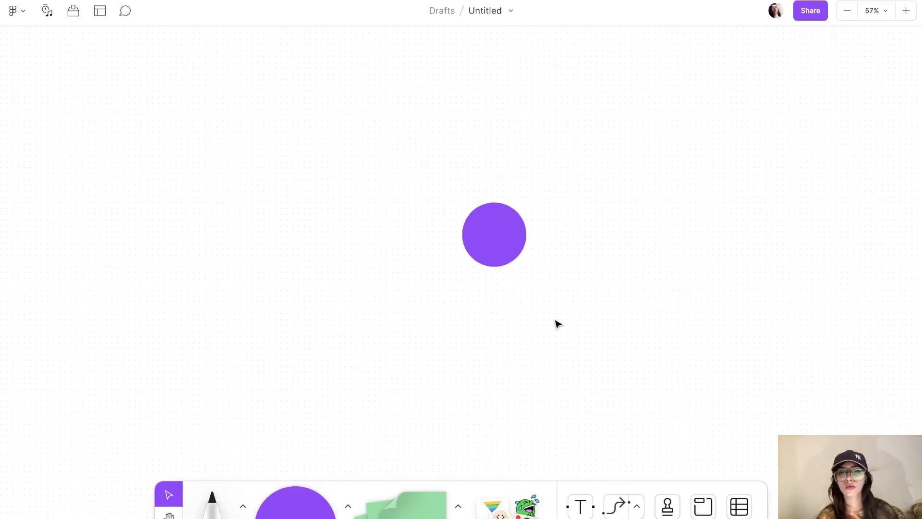
pyautogui.hscroll(2, 557, 324)
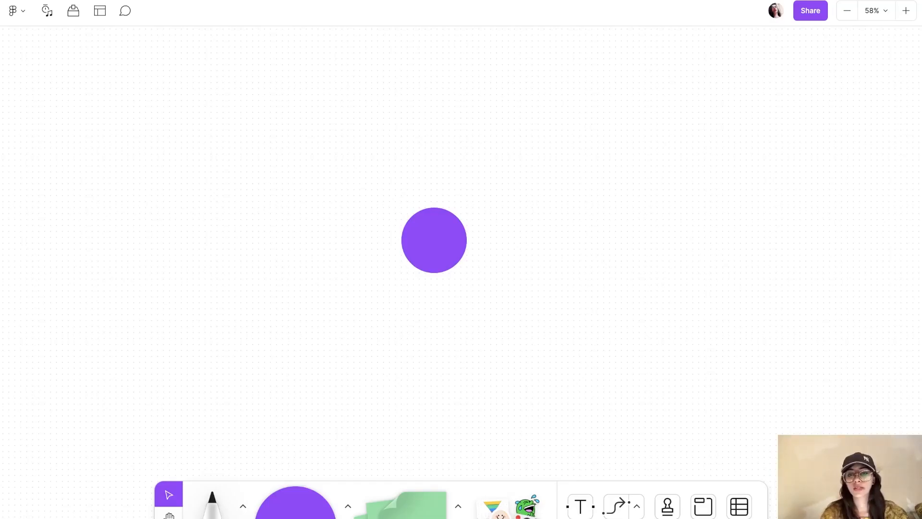
pyautogui.write('User flow')
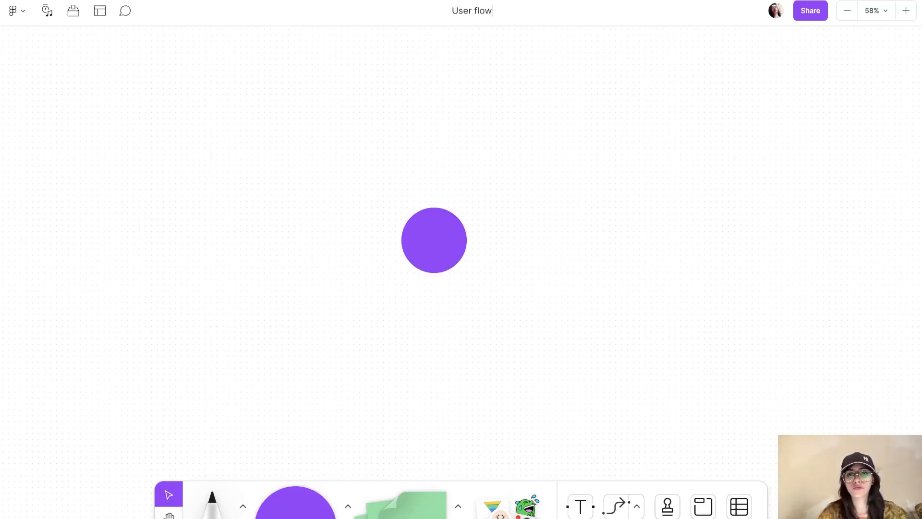
# Step: Confirm the board name 'User flow' and label the purple circle with the coach's name
pyautogui.press('Return')
pyautogui.click(441, 265)
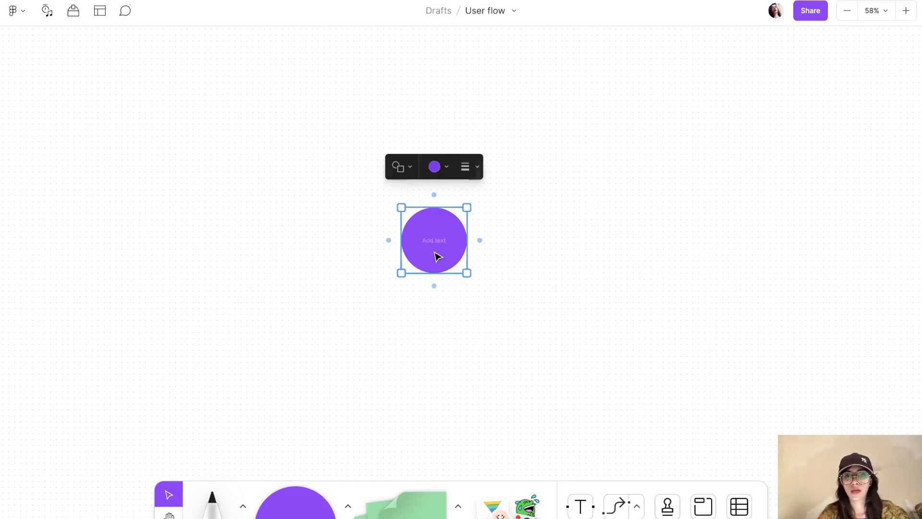
pyautogui.click(437, 243)
pyautogui.write('Joey Jakes')
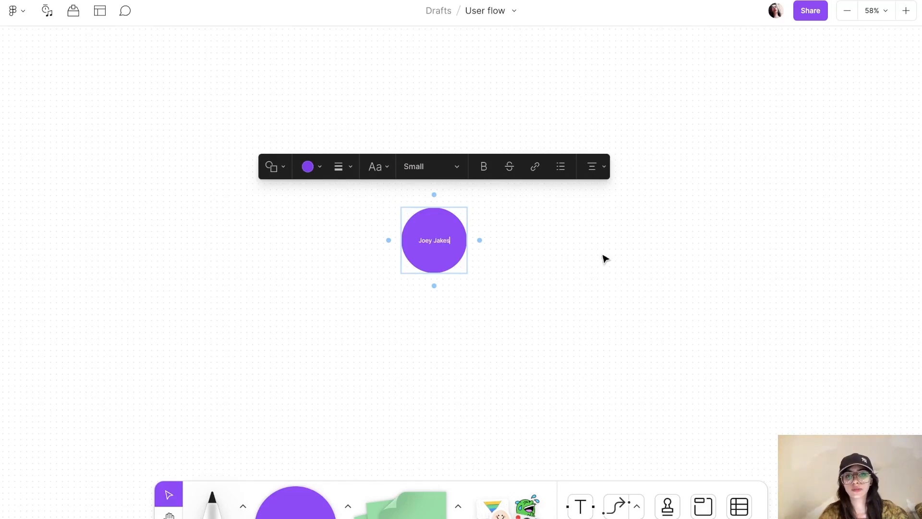
pyautogui.click(605, 259)
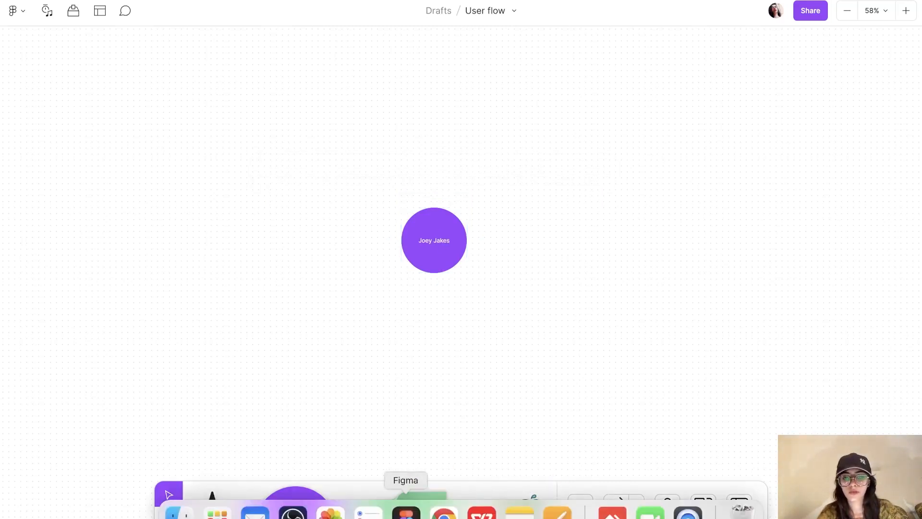
# Step: Copy the site logo's image address from the website in Chrome
pyautogui.click(442, 510)
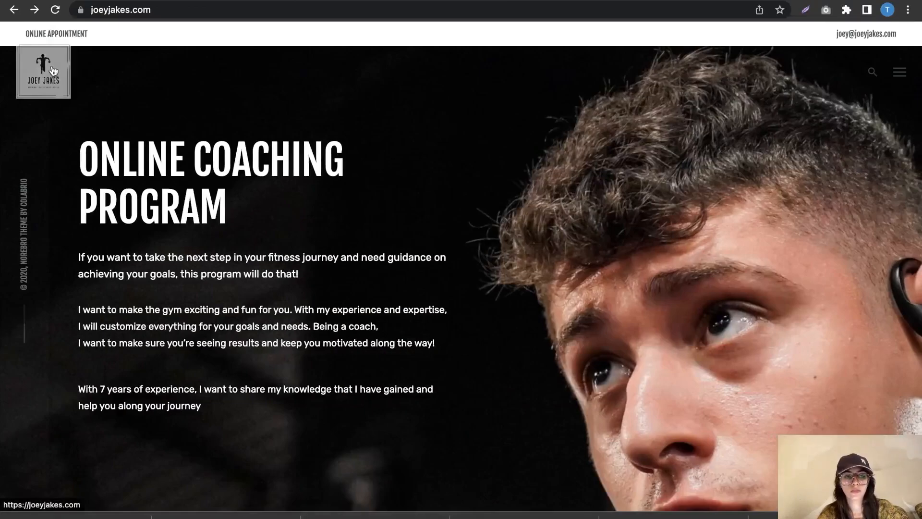
pyautogui.rightClick(52, 64)
pyautogui.click(124, 220)
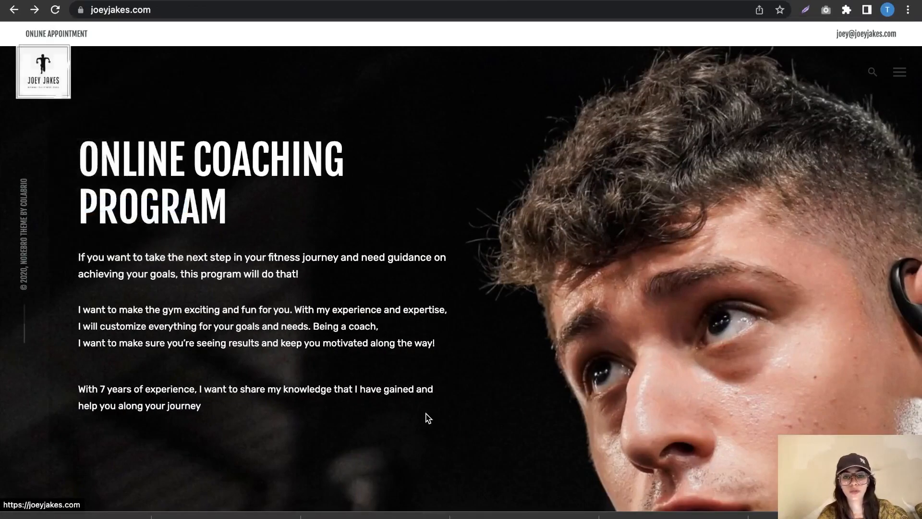
pyautogui.click(406, 511)
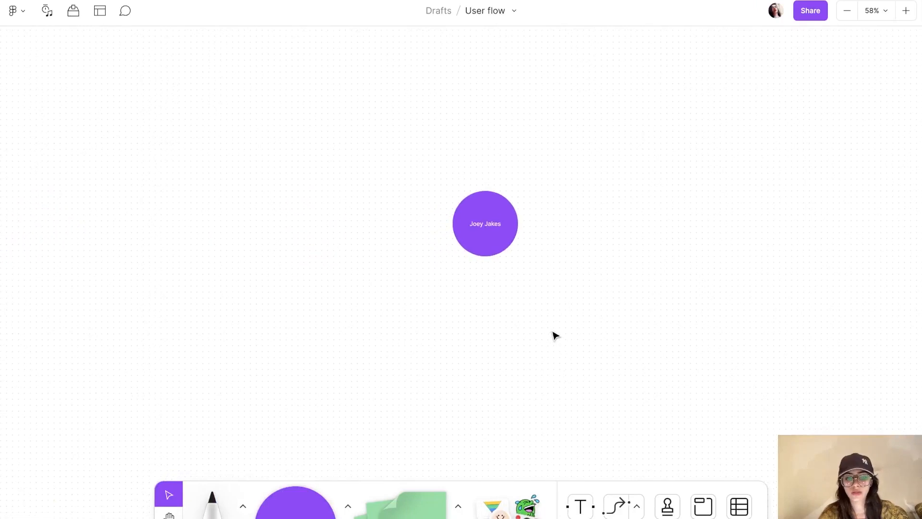
# Step: Paste the site logo and shrink it beside the root circle
pyautogui.press('super+v')
pyautogui.moveTo(547, 322); pyautogui.dragTo(402, 223)
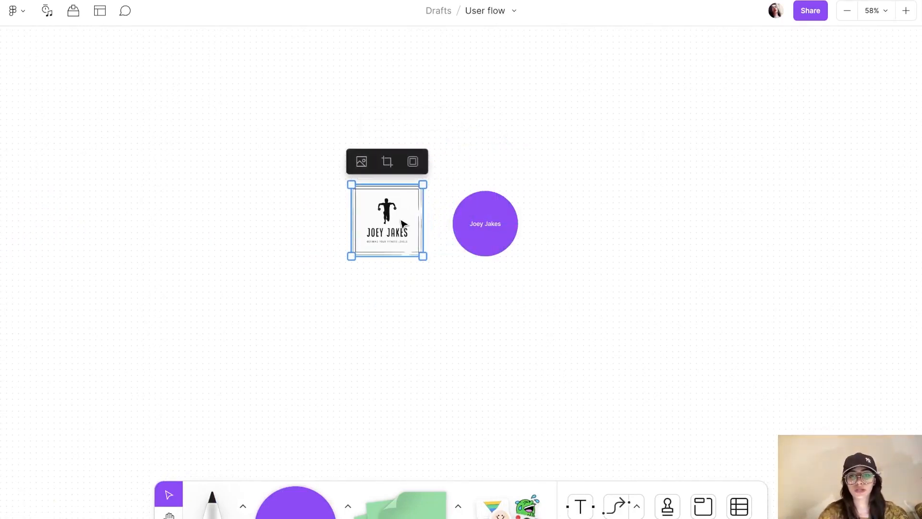
pyautogui.scroll(-3, 402, 223)
pyautogui.hscroll(2, 402, 223)
# Step: Add a connected shape below the root circle labelled 'About' / 'What we do?'
pyautogui.click(457, 189)
pyautogui.moveTo(455, 207)
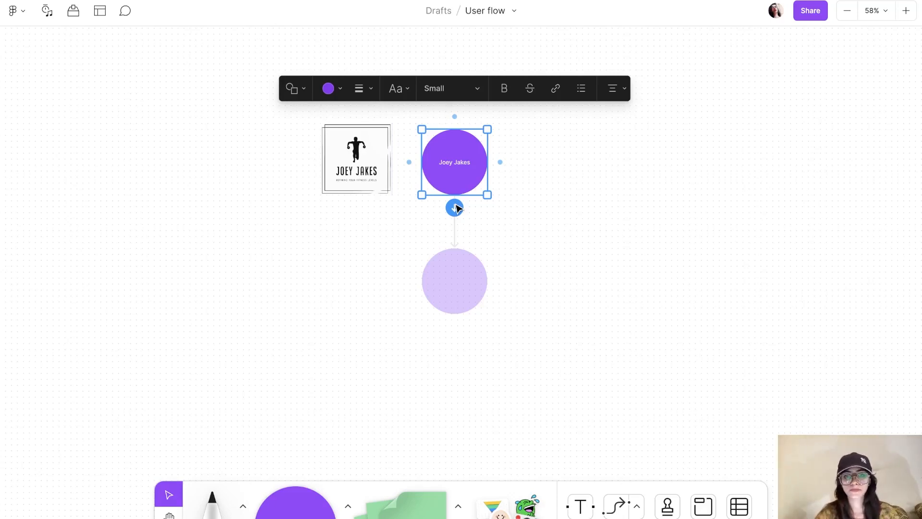
pyautogui.click(455, 208)
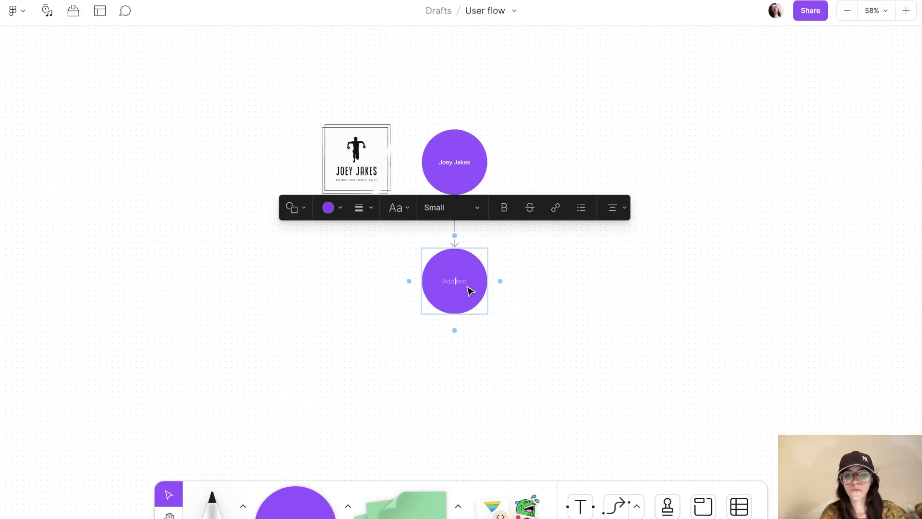
pyautogui.write('About')
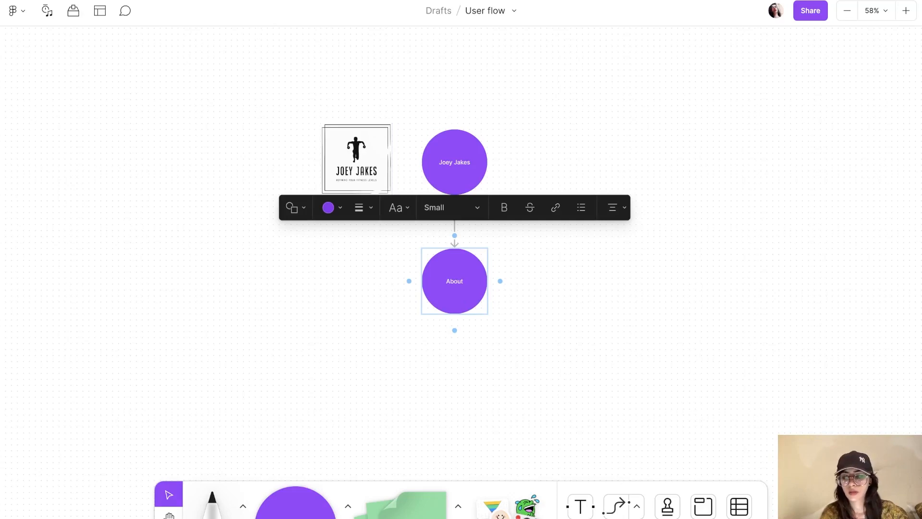
pyautogui.press('Return')
pyautogui.write('Wha')
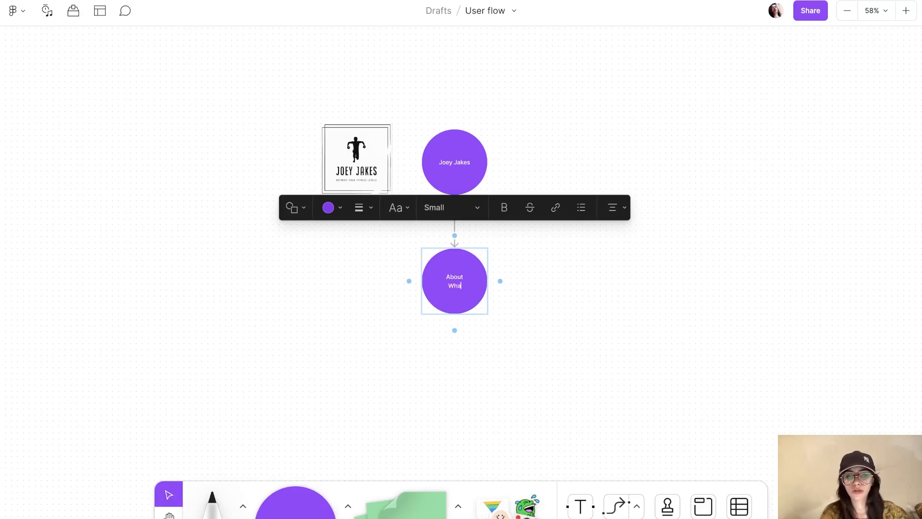
pyautogui.write('t we do?')
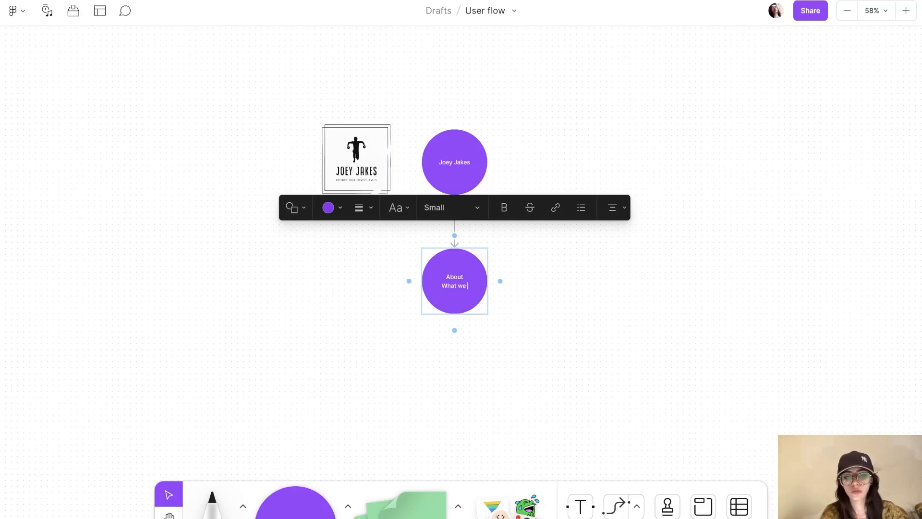
pyautogui.click(591, 290)
# Step: Turn the About shape into an orange square and move it down and left
pyautogui.click(456, 282)
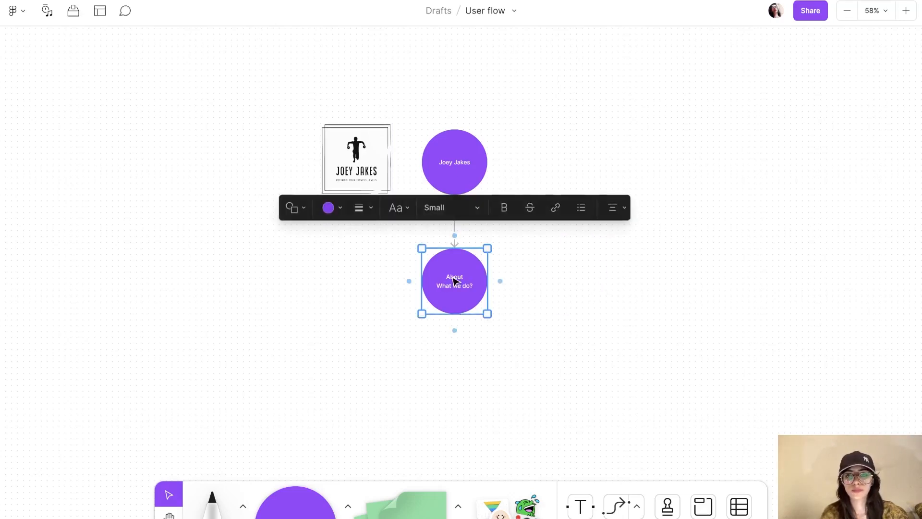
pyautogui.click(306, 209)
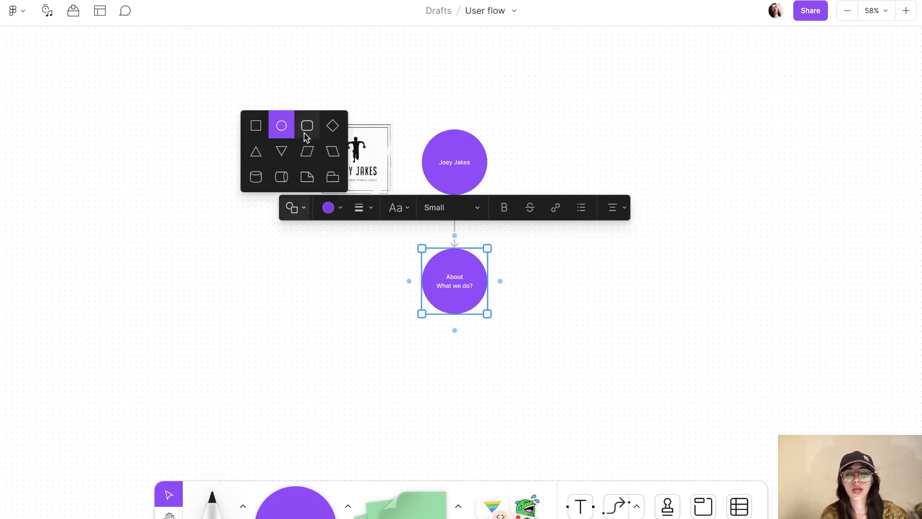
pyautogui.click(257, 127)
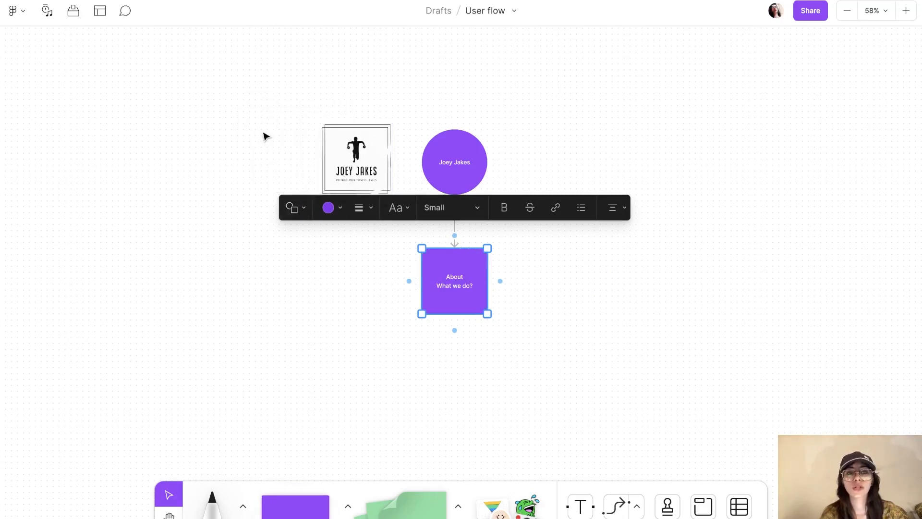
pyautogui.click(330, 207)
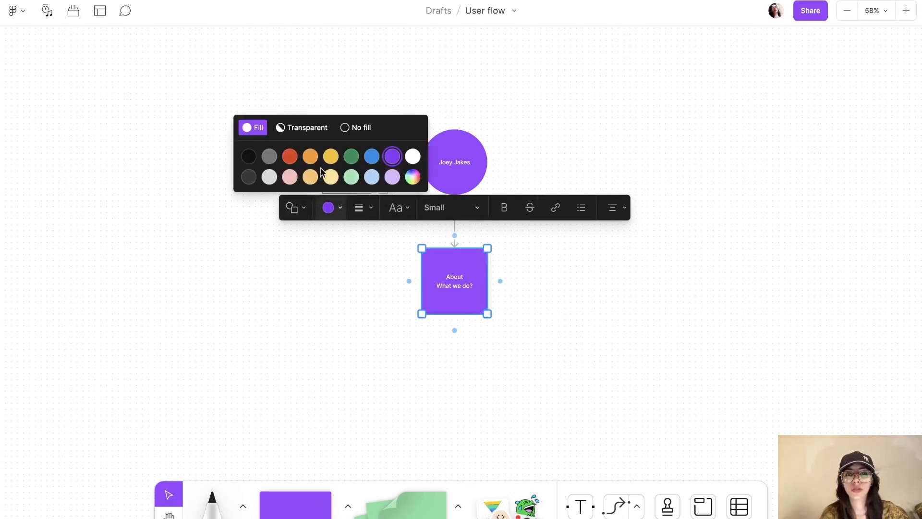
pyautogui.click(309, 155)
pyautogui.click(536, 291)
pyautogui.click(462, 289)
pyautogui.moveTo(462, 289); pyautogui.dragTo(335, 326)
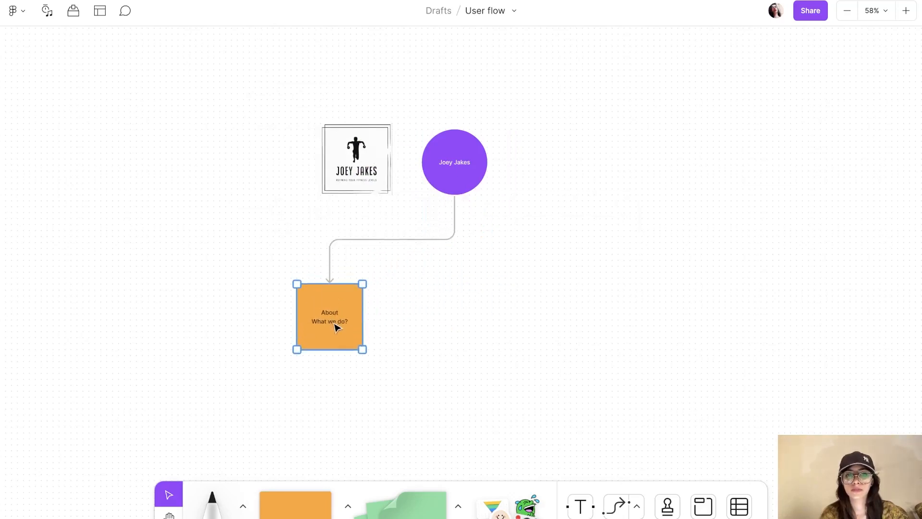
pyautogui.click(491, 298)
pyautogui.scroll(-2, 591, 329)
pyautogui.hscroll(-2, 591, 328)
# Step: Draw a vertical freehand line left of the About square
pyautogui.click(207, 502)
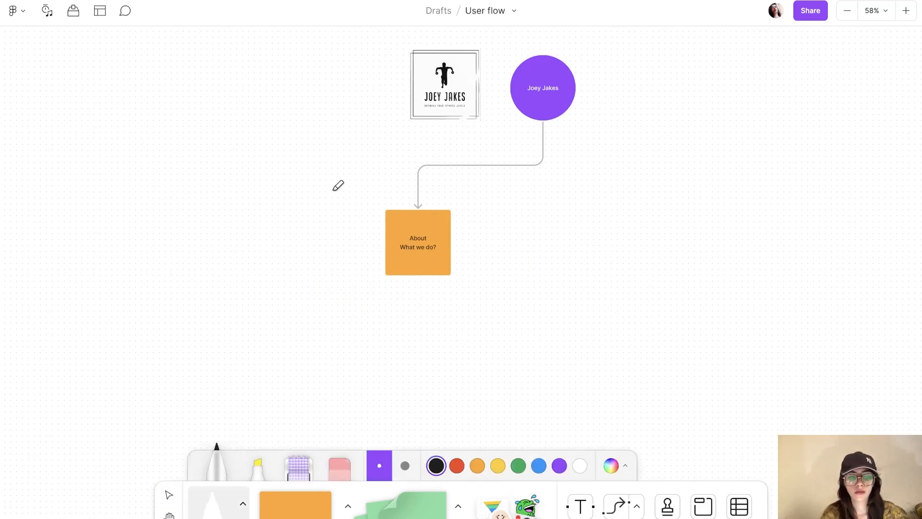
pyautogui.moveTo(333, 183); pyautogui.dragTo(335, 300)
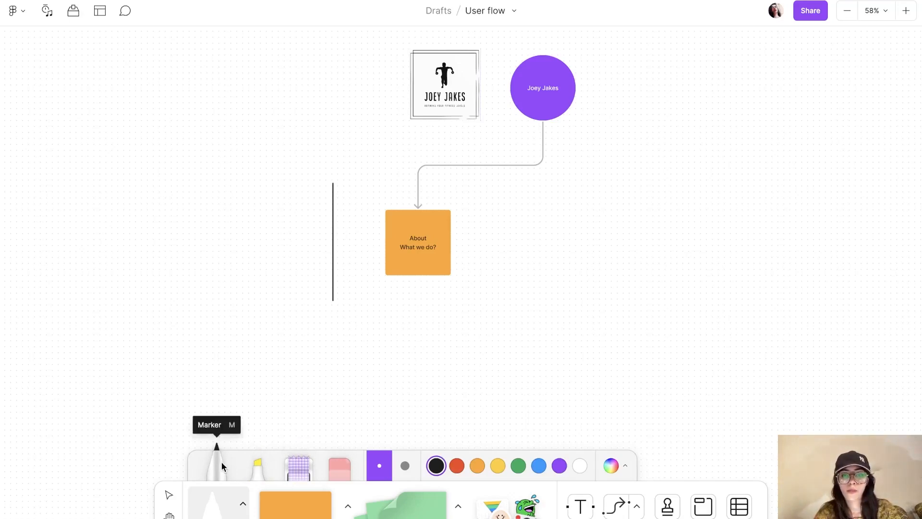
pyautogui.press('Escape')
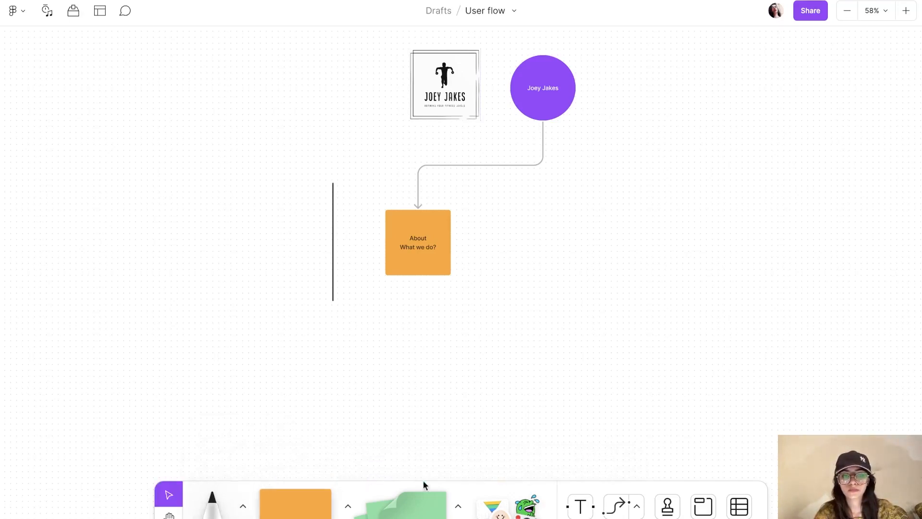
# Step: Add a 'Navbar' text label left of the line and set its size to Large
pyautogui.click(581, 506)
pyautogui.click(260, 217)
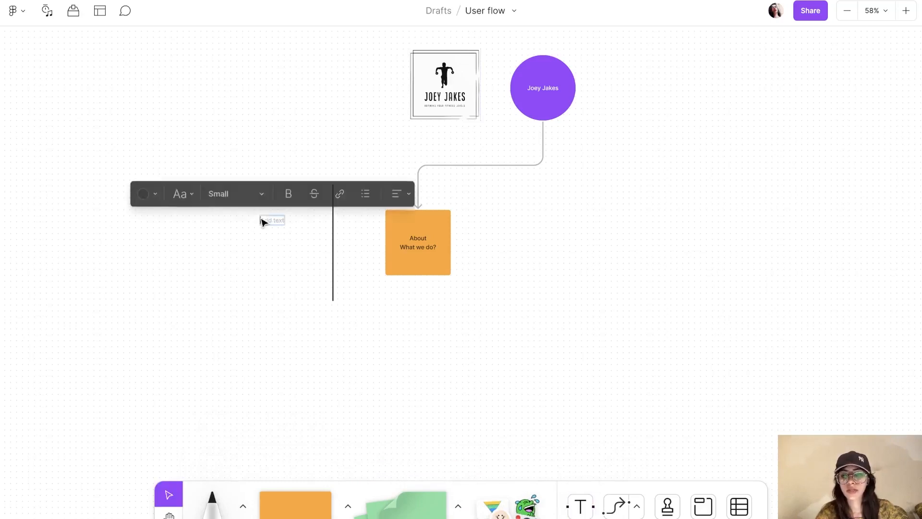
pyautogui.write('Navbar')
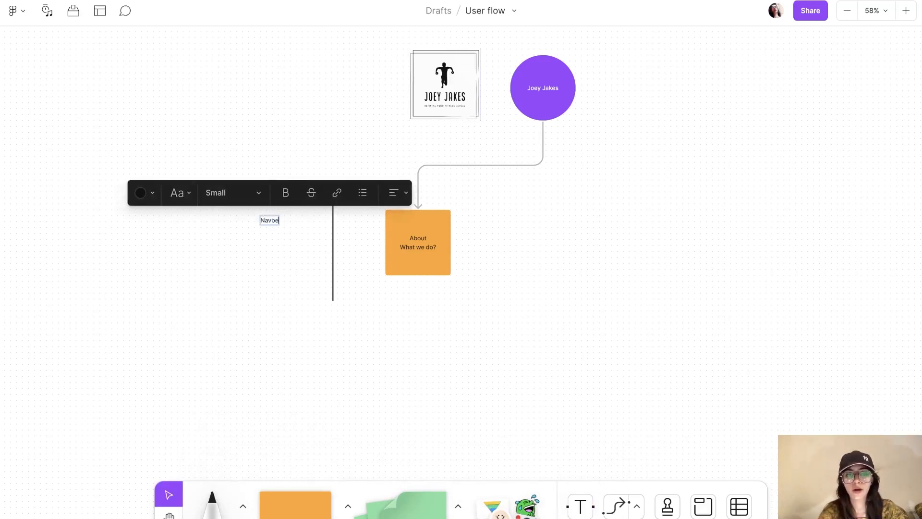
pyautogui.click(255, 197)
pyautogui.click(240, 234)
pyautogui.press('Escape')
pyautogui.click(595, 305)
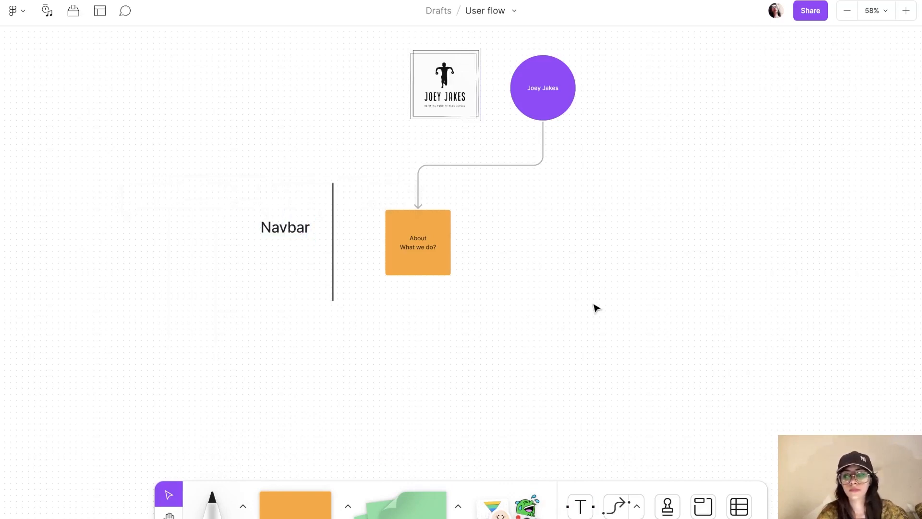
pyautogui.hscroll(1, 594, 306)
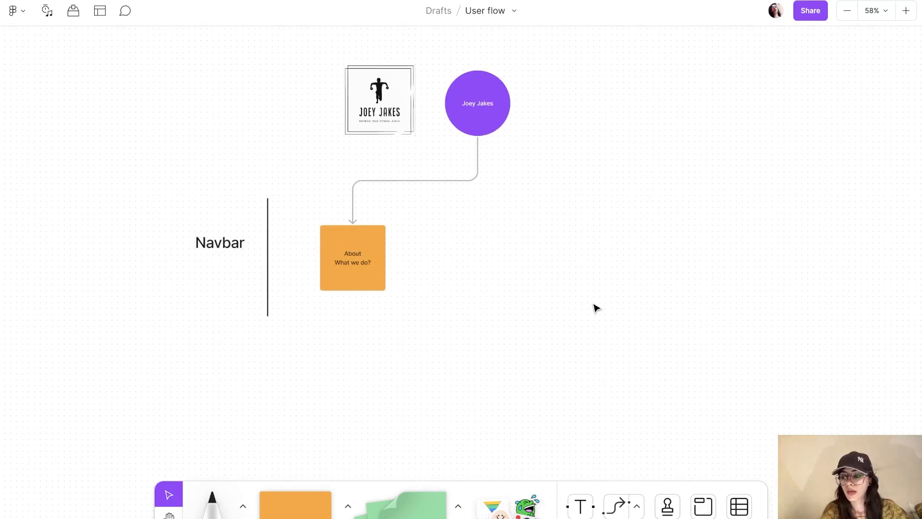
# Step: Duplicate the About sticky to its right and relabel the copy 'Our programs'
pyautogui.click(362, 240)
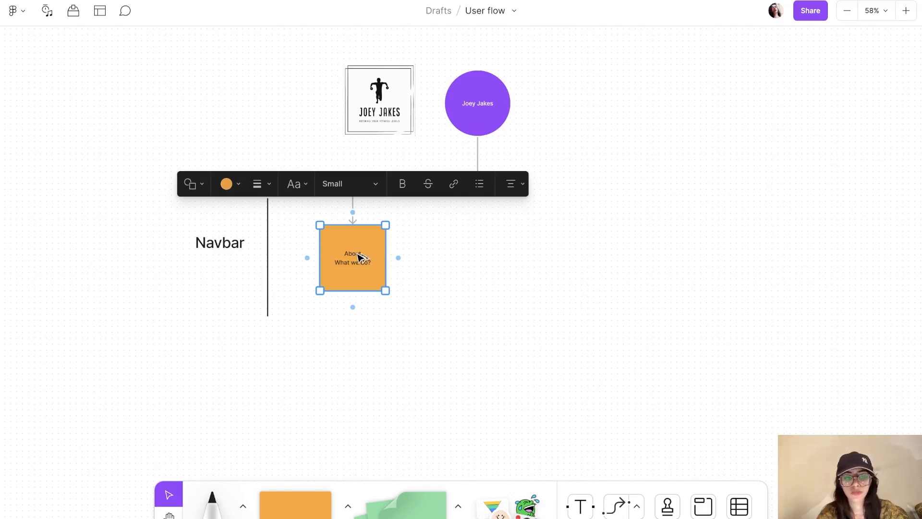
pyautogui.moveTo(358, 256); pyautogui.dragTo(481, 256)
pyautogui.doubleClick(481, 257)
pyautogui.press('BackSpace')
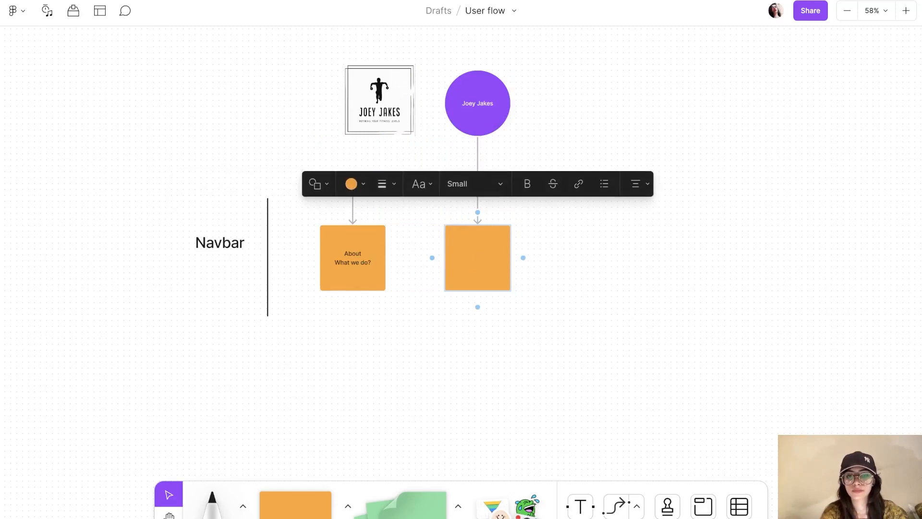
pyautogui.write('Our programs')
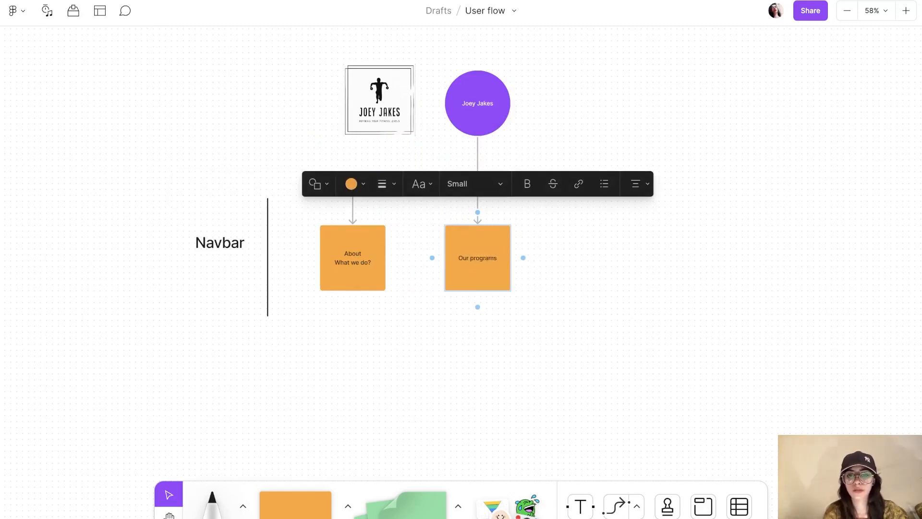
pyautogui.click(540, 264)
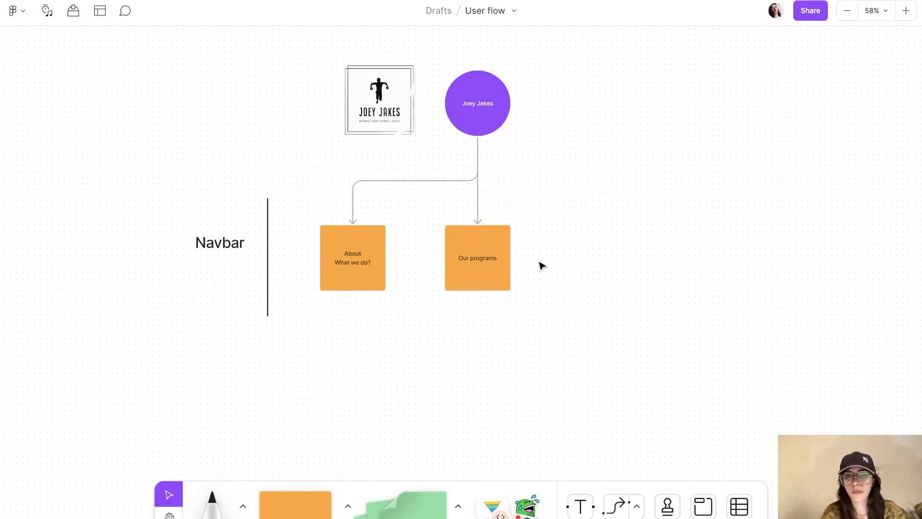
pyautogui.hscroll(3, 529, 264)
# Step: Duplicate the Our programs note further right and relabel it 'Contact page'
pyautogui.click(350, 260)
pyautogui.click(510, 257)
pyautogui.click(349, 255)
pyautogui.moveTo(349, 255); pyautogui.dragTo(497, 255)
pyautogui.doubleClick(497, 254)
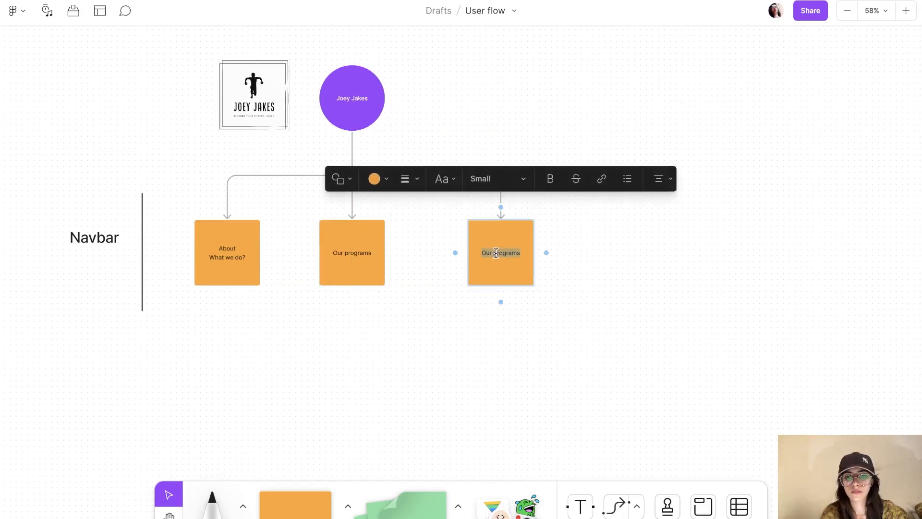
pyautogui.press('BackSpace')
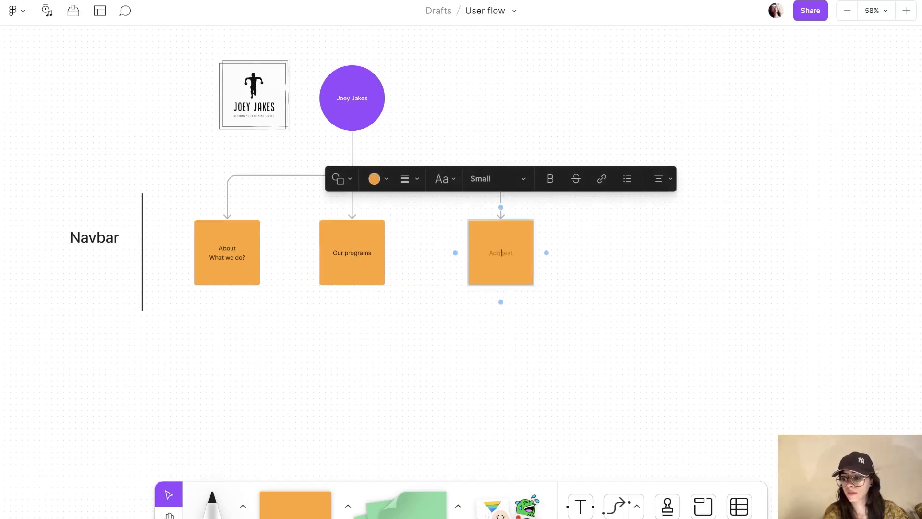
pyautogui.write('contact page')
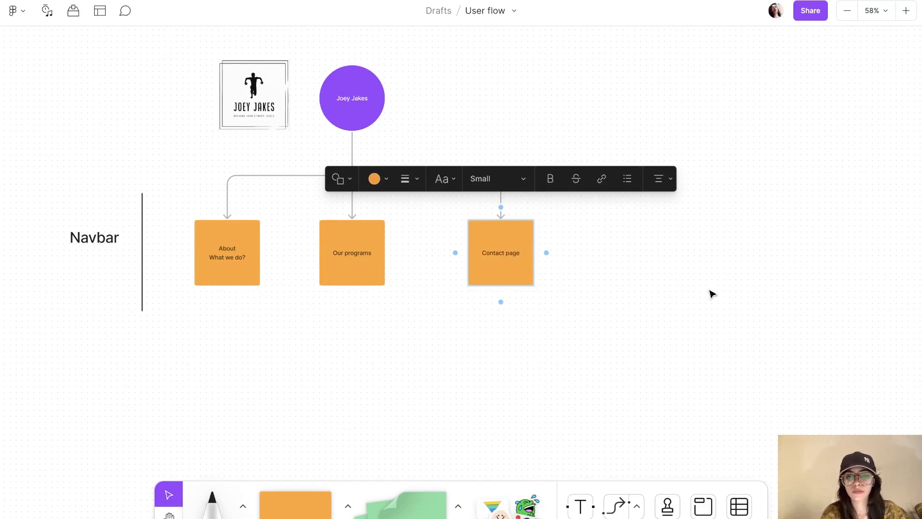
pyautogui.click(713, 294)
pyautogui.hscroll(3, 713, 294)
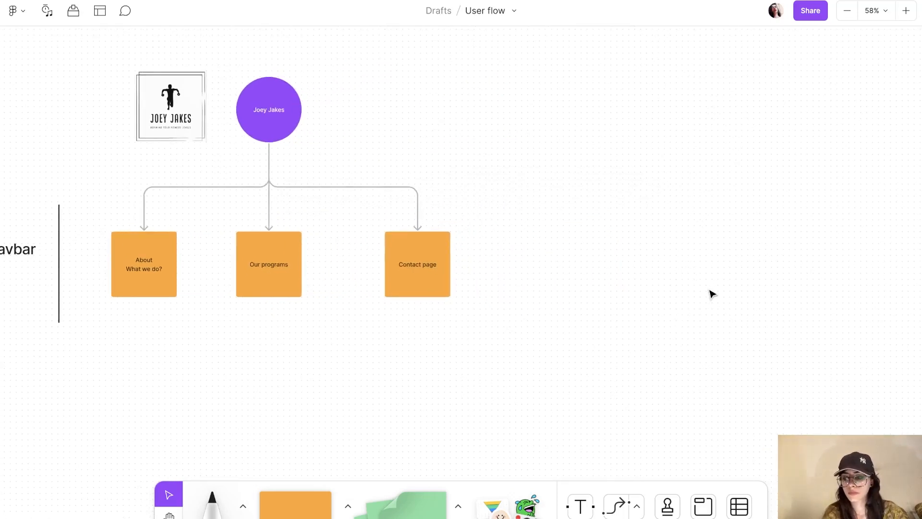
# Step: Add a copy right of Contact page labelled 'Sign up/Signin' with 'CTA' on a second line
pyautogui.moveTo(428, 262); pyautogui.dragTo(564, 268)
pyautogui.doubleClick(560, 265)
pyautogui.write('S')
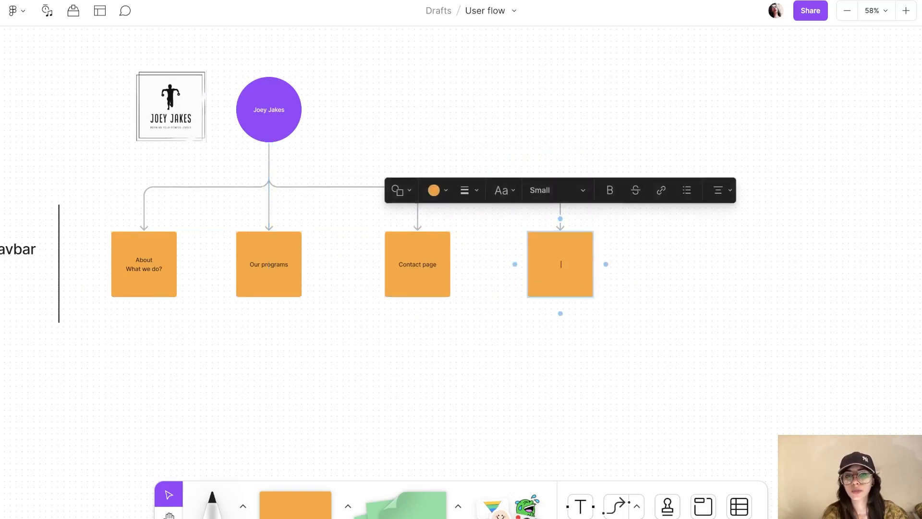
pyautogui.write('ign u')
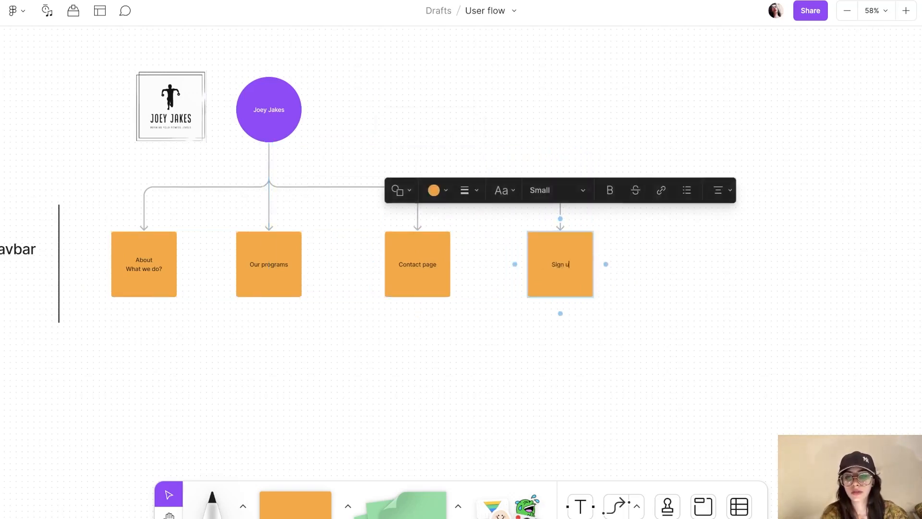
pyautogui.write('p/Signin')
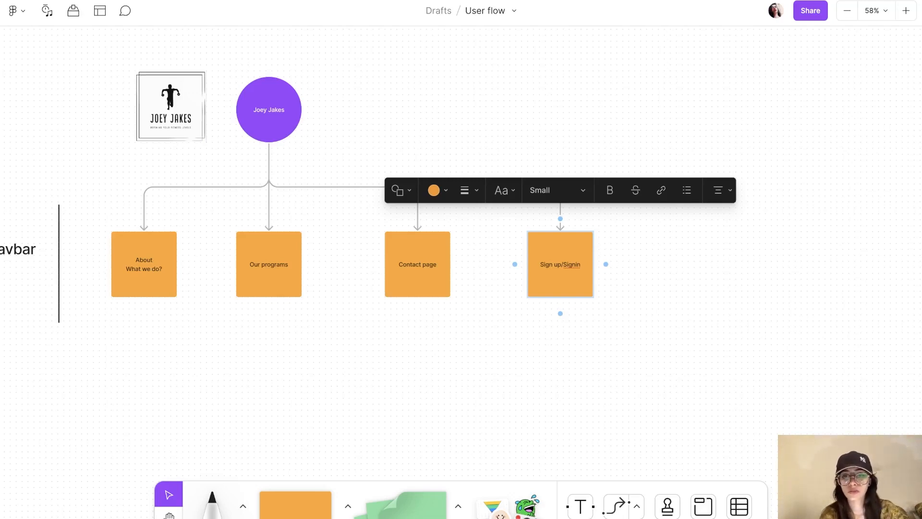
pyautogui.press('Return')
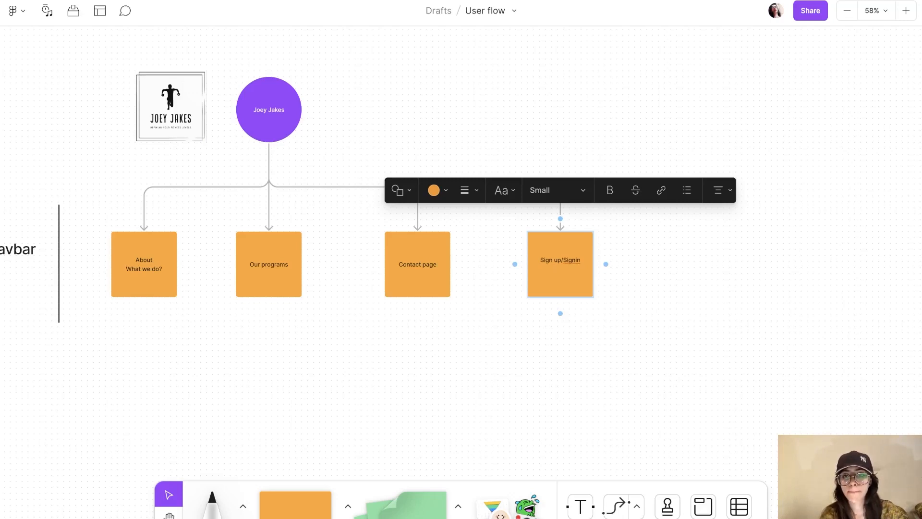
pyautogui.write('CTA')
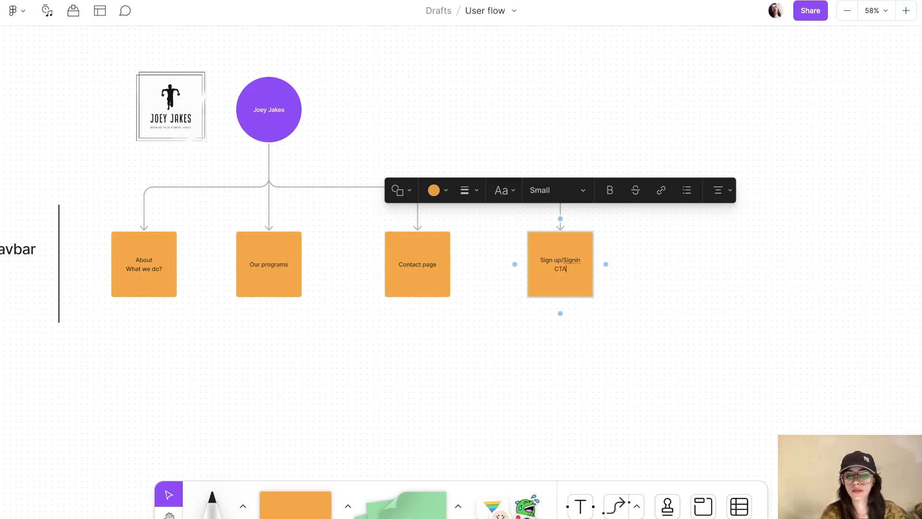
# Step: Make the Sign up/Signin CTA note green
pyautogui.press('Escape')
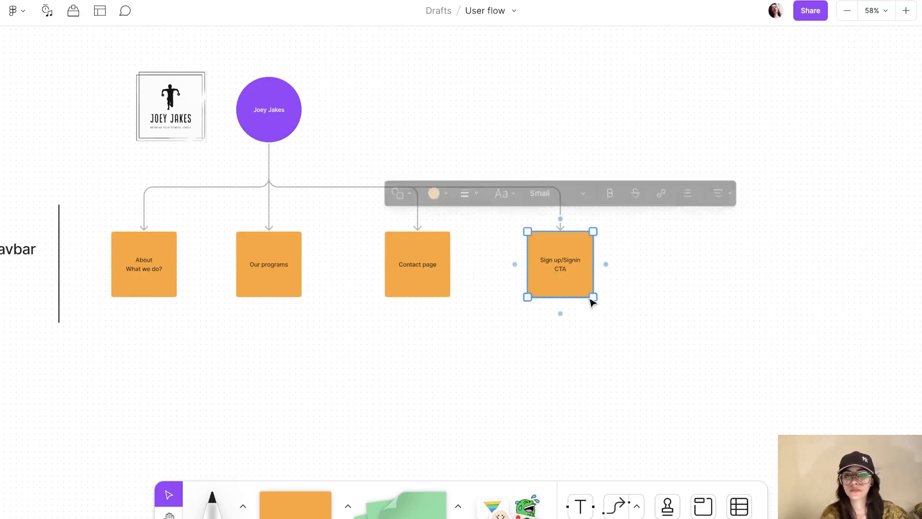
pyautogui.click(446, 191)
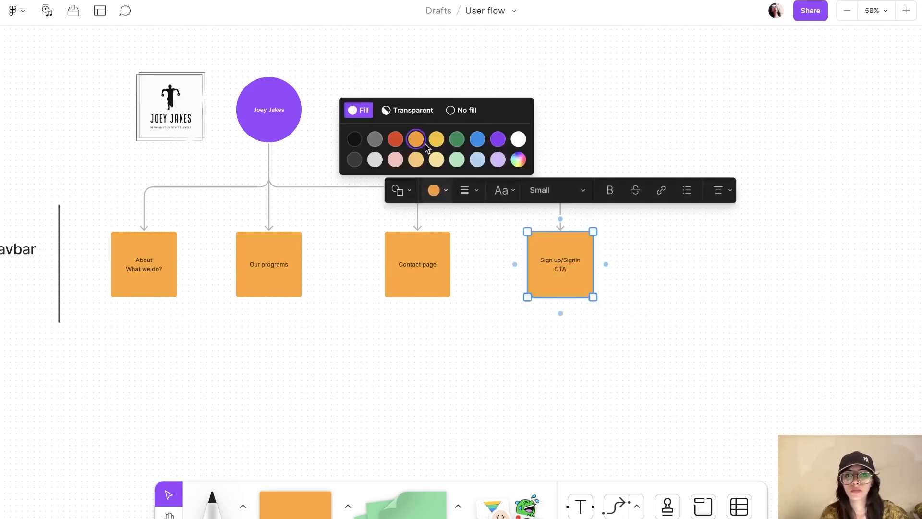
pyautogui.click(457, 139)
pyautogui.click(715, 310)
pyautogui.hscroll(5, 716, 309)
# Step: Duplicate the green note to the right and label the copy 'Book Consultation'
pyautogui.click(396, 281)
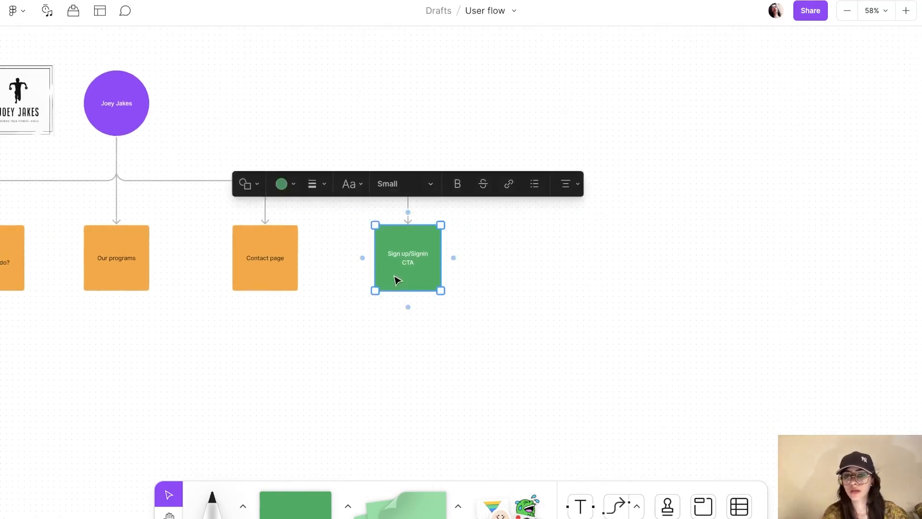
pyautogui.click(589, 290)
pyautogui.click(409, 267)
pyautogui.moveTo(409, 278); pyautogui.dragTo(542, 274)
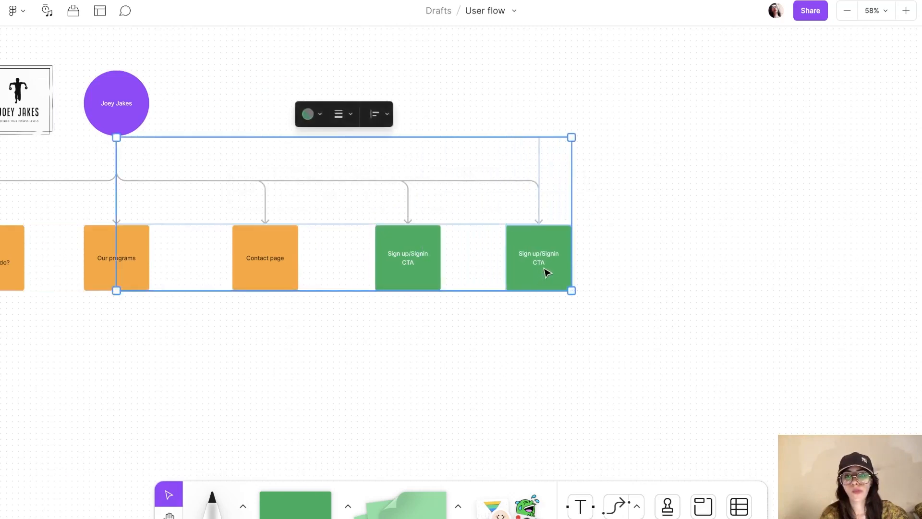
pyautogui.doubleClick(548, 273)
pyautogui.write('Book Consultation')
pyautogui.click(696, 336)
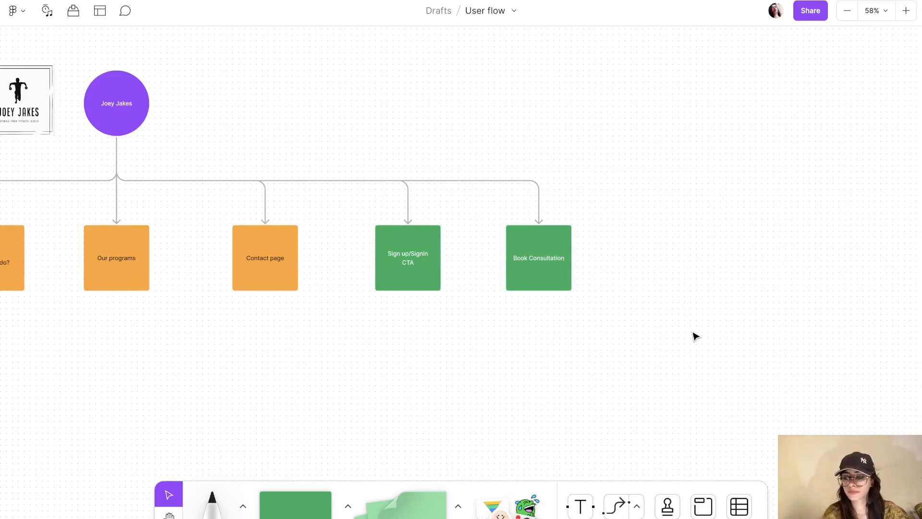
pyautogui.hscroll(4, 692, 332)
# Step: Duplicate the Book Consultation note with Ctrl+D and make the middle one yellow
pyautogui.click(466, 263)
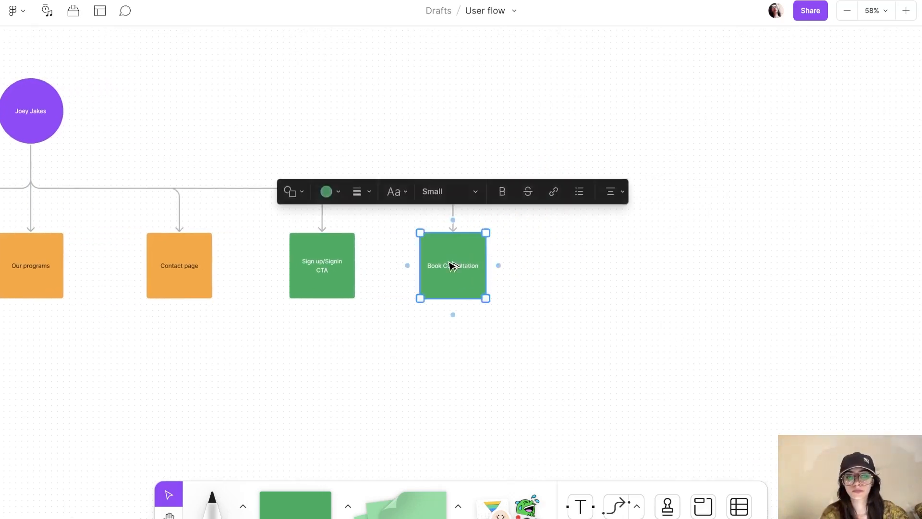
pyautogui.hotkey('ctrl', 'd')
pyautogui.click(480, 263)
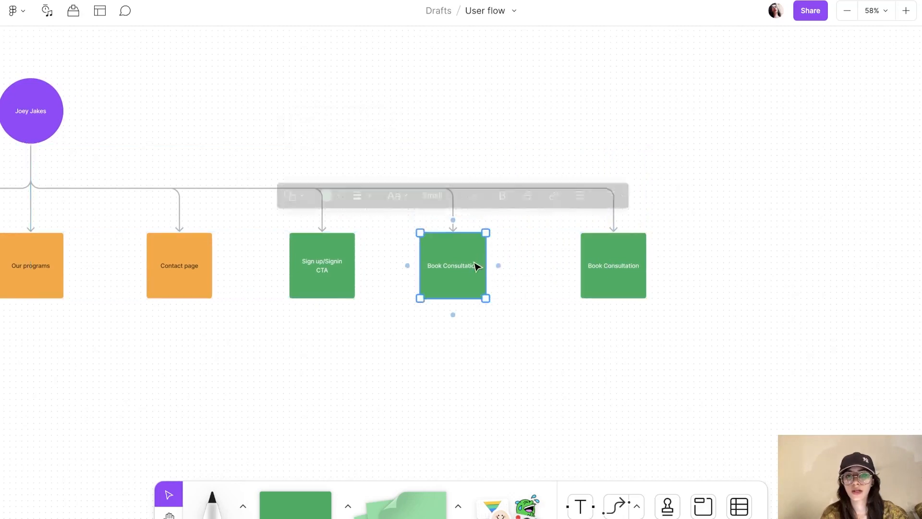
pyautogui.click(336, 193)
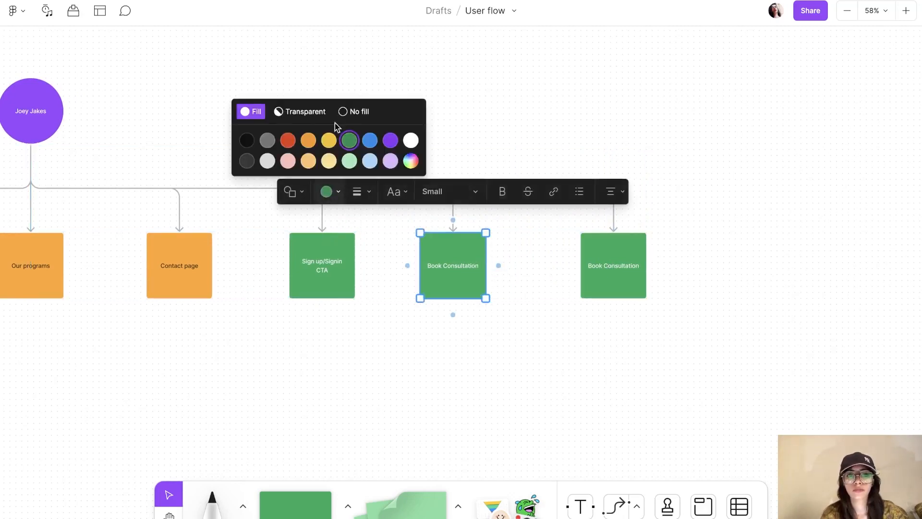
pyautogui.click(329, 140)
# Step: Make the right Book Consultation copy yellow and relabel it 'Profile Icon'
pyautogui.click(603, 258)
pyautogui.click(498, 196)
pyautogui.click(482, 138)
pyautogui.doubleClick(612, 263)
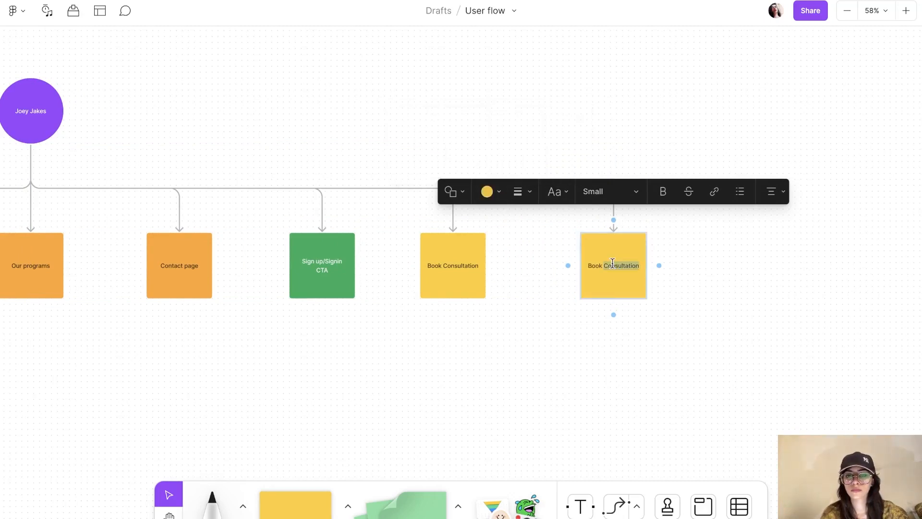
pyautogui.press('BackSpace')
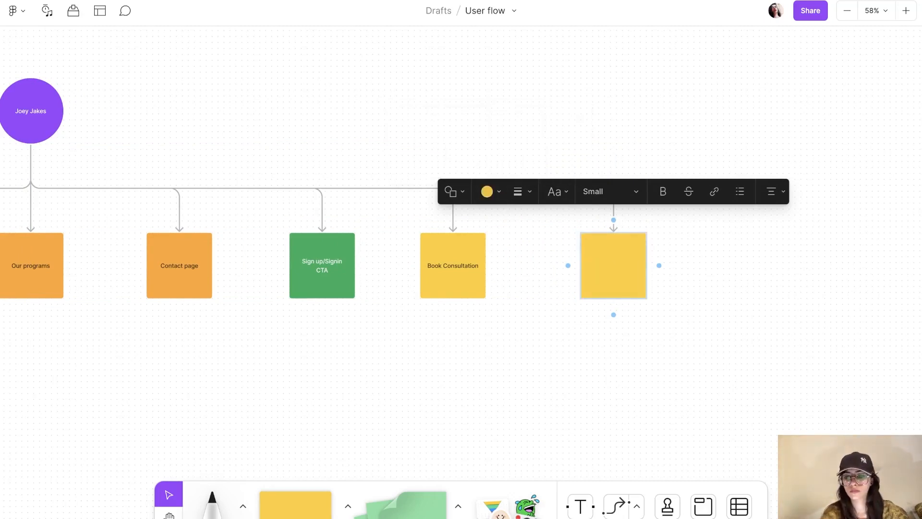
pyautogui.write('Profile Icon')
pyautogui.click(705, 376)
# Step: Add a new light peach sticky linked below the About / What we do? note
pyautogui.hscroll(-5, 704, 378)
pyautogui.scroll(-3, 705, 379)
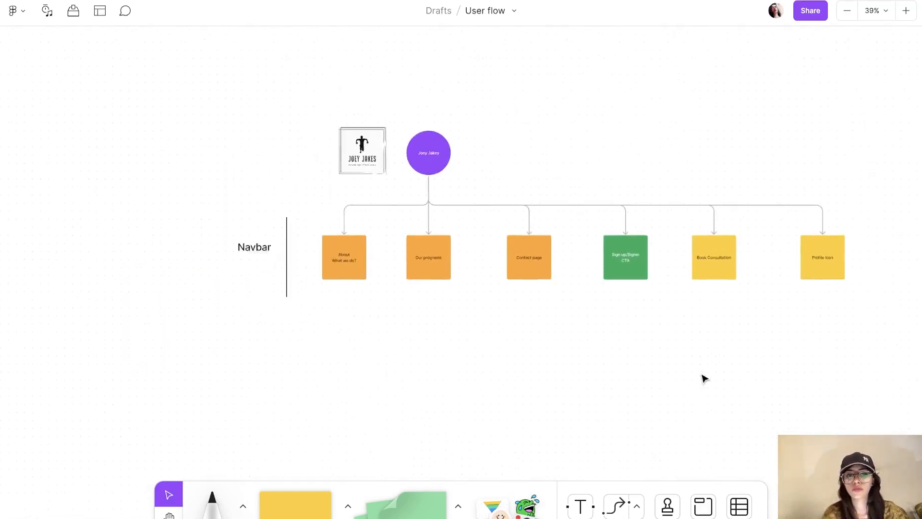
pyautogui.scroll(-1, 705, 378)
pyautogui.hotkey('ctrl', '0')
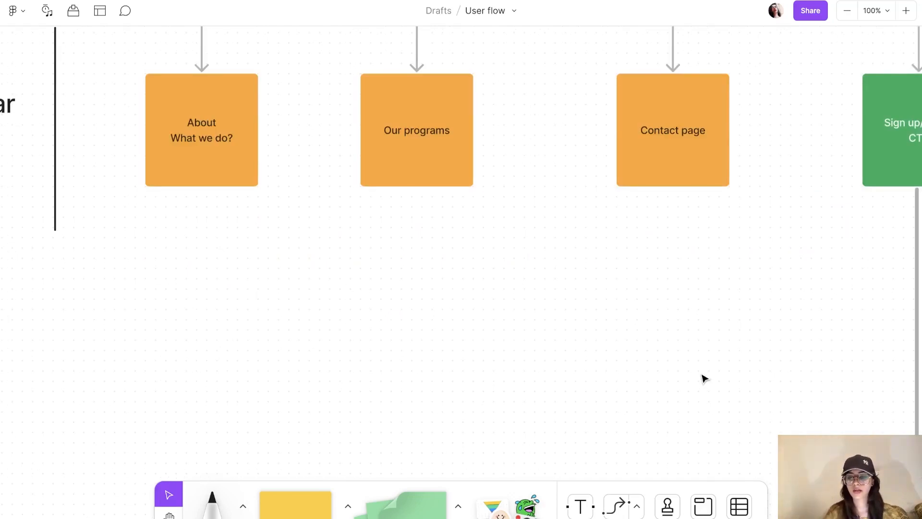
pyautogui.press('-')
pyautogui.hscroll(2, 705, 378)
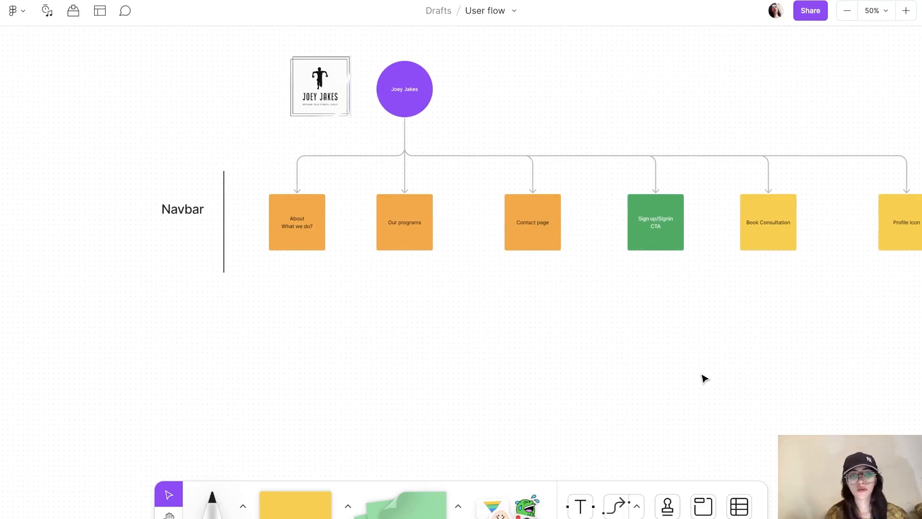
pyautogui.hotkey('shift', '0')
pyautogui.hscroll(-3, 706, 378)
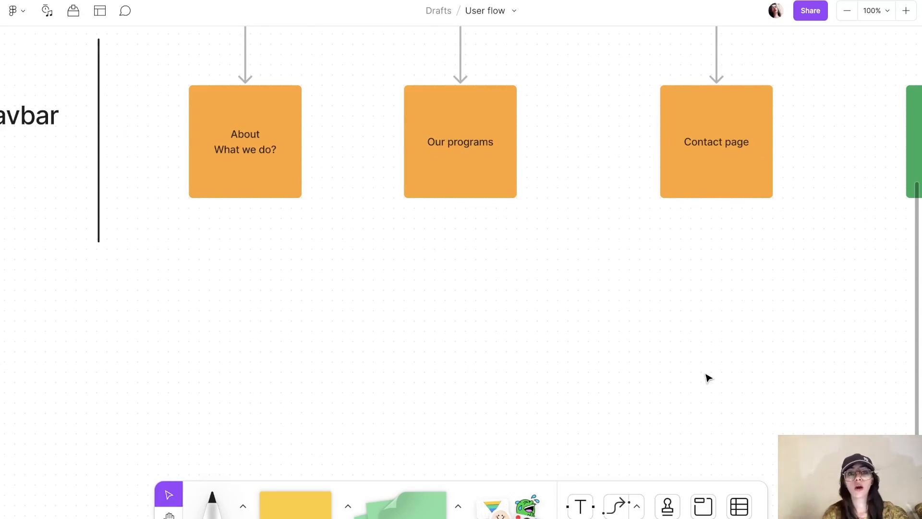
pyautogui.scroll(-3, 706, 379)
pyautogui.click(417, 252)
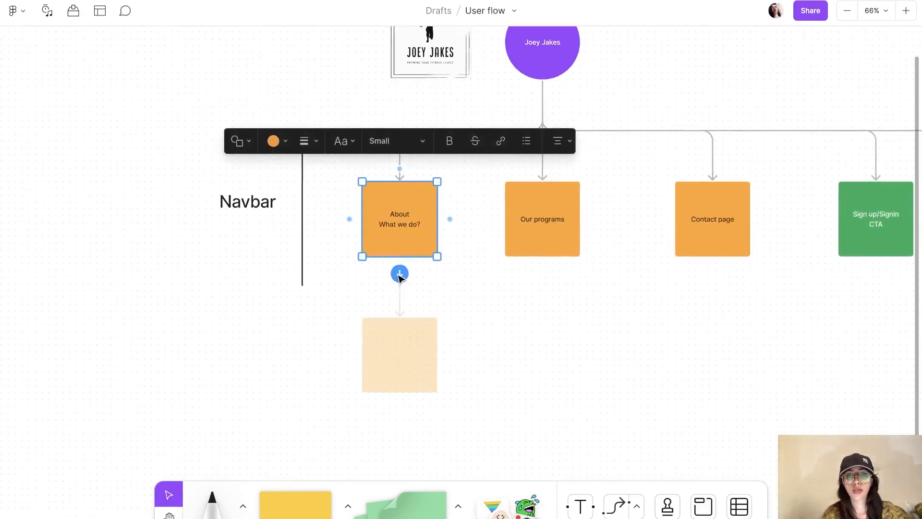
pyautogui.click(399, 274)
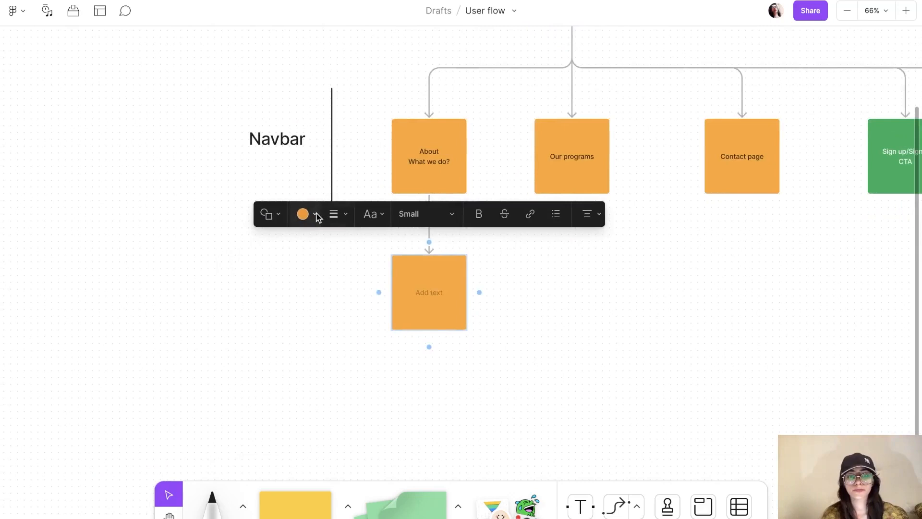
pyautogui.click(317, 215)
pyautogui.click(283, 186)
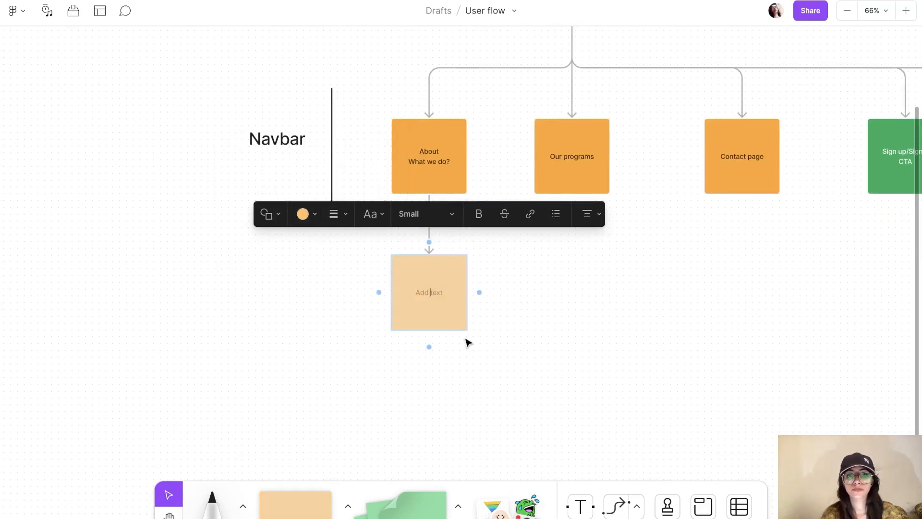
# Step: Label the new sticky 'Hero Section' with 'With video background' on a second line
pyautogui.click(426, 288)
pyautogui.write('H')
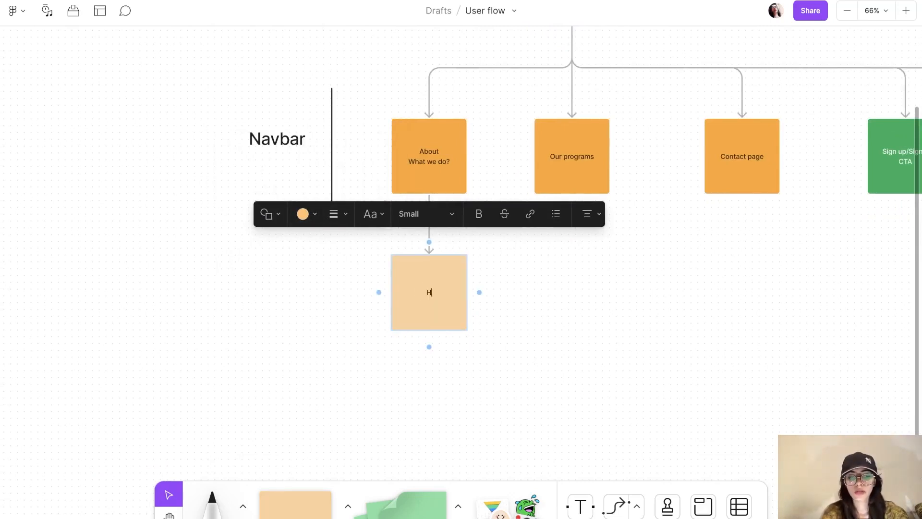
pyautogui.write('ero Section')
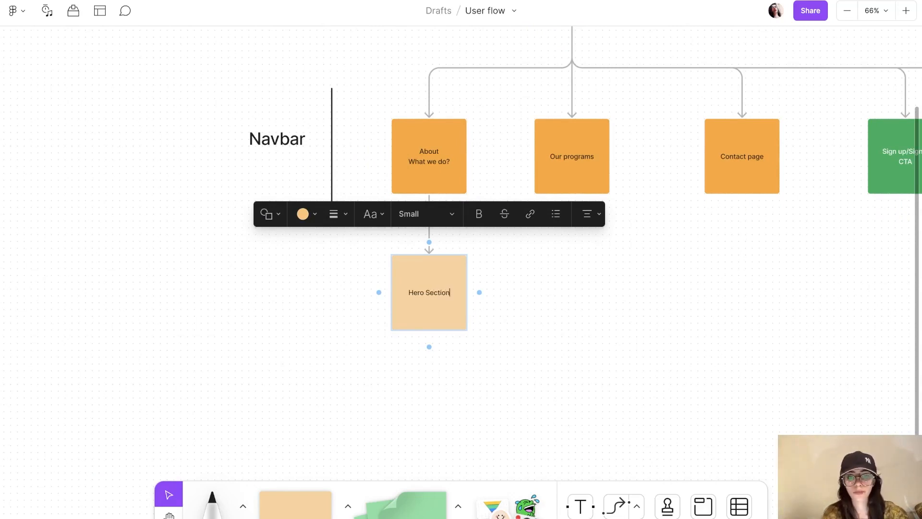
pyautogui.press('Return')
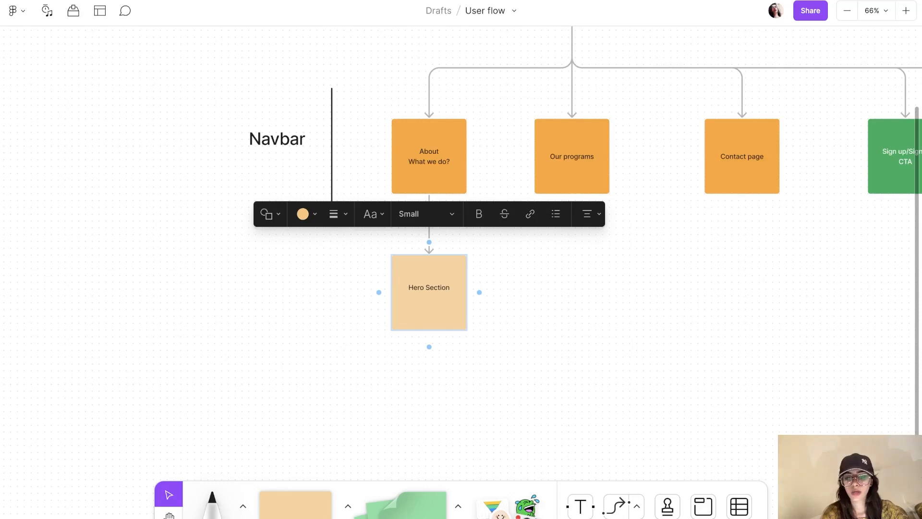
pyautogui.write('ith')
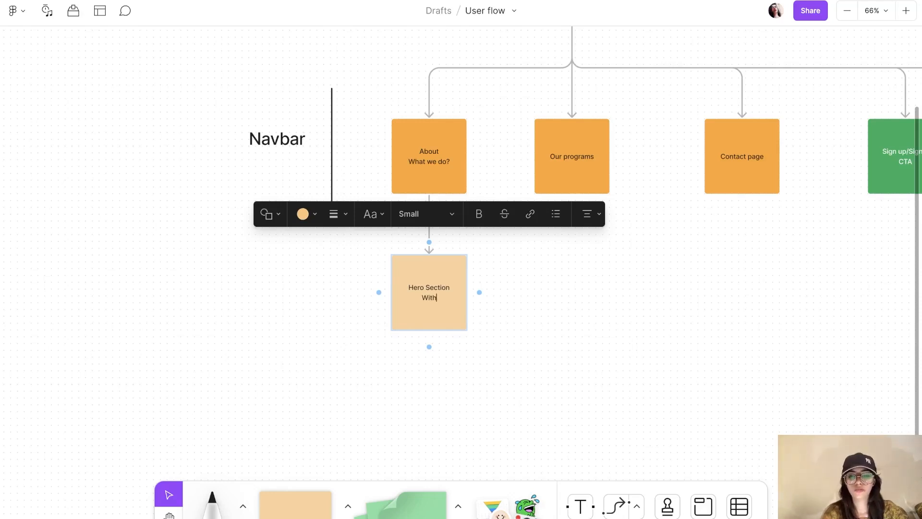
pyautogui.write(' video background')
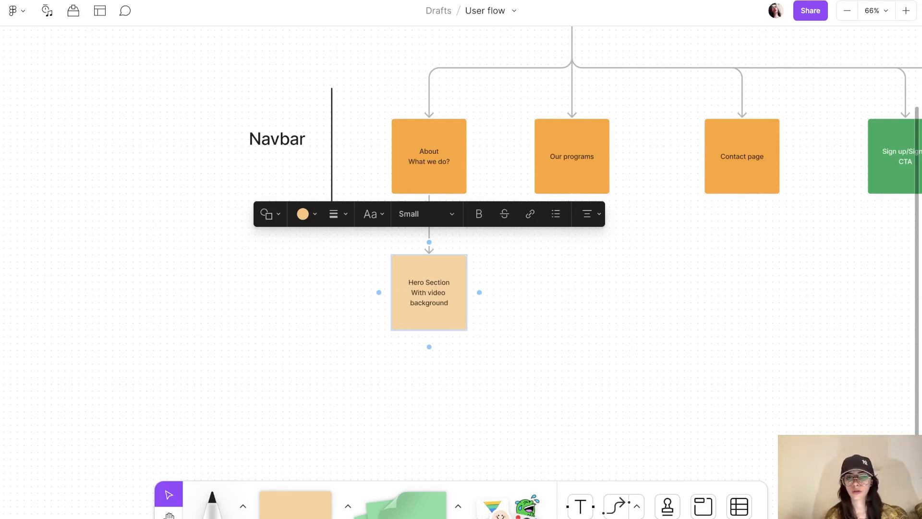
pyautogui.click(551, 310)
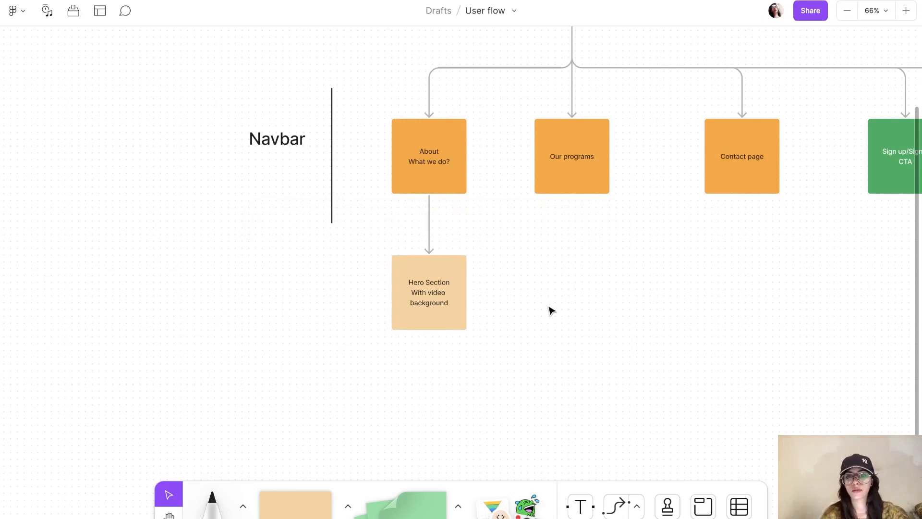
pyautogui.scroll(-3, 552, 310)
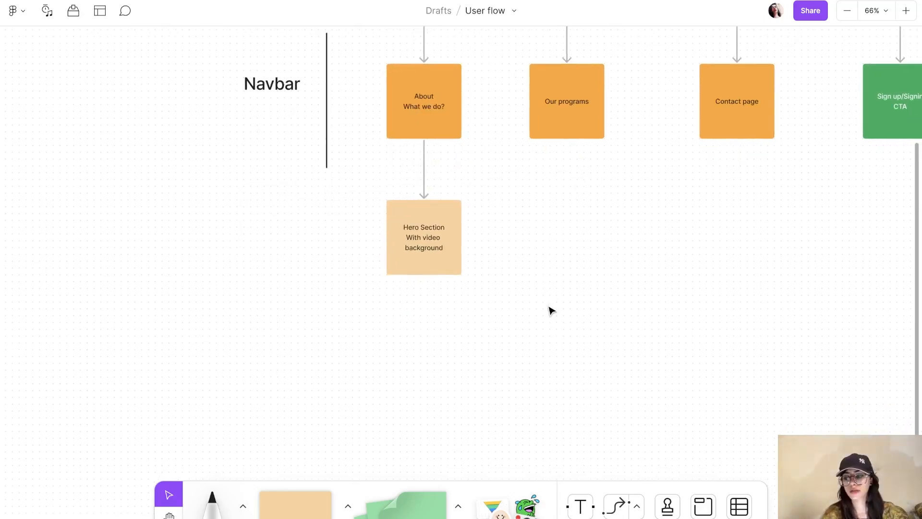
pyautogui.click(438, 267)
# Step: Chain connected stickies 'About us and our programs' and 'Subscription plans' below Hero Section
pyautogui.click(424, 290)
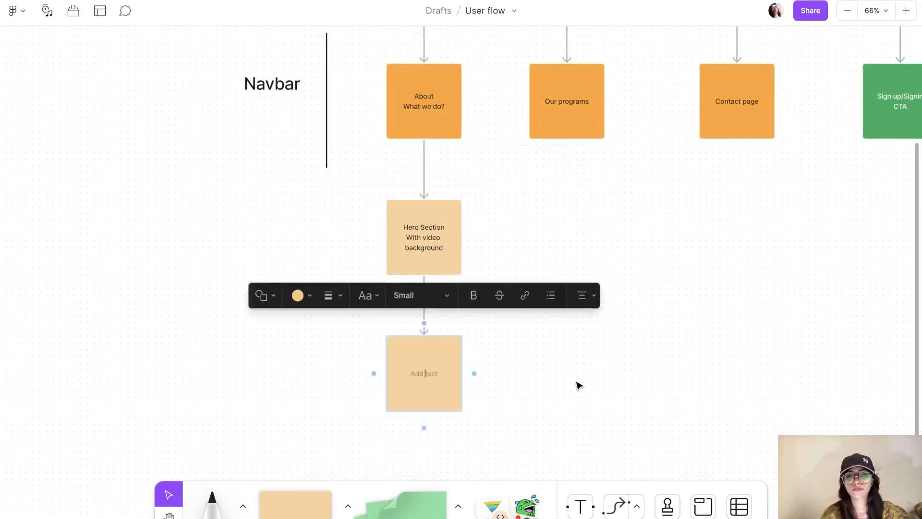
pyautogui.write('About u')
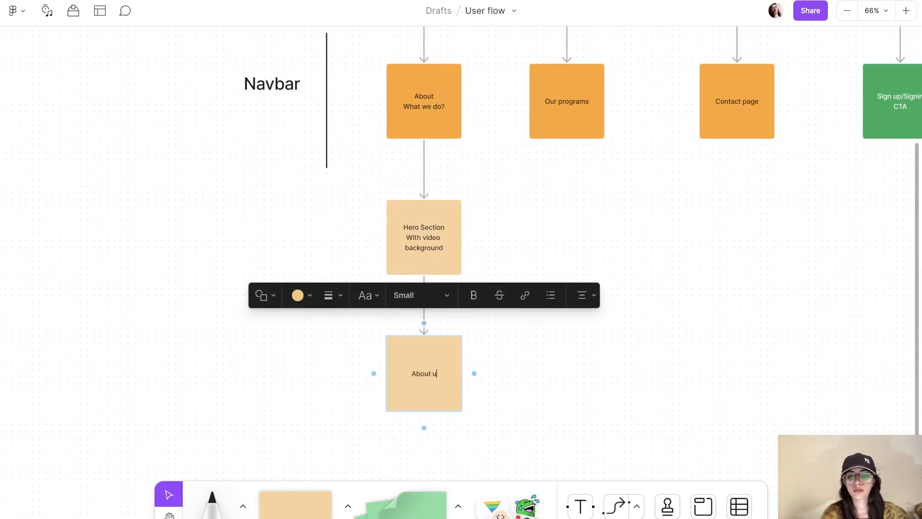
pyautogui.write('s and ')
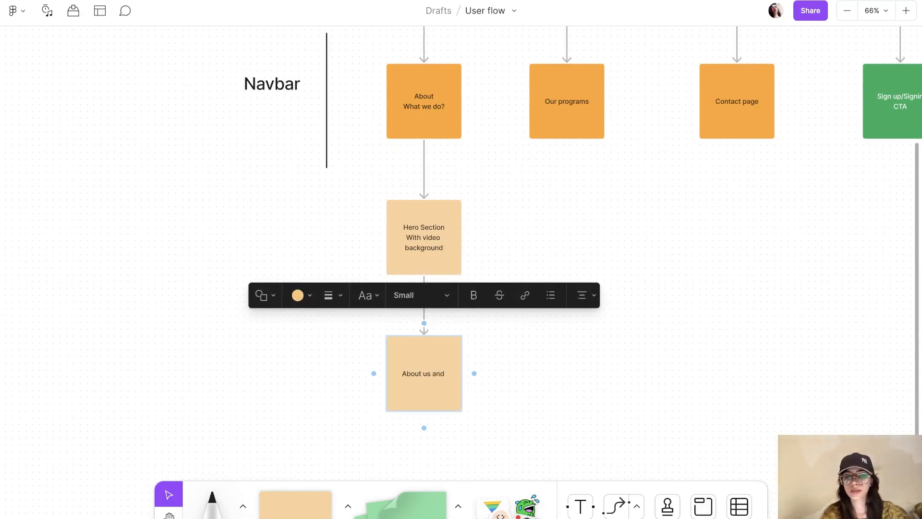
pyautogui.write('our')
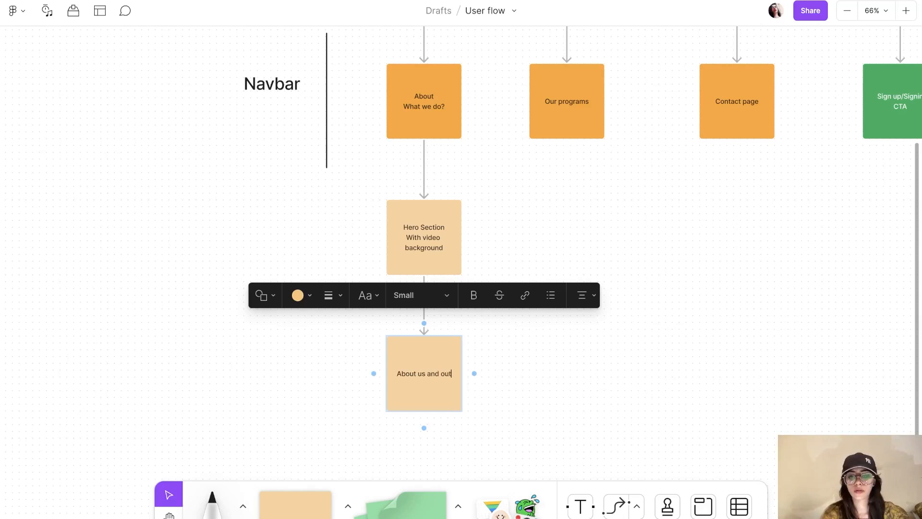
pyautogui.write(' p')
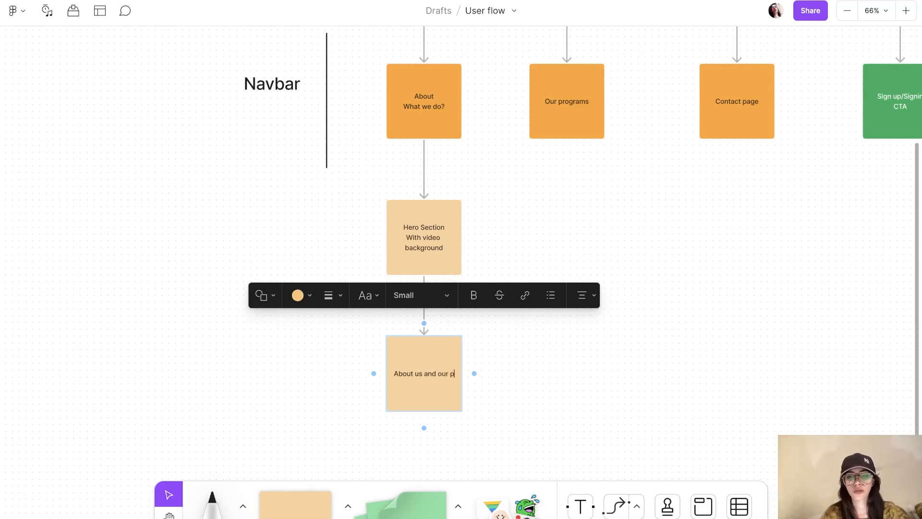
pyautogui.write('rograms')
pyautogui.click(710, 389)
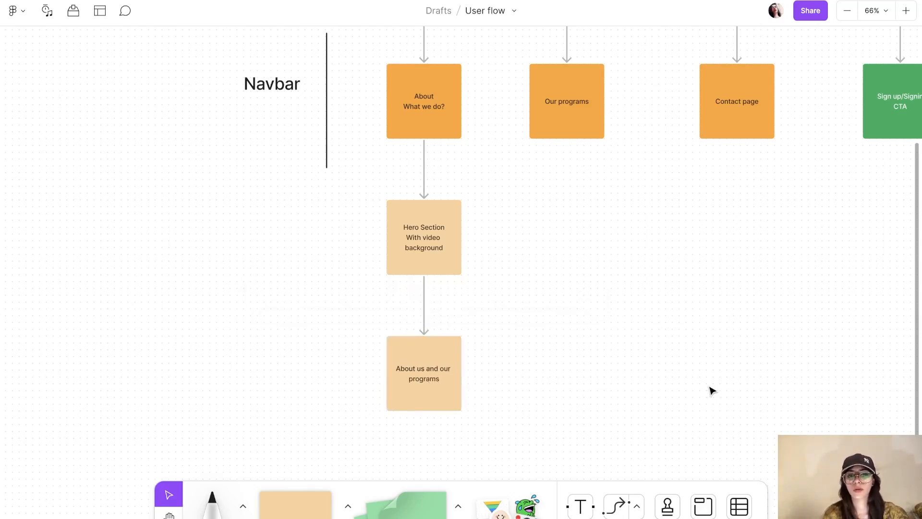
pyautogui.scroll(-3, 713, 390)
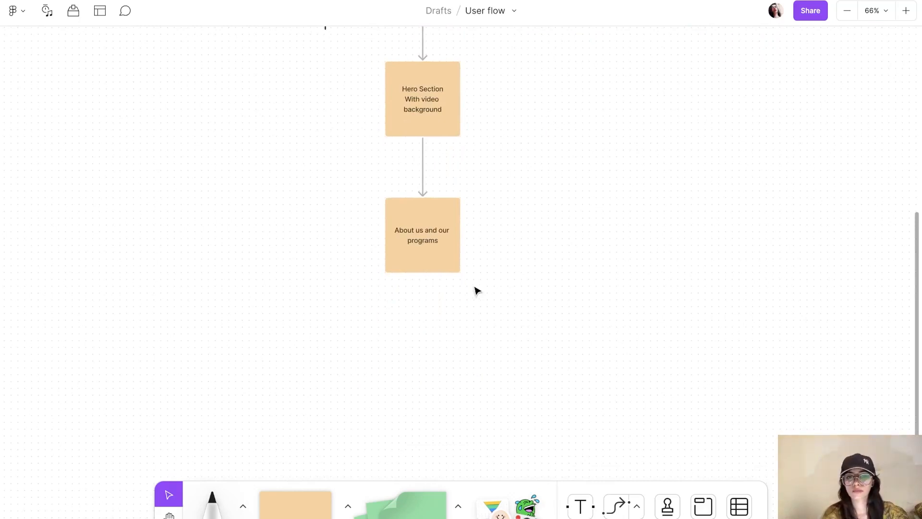
pyautogui.click(432, 265)
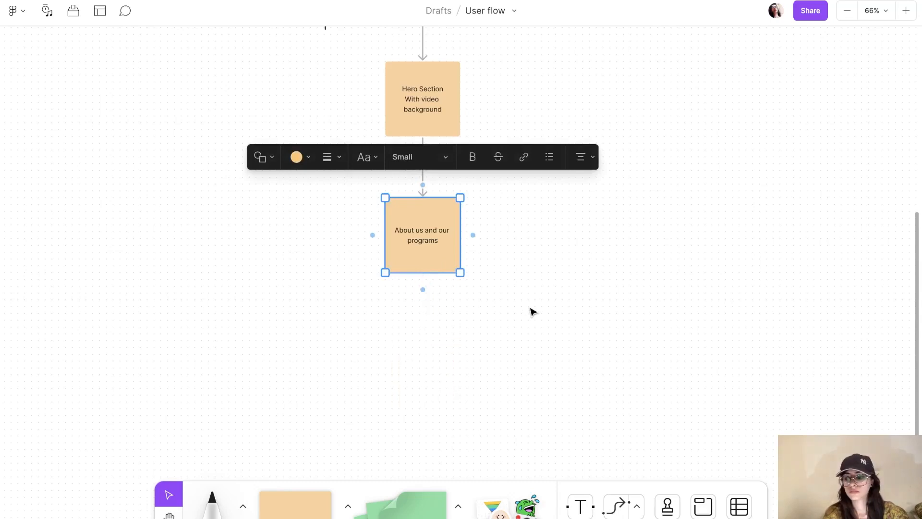
pyautogui.click(425, 291)
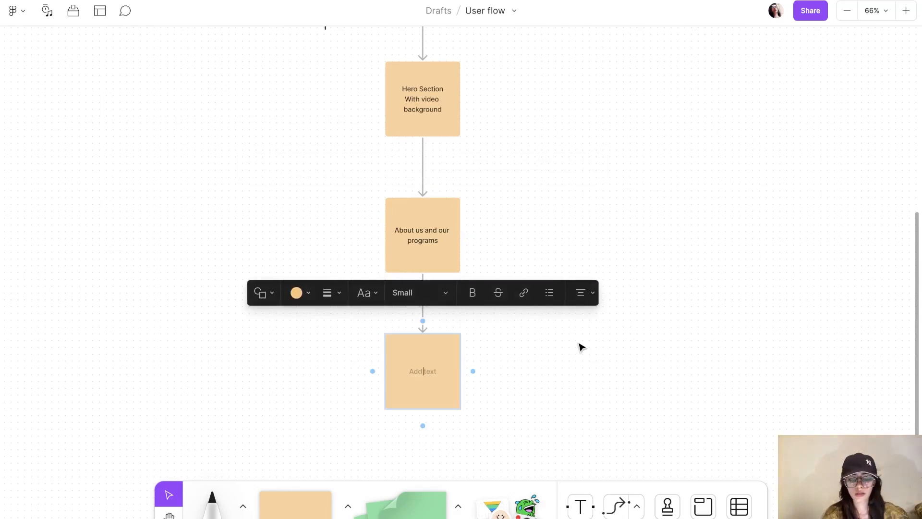
pyautogui.write('Subscription plans')
pyautogui.click(687, 360)
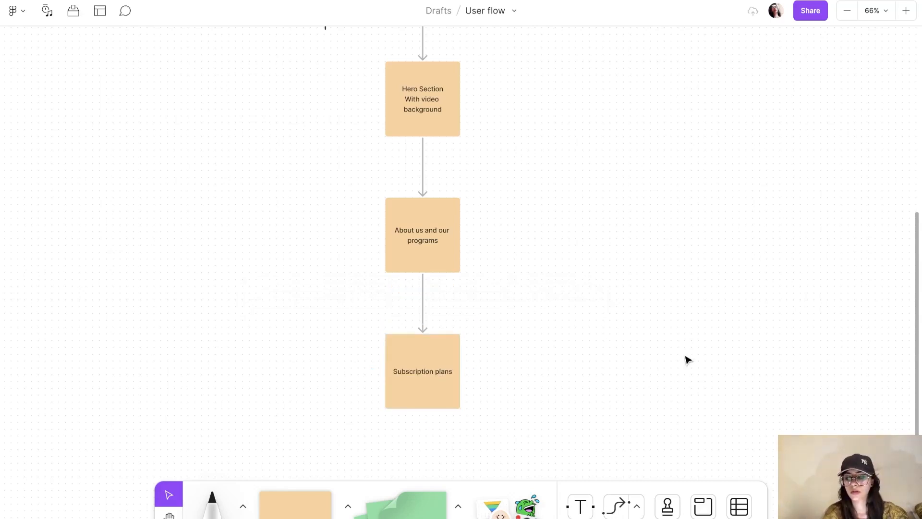
pyautogui.scroll(-4, 677, 358)
# Step: Continue the chain with connected stickies 'Contact us' and 'Footer'
pyautogui.click(426, 236)
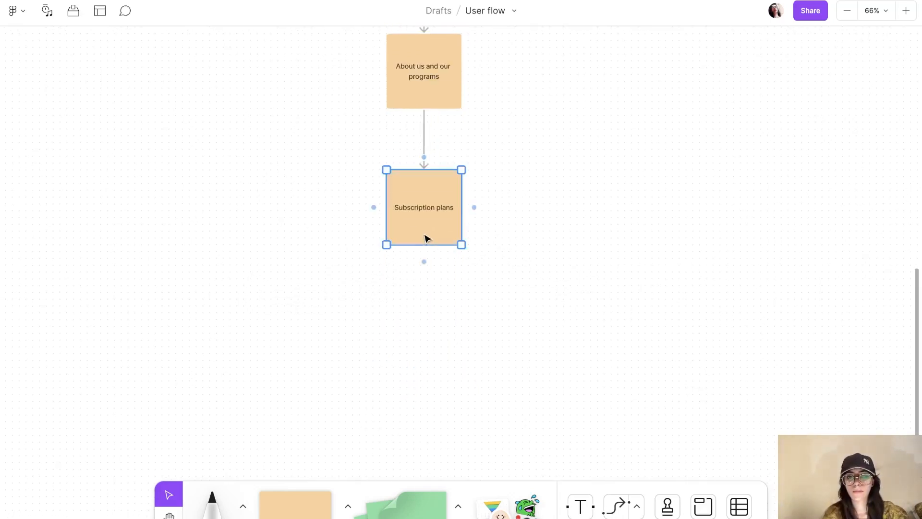
pyautogui.click(424, 260)
pyautogui.write('Contac')
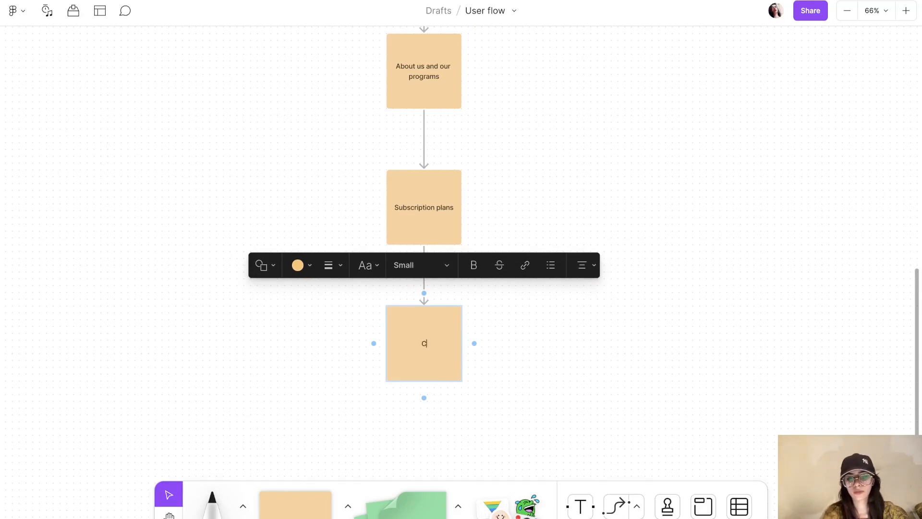
pyautogui.write('t us')
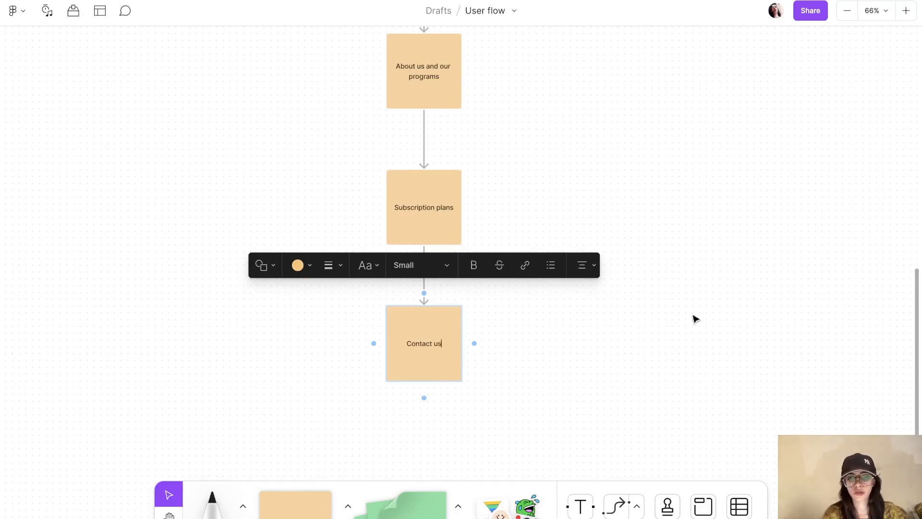
pyautogui.click(702, 326)
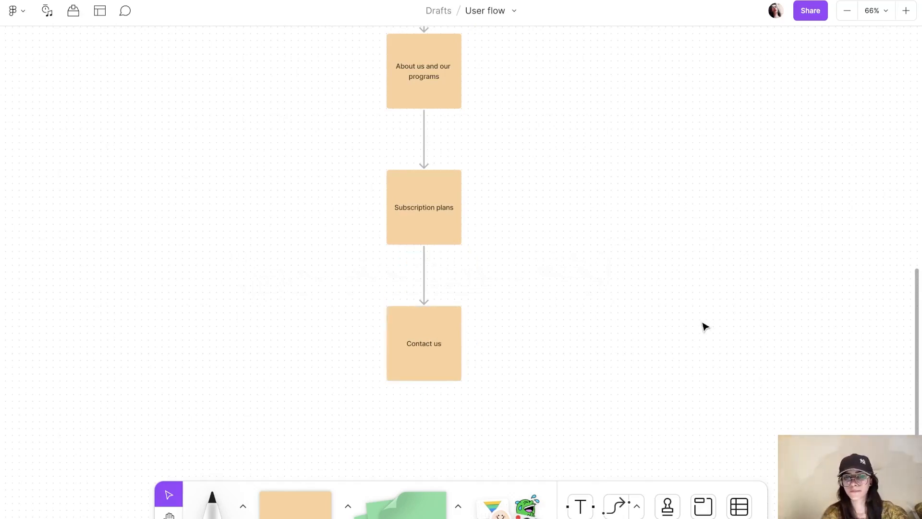
pyautogui.scroll(-3, 702, 325)
pyautogui.click(410, 193)
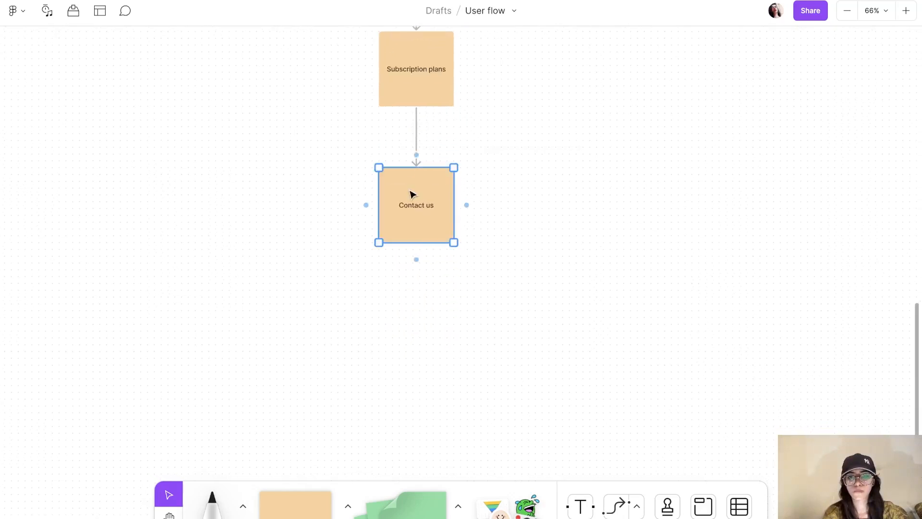
pyautogui.click(416, 260)
pyautogui.write('Foote')
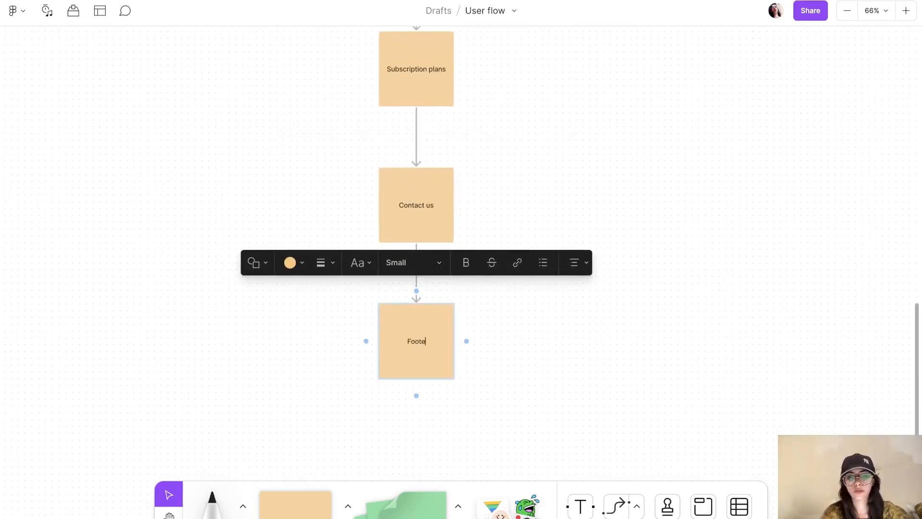
pyautogui.write('r')
pyautogui.click(654, 340)
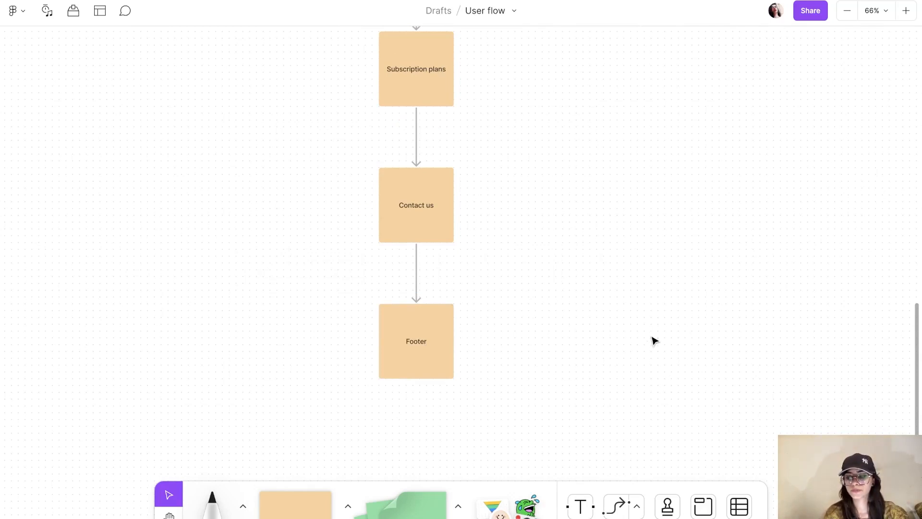
pyautogui.scroll(-3, 649, 342)
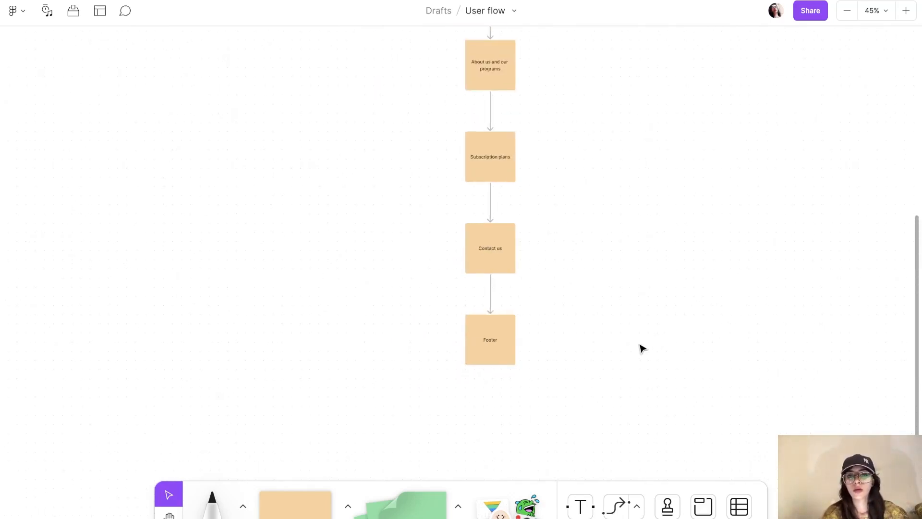
# Step: Zoom out over the sitemap and hang a blank connected sticky under Our programs
pyautogui.scroll(4, 642, 347)
pyautogui.scroll(-3, 640, 346)
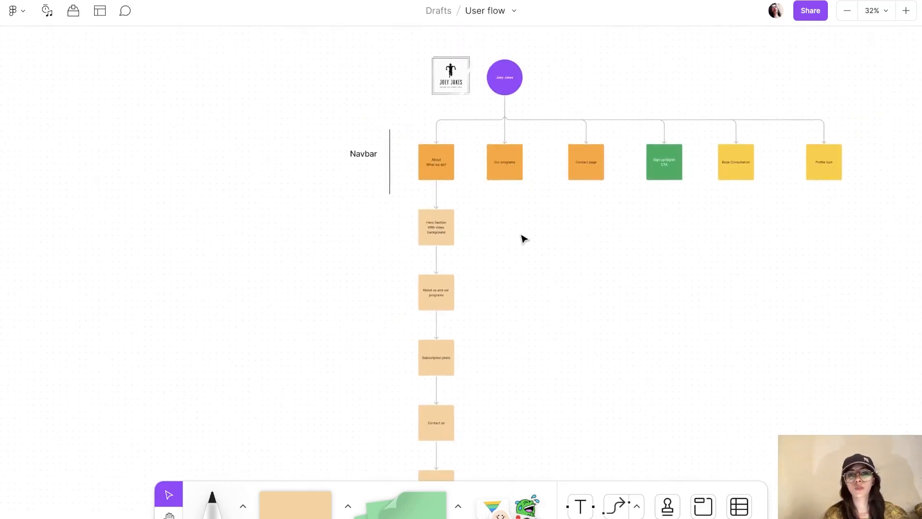
pyautogui.scroll(1, 522, 236)
pyautogui.scroll(2, 524, 238)
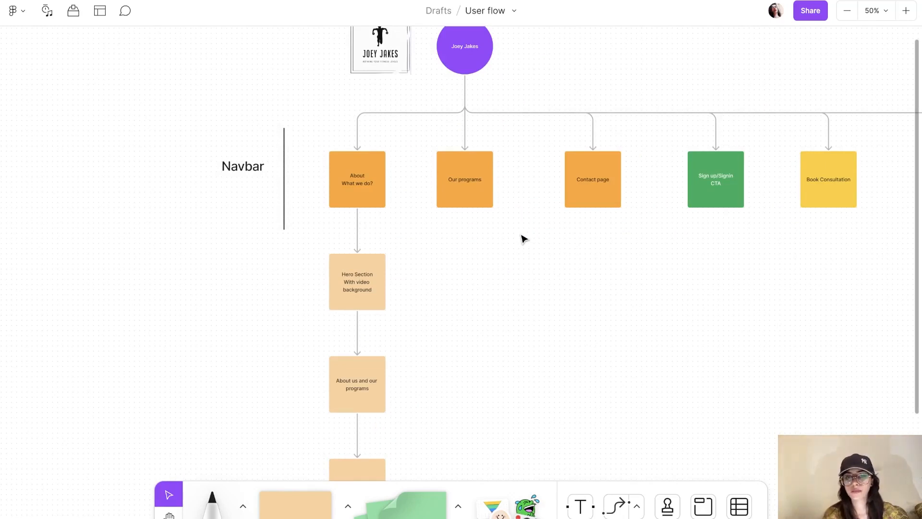
pyautogui.click(475, 206)
pyautogui.click(466, 221)
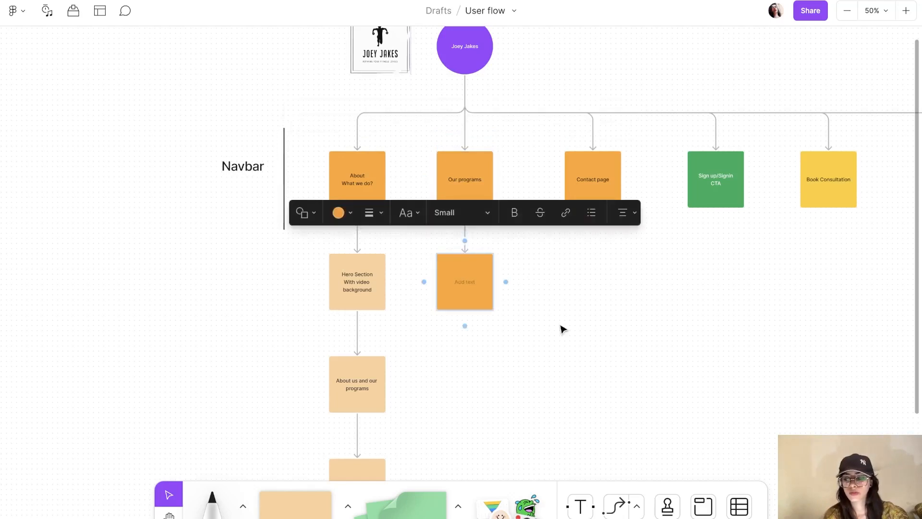
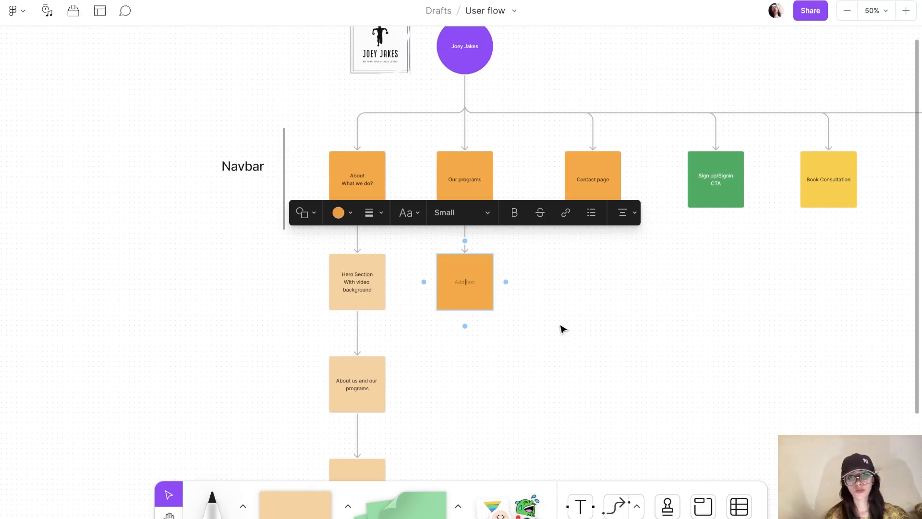
# Step: Label the orange sticky under Our programs 'Review page on the programs' and zoom in
pyautogui.write('Review page')
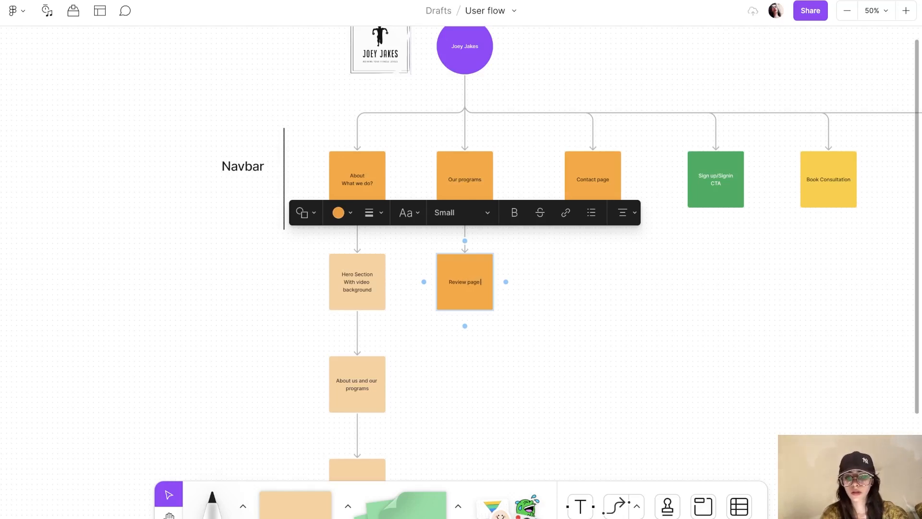
pyautogui.write(' on the')
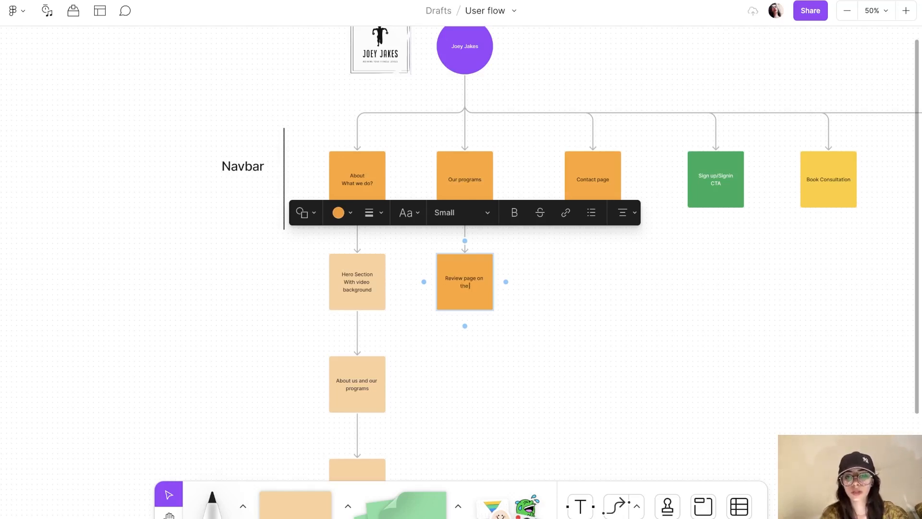
pyautogui.write(' programs')
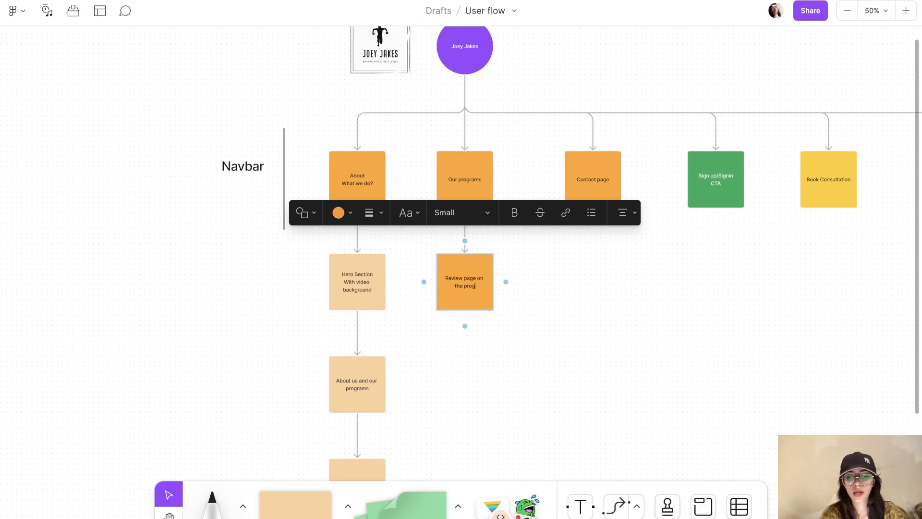
pyautogui.click(628, 373)
pyautogui.hscroll(1, 628, 374)
pyautogui.scroll(-1, 628, 373)
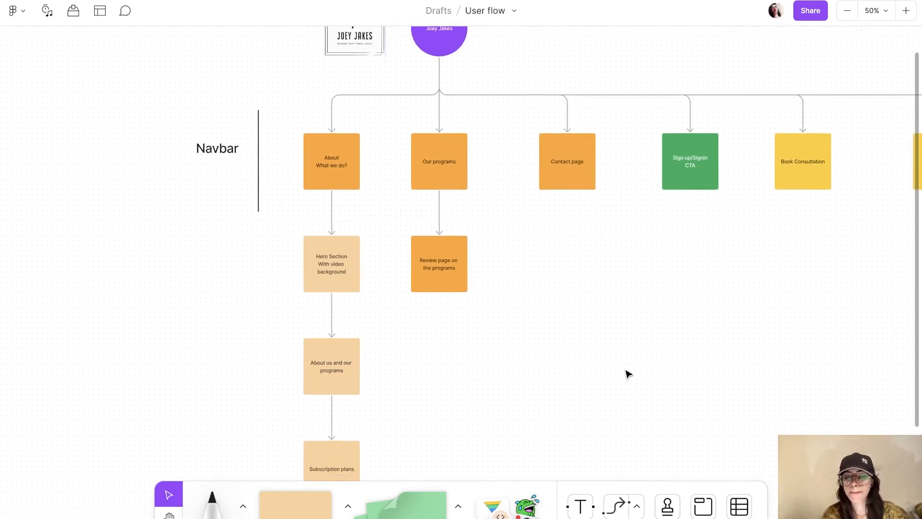
pyautogui.press('super+plus')
# Step: Place a green sticky below the Review page note reading 'Programs related videos'
pyautogui.click(408, 502)
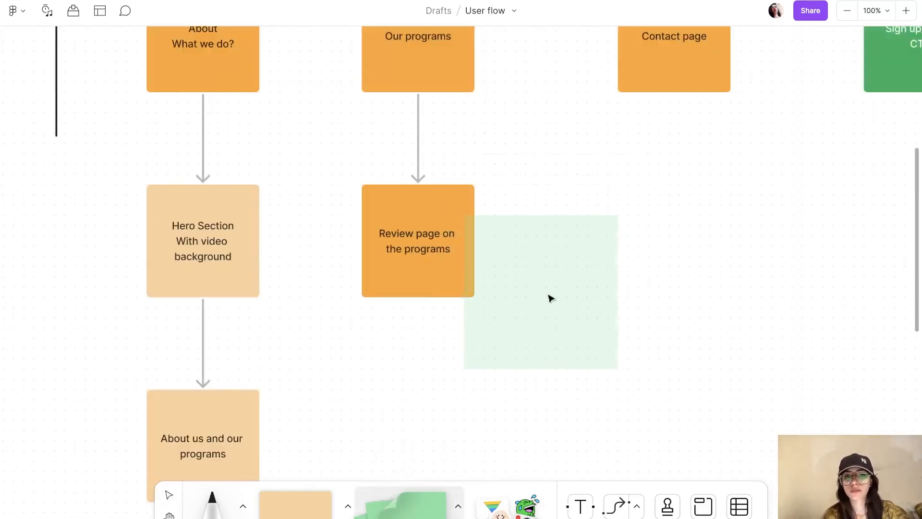
pyautogui.click(470, 393)
pyautogui.scroll(-3, 560, 344)
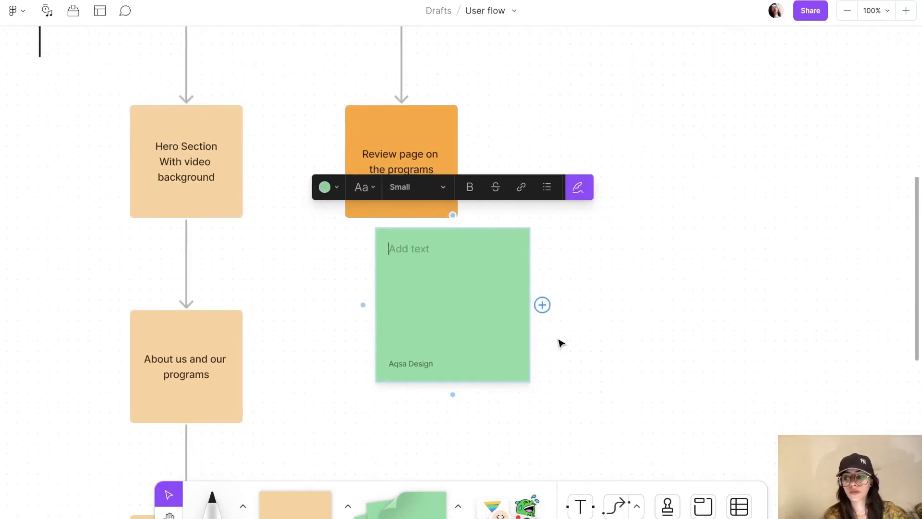
pyautogui.write('Prog')
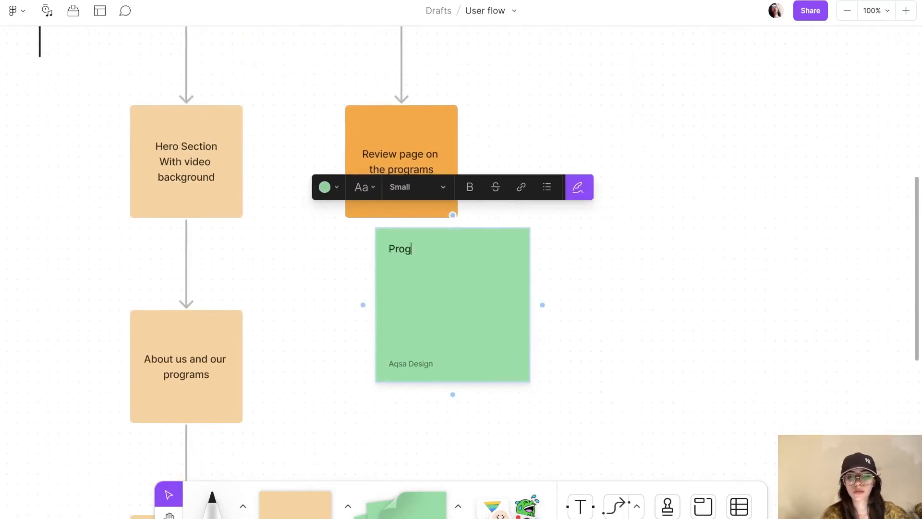
pyautogui.write('rams real')
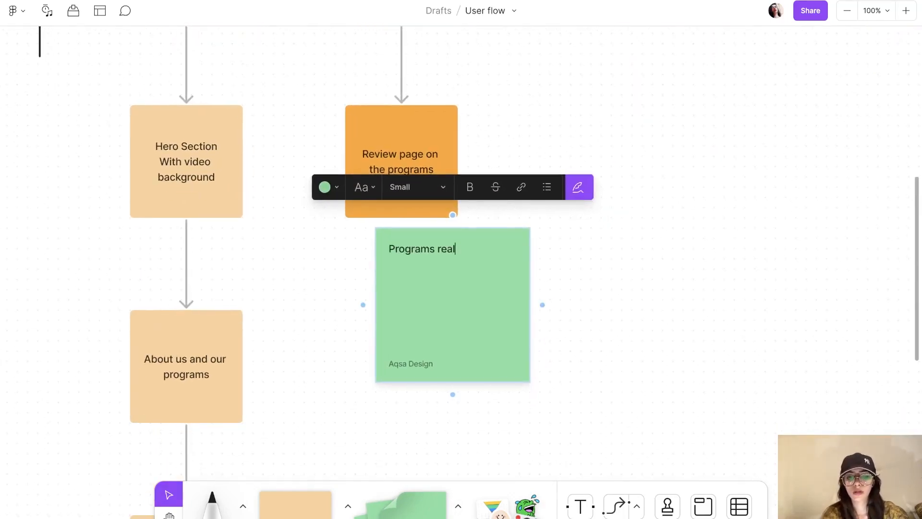
pyautogui.write('ted videos')
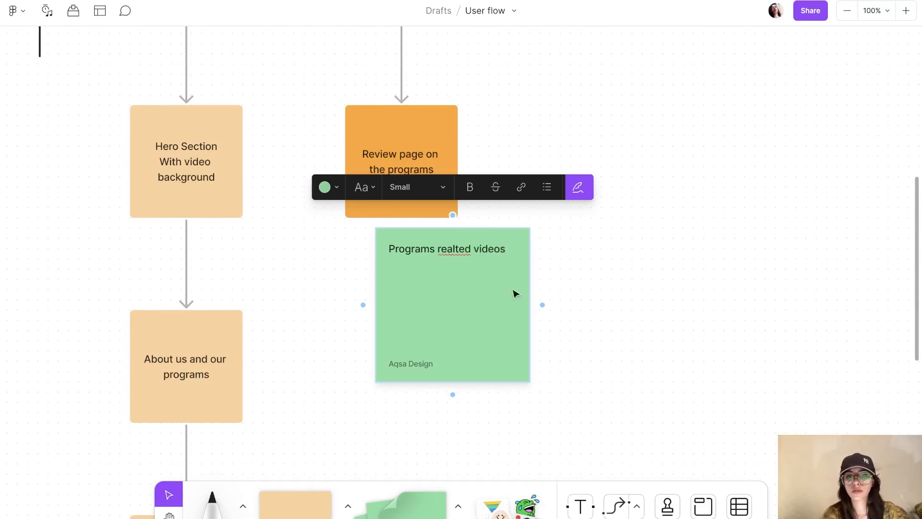
pyautogui.click(452, 249)
pyautogui.press('BackSpace')
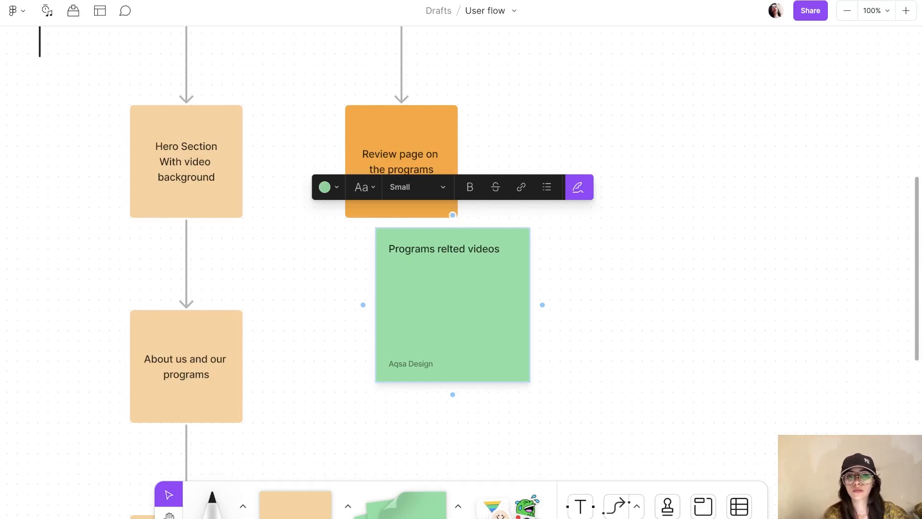
pyautogui.write('a')
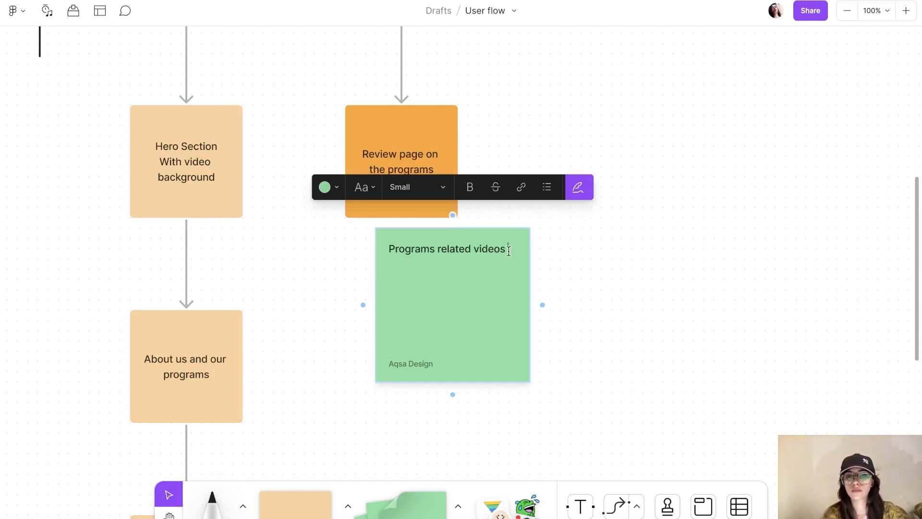
# Step: Add the lines 'Describing each plan' and 'Details + video', then bullet all three lines
pyautogui.press('Return')
pyautogui.write('De')
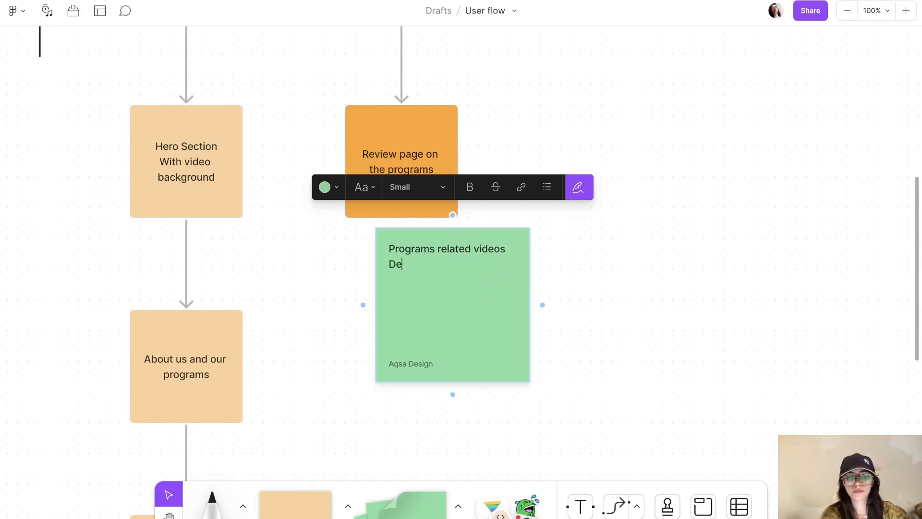
pyautogui.write('scribing')
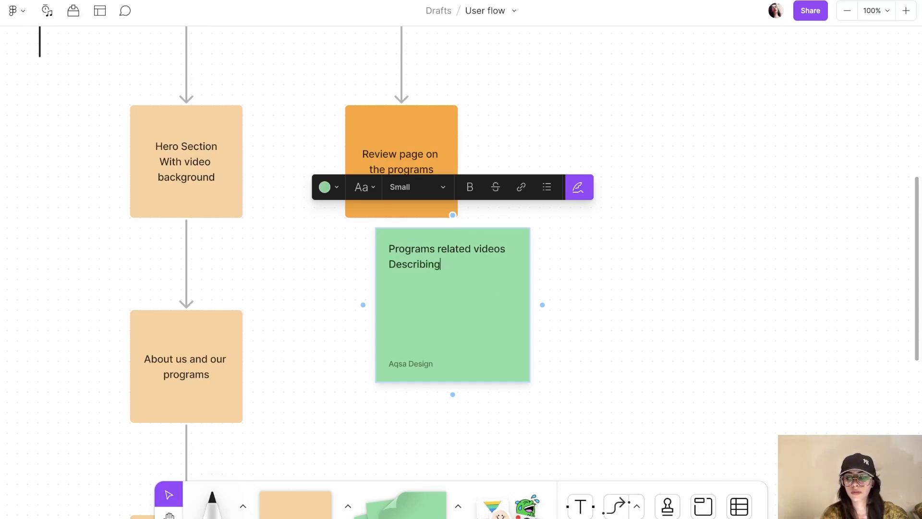
pyautogui.write(' each plan')
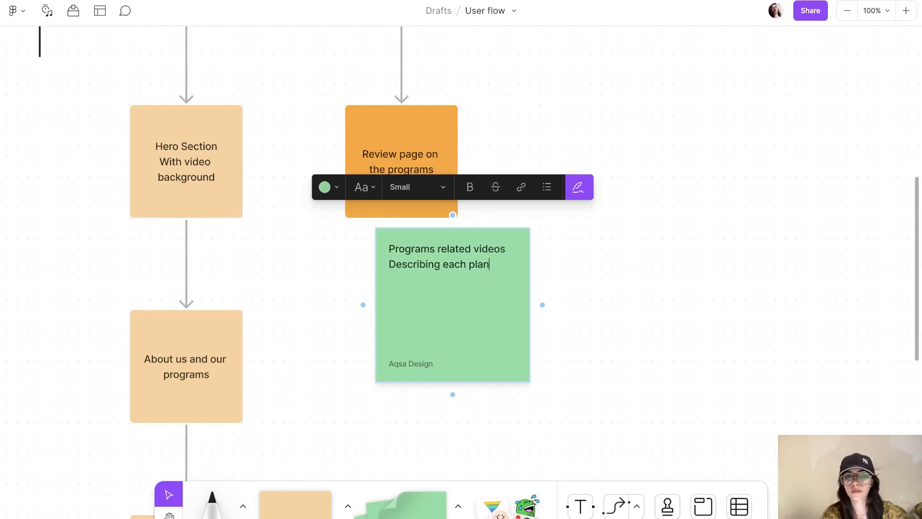
pyautogui.write('Details ')
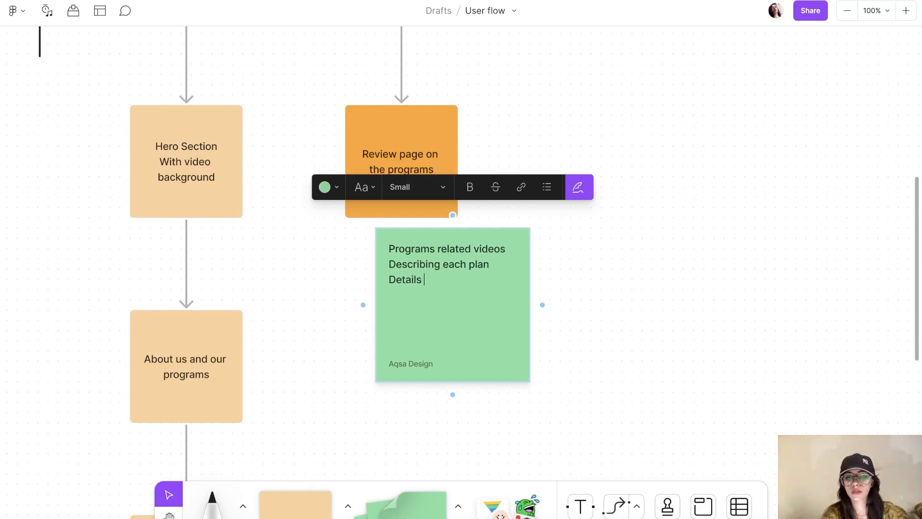
pyautogui.write('+')
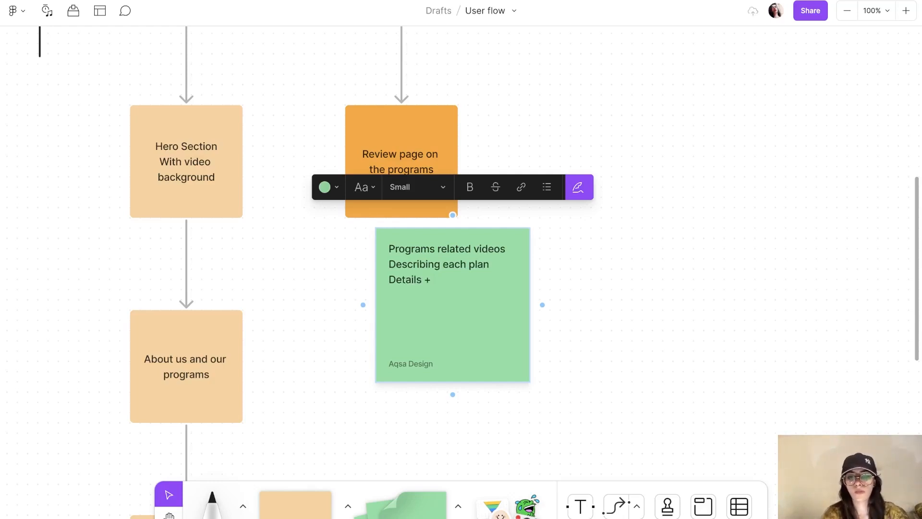
pyautogui.write(' video')
pyautogui.press('BackSpace')
pyautogui.press('BackSpace')
pyautogui.press('BackSpace')
pyautogui.write('deo')
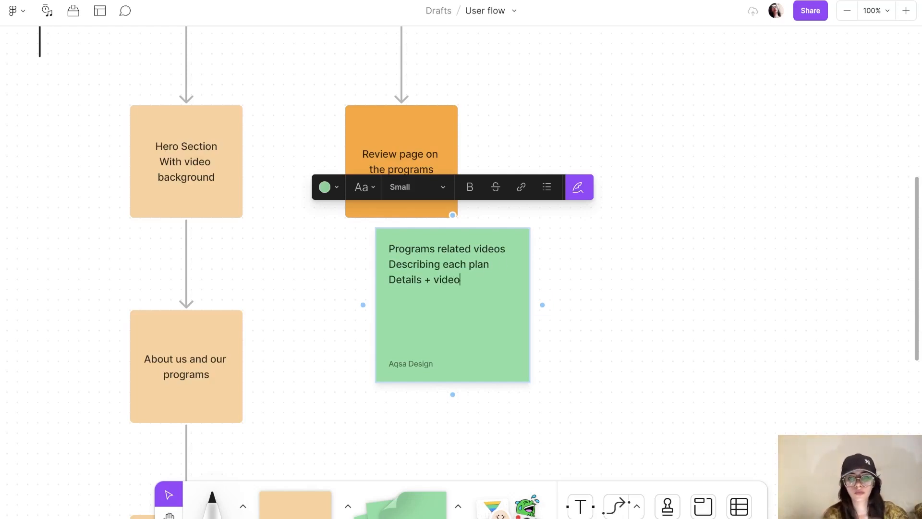
pyautogui.hotkey('ctrl', 'a')
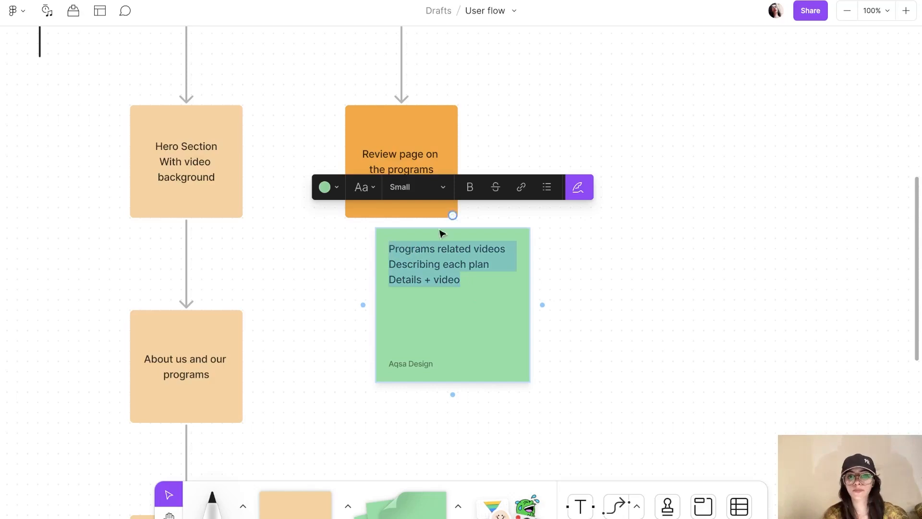
pyautogui.click(551, 192)
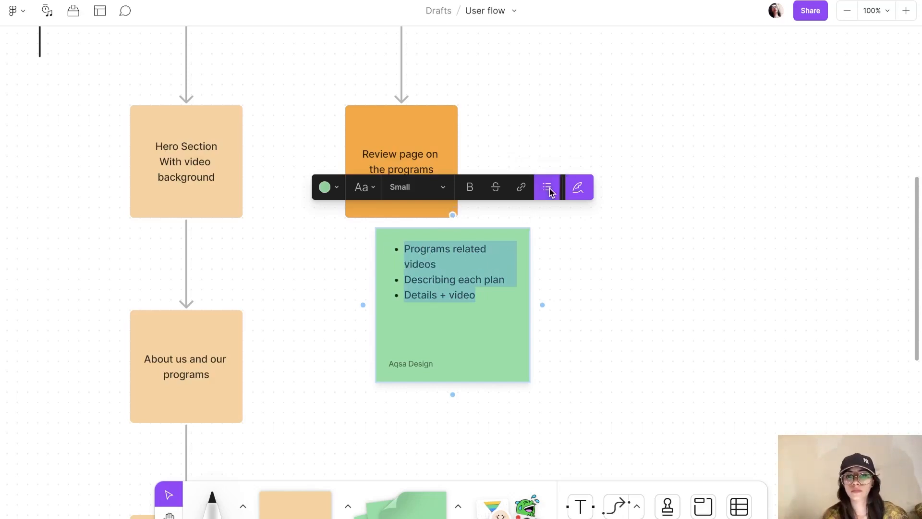
pyautogui.click(583, 337)
pyautogui.scroll(-5, 584, 338)
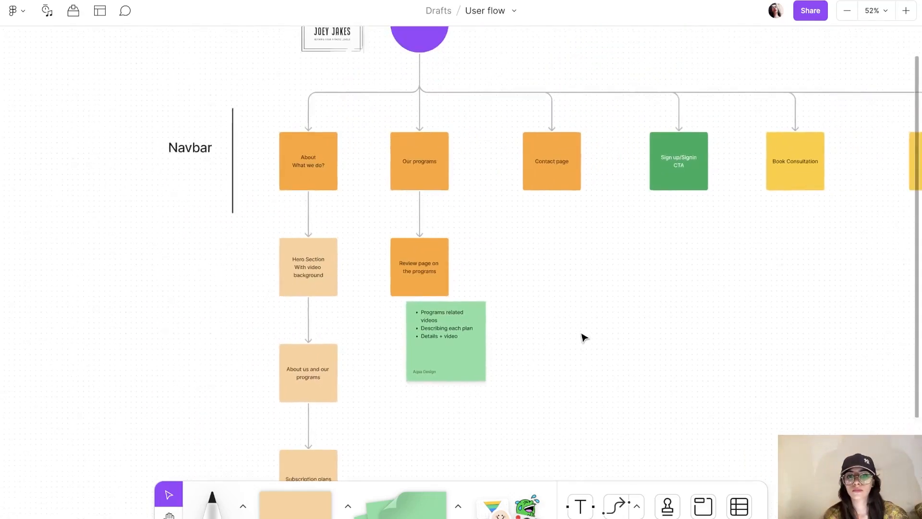
pyautogui.click(456, 361)
pyautogui.click(550, 318)
pyautogui.hscroll(3, 551, 318)
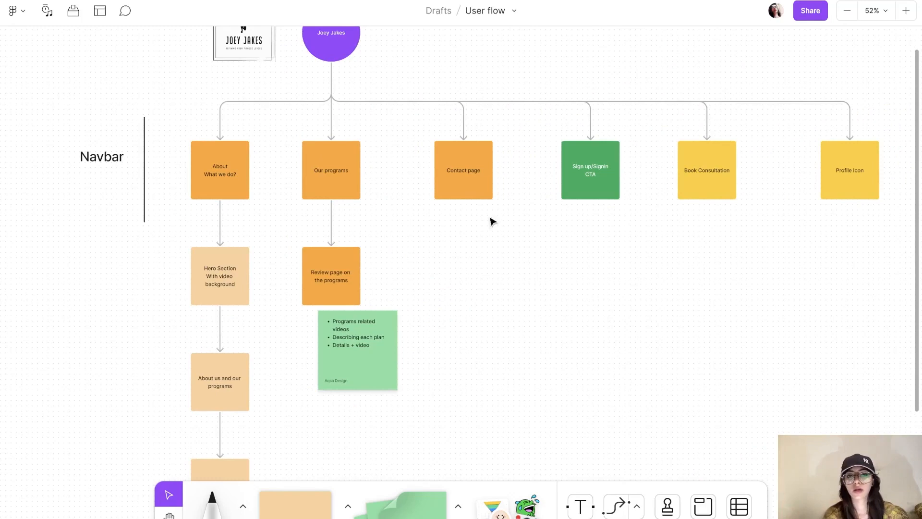
pyautogui.hscroll(4, 480, 201)
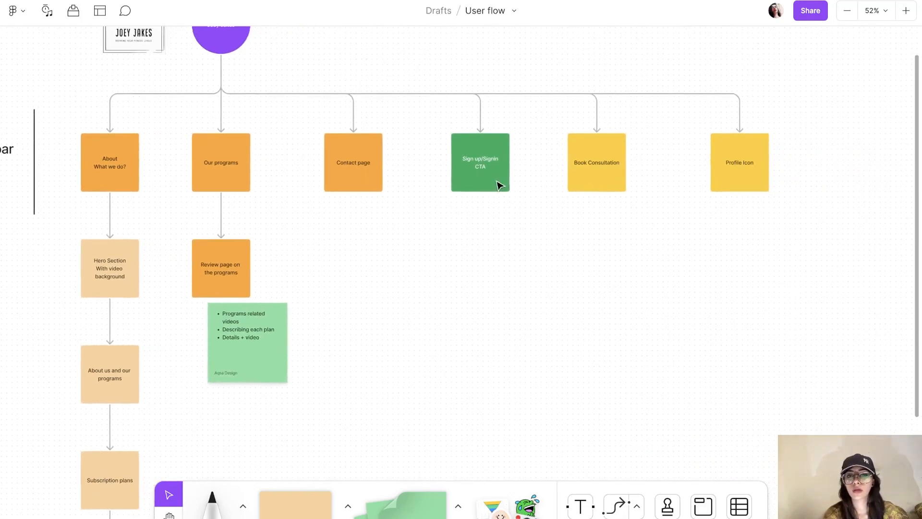
pyautogui.click(498, 185)
pyautogui.click(539, 247)
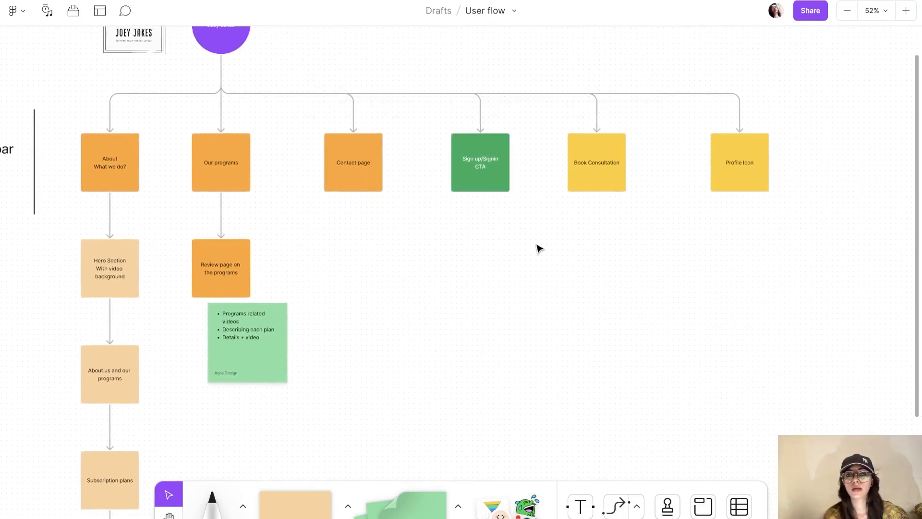
pyautogui.scroll(1, 539, 247)
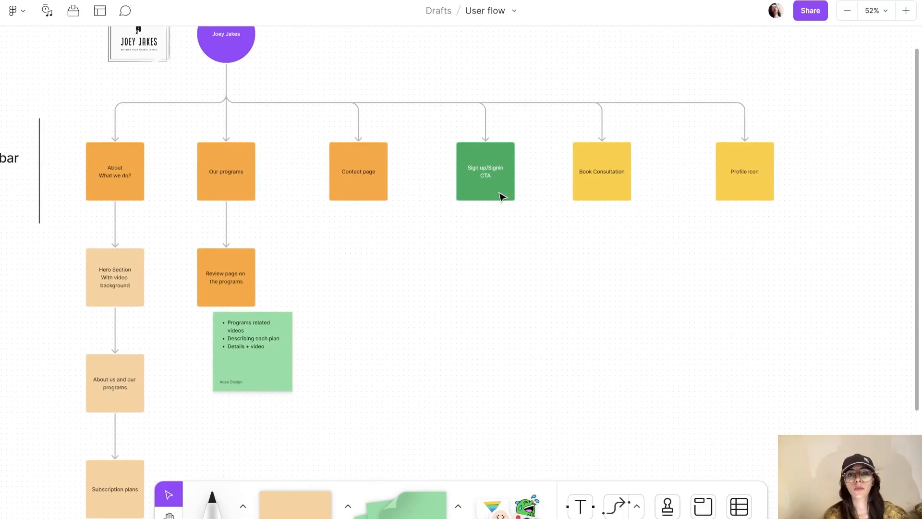
pyautogui.click(487, 181)
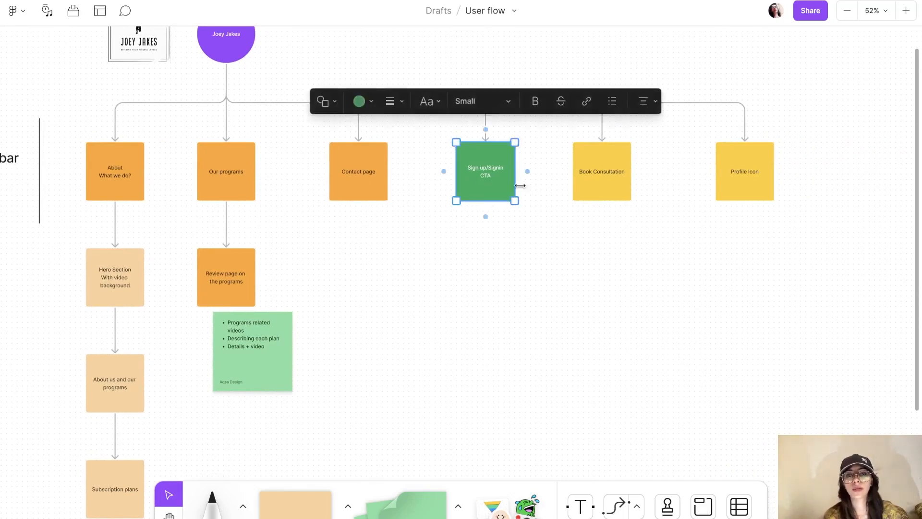
pyautogui.click(548, 215)
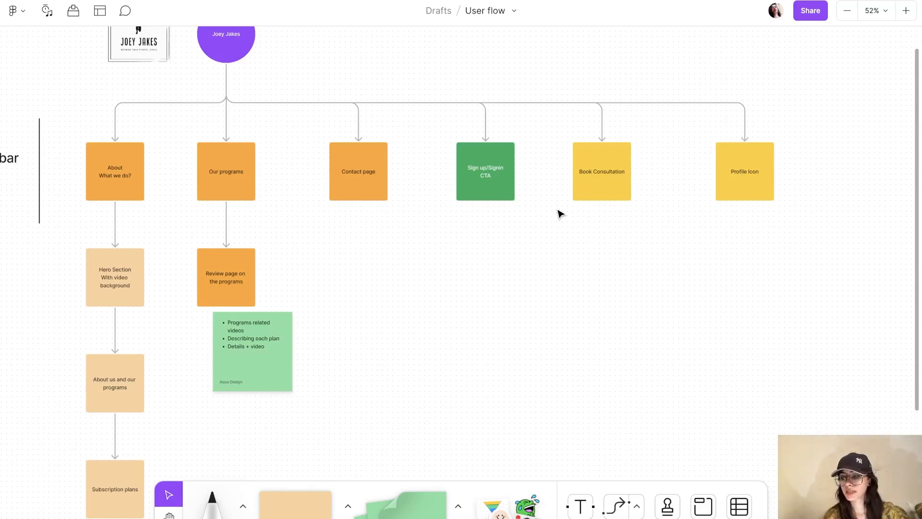
pyautogui.hscroll(3, 561, 214)
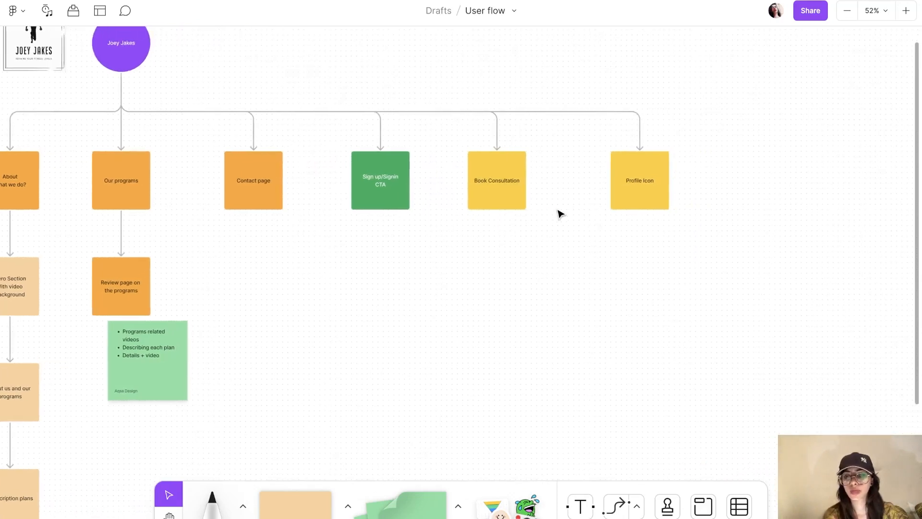
pyautogui.hotkey('shift', '0')
pyautogui.hscroll(3, 561, 214)
# Step: Add a connected 'Sign up if a new user' sticky below Book Consultation, shifted left
pyautogui.click(432, 144)
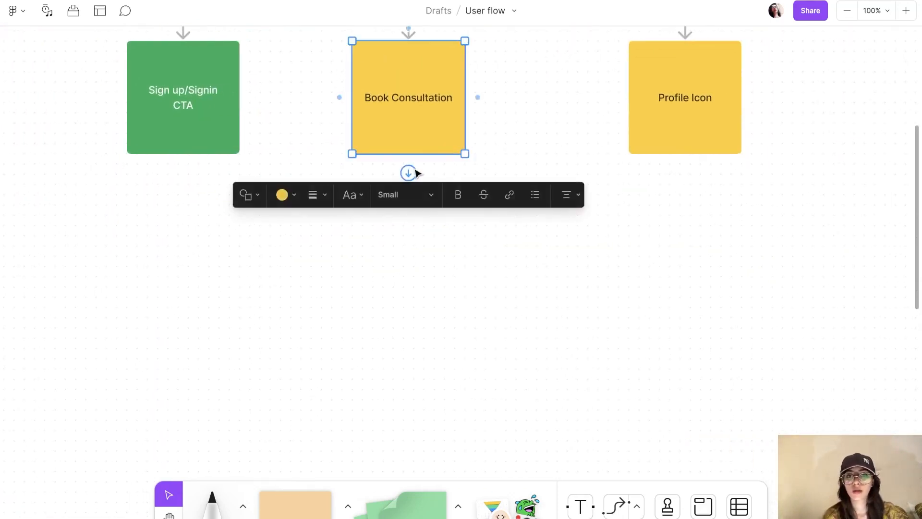
pyautogui.moveTo(412, 174)
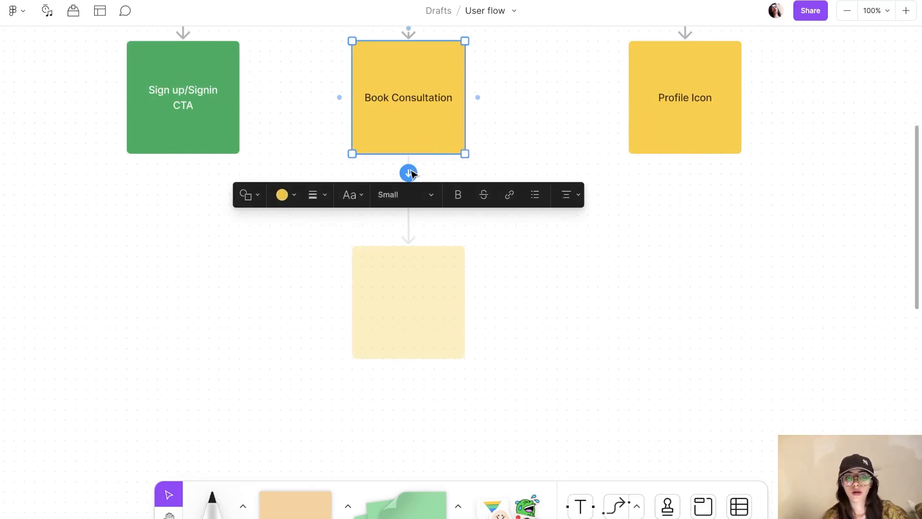
pyautogui.click(409, 173)
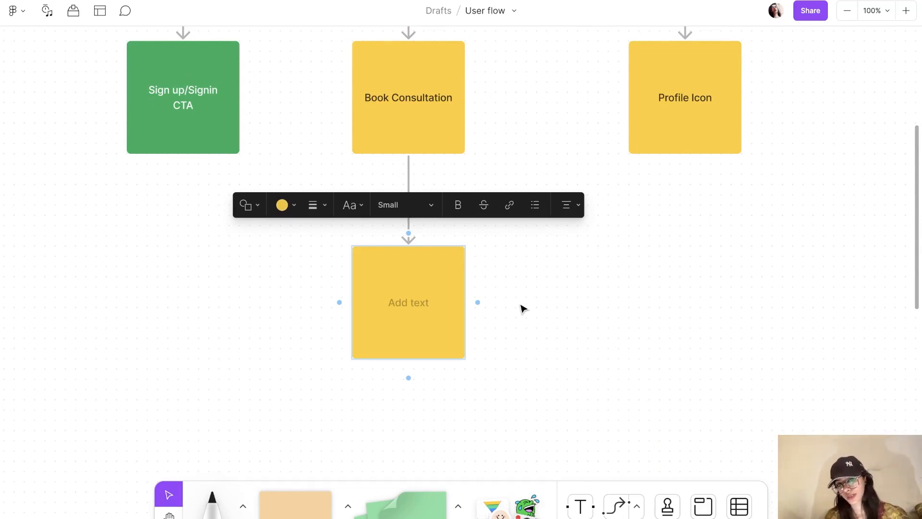
pyautogui.write('Sign up')
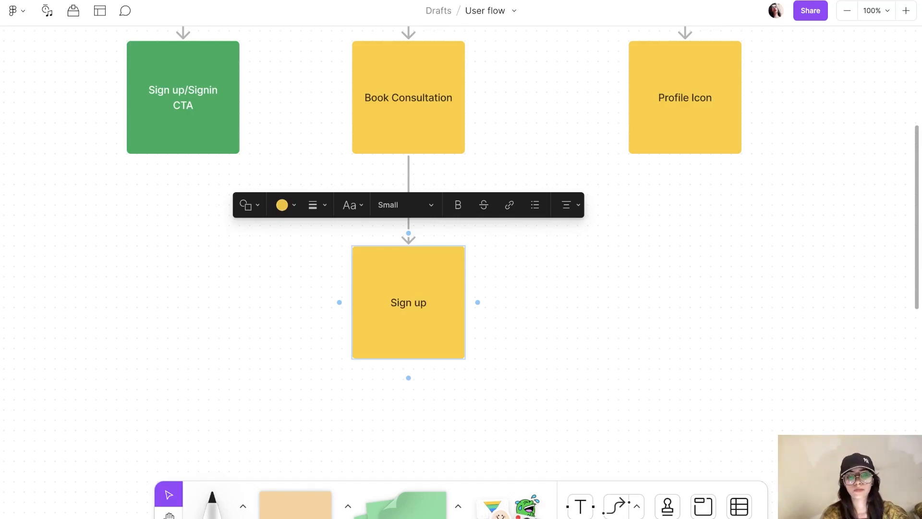
pyautogui.write(' if a new user')
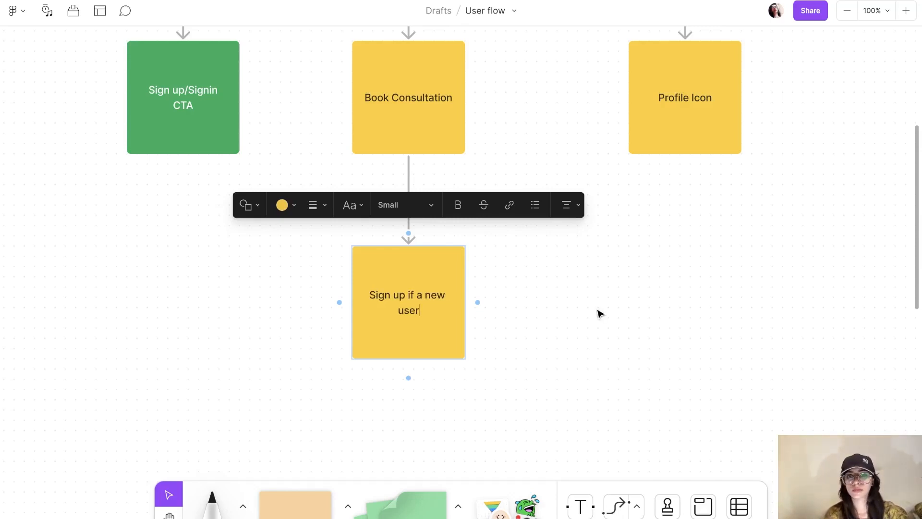
pyautogui.press('Escape')
pyautogui.moveTo(422, 315); pyautogui.dragTo(353, 358)
# Step: Branch a 'See calender' sticky from Book Consultation and connect Sign up to it
pyautogui.click(458, 151)
pyautogui.moveTo(409, 174)
pyautogui.moveTo(409, 174); pyautogui.dragTo(523, 364)
pyautogui.scroll(-2, 524, 366)
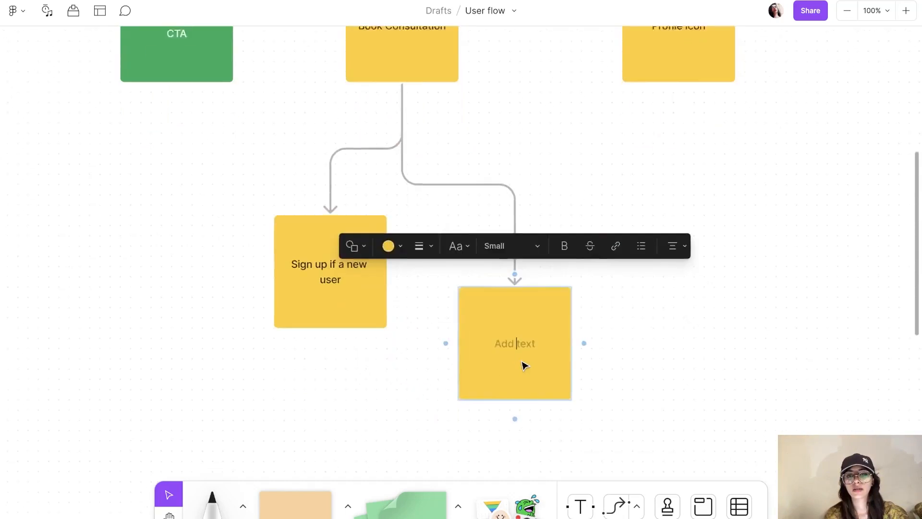
pyautogui.click(329, 310)
pyautogui.moveTo(329, 331); pyautogui.dragTo(484, 332)
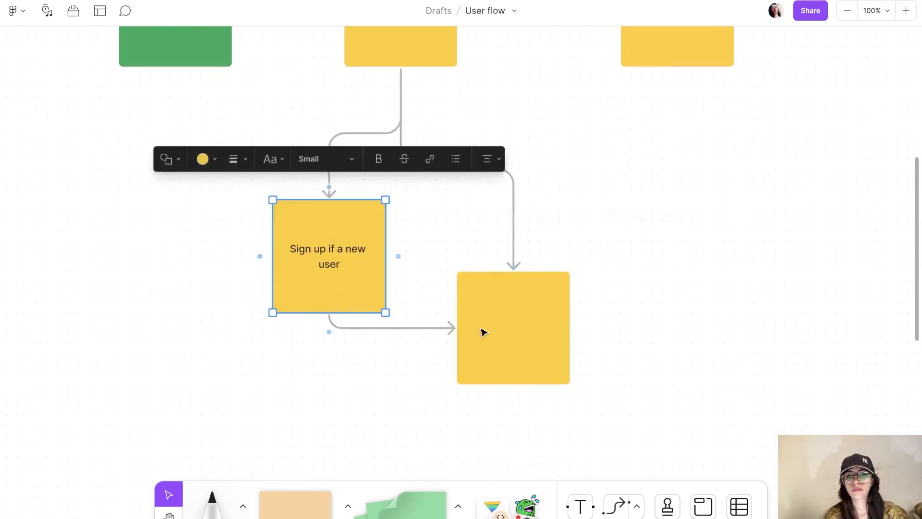
pyautogui.doubleClick(517, 333)
pyautogui.write('See calender')
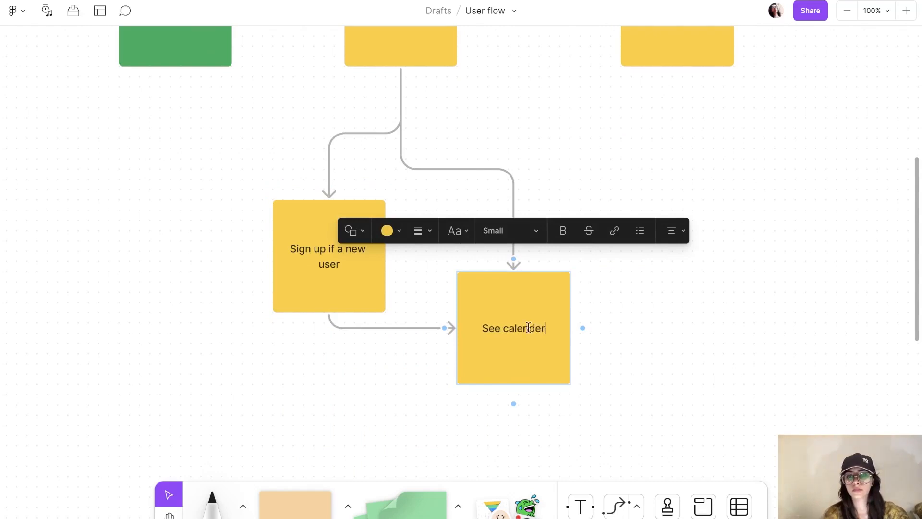
pyautogui.click(633, 331)
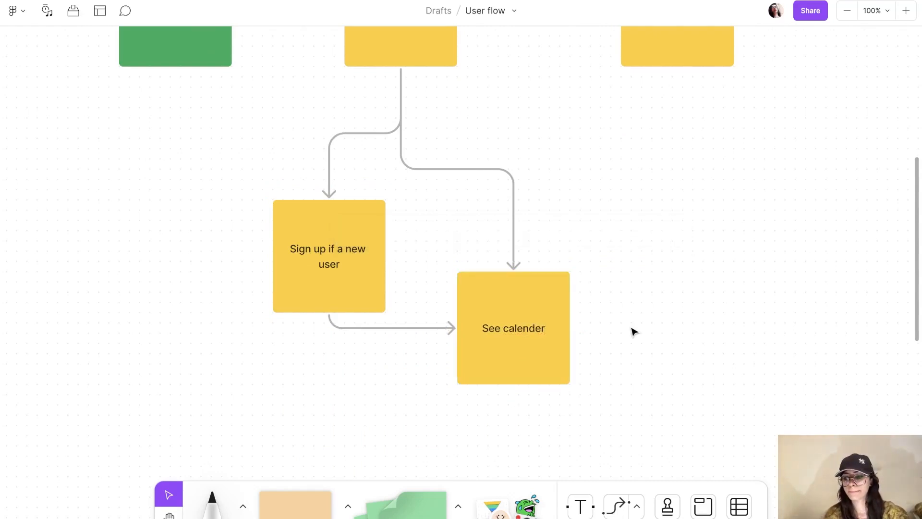
# Step: Add a connected 'View available time' sticky below See calender
pyautogui.scroll(-5, 630, 328)
pyautogui.click(426, 137)
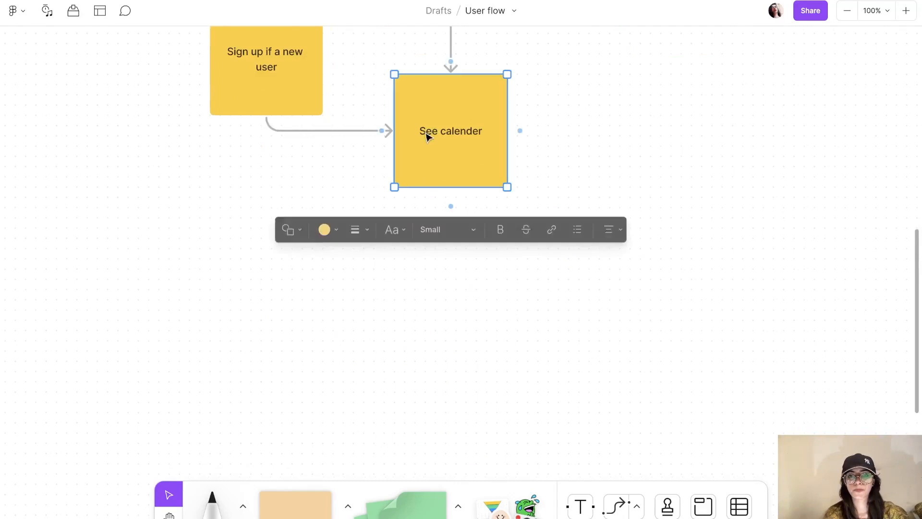
pyautogui.click(450, 206)
pyautogui.write('Viewa')
pyautogui.press('BackSpace')
pyautogui.write('available time')
pyautogui.click(758, 433)
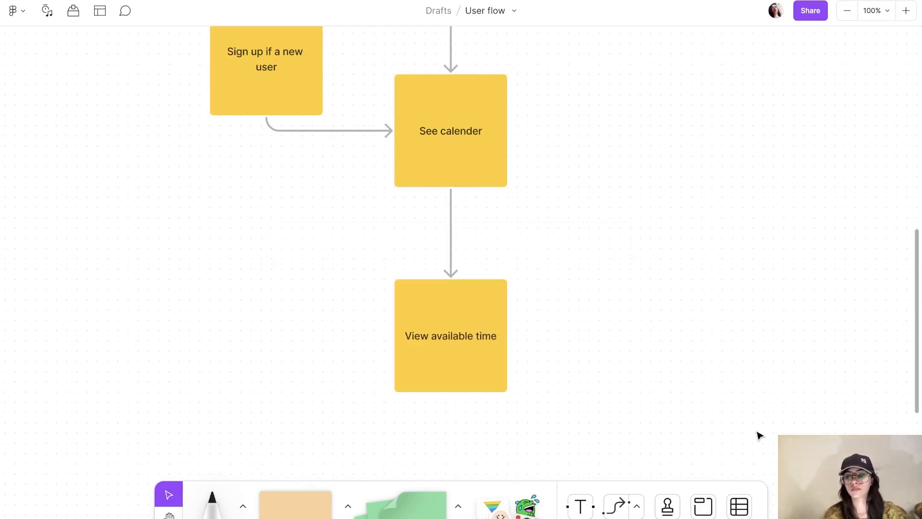
# Step: Add a connected 'Consultation done' sticky below View available time
pyautogui.scroll(-5, 743, 433)
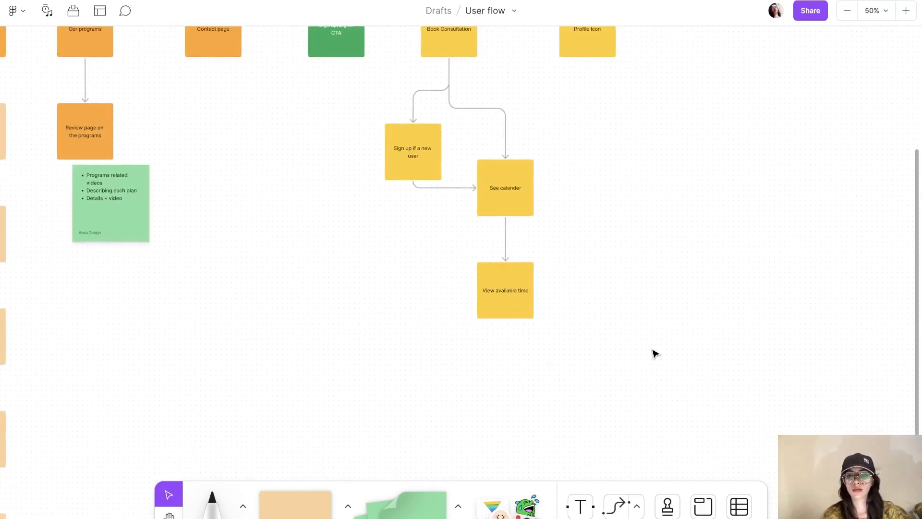
pyautogui.press('F1')
pyautogui.click(499, 313)
pyautogui.click(505, 333)
pyautogui.write('Consultation done')
pyautogui.click(701, 376)
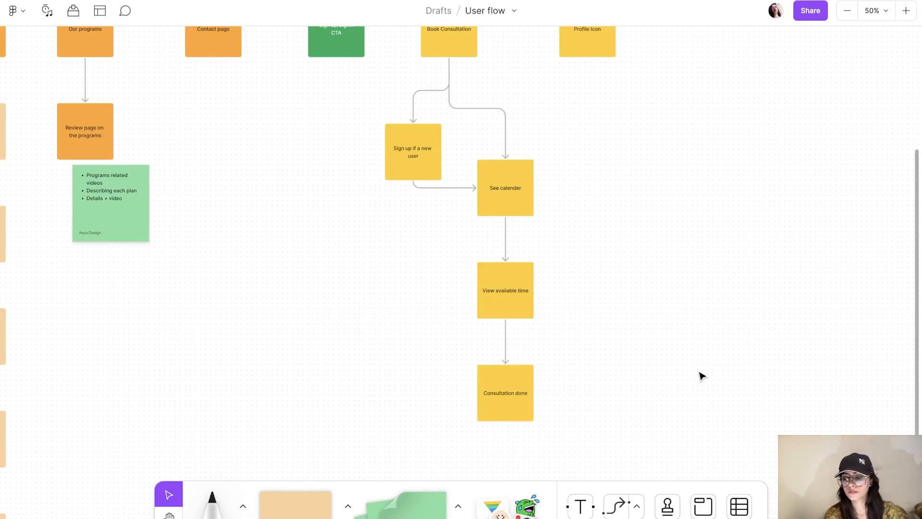
pyautogui.scroll(5, 706, 297)
pyautogui.hscroll(-10, 706, 298)
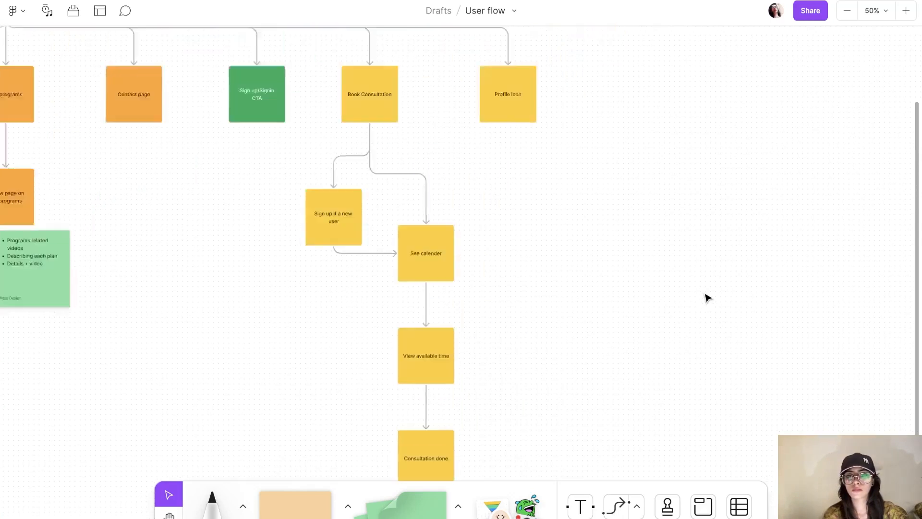
pyautogui.hscroll(15, 707, 298)
pyautogui.scroll(1, 707, 298)
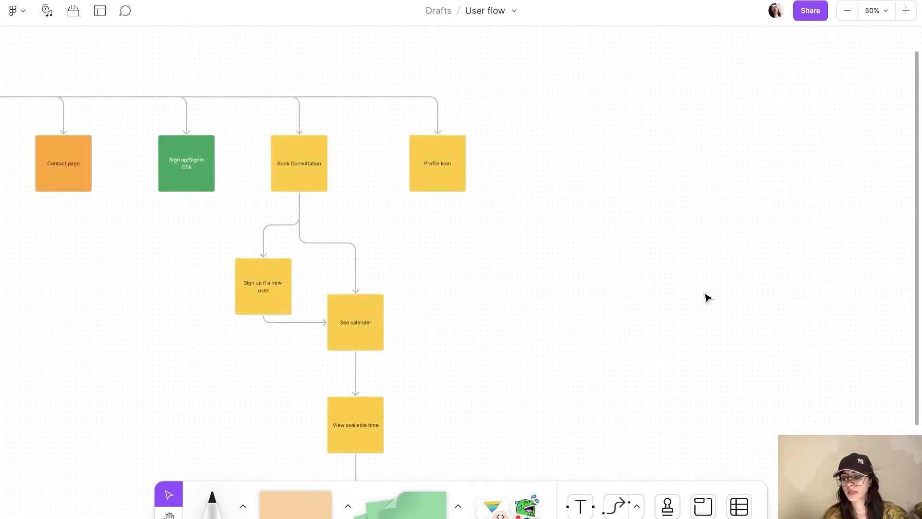
# Step: Move Profile Icon right and add a connected 'Settings / user name/password etc' sticky below it
pyautogui.click(437, 148)
pyautogui.moveTo(447, 165); pyautogui.dragTo(514, 166)
pyautogui.click(514, 208)
pyautogui.write('Settings')
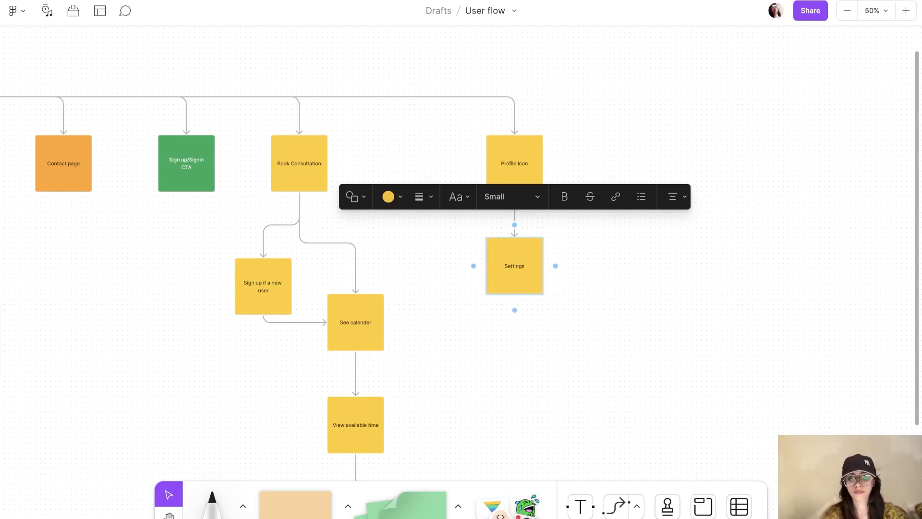
pyautogui.press('Return')
pyautogui.write('user nam')
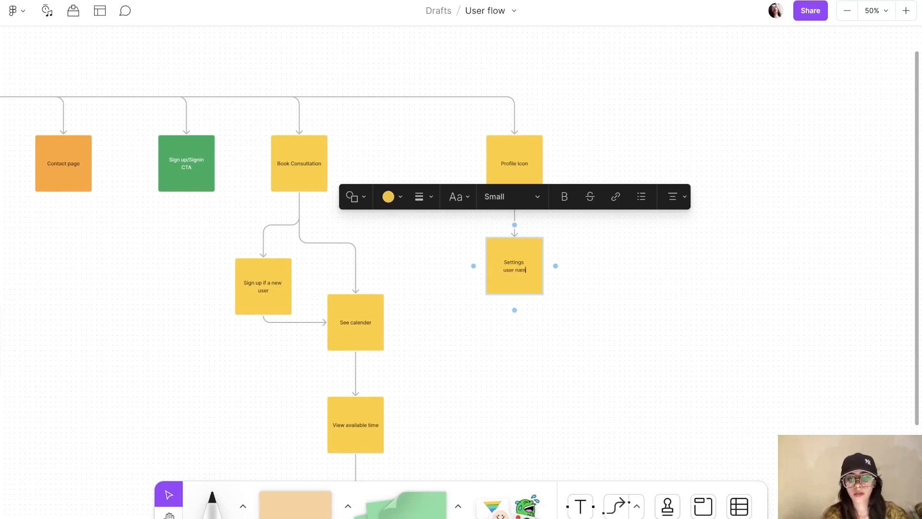
pyautogui.write('e/pa')
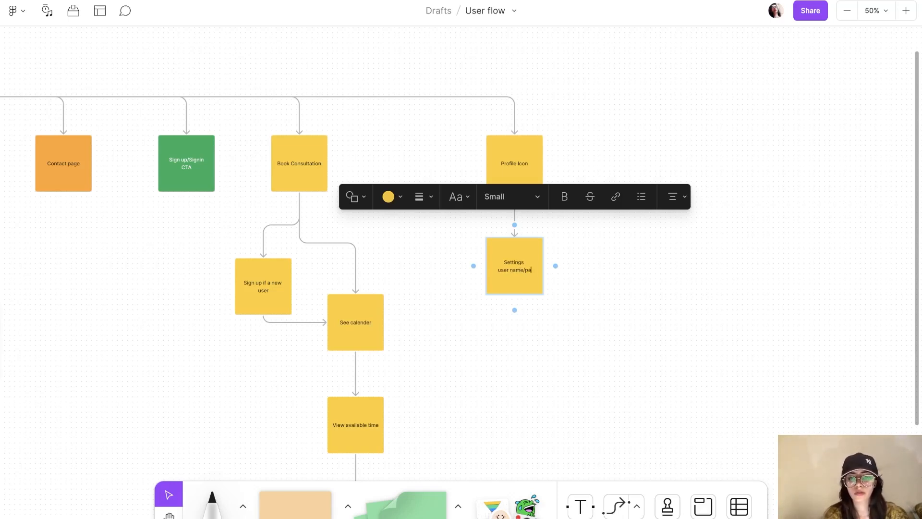
pyautogui.write('ssword etc')
pyautogui.click(822, 316)
# Step: Add a connected 'Programs they just purchased / they are connected' sticky below Settings
pyautogui.scroll(-1, 822, 317)
pyautogui.hscroll(1, 822, 317)
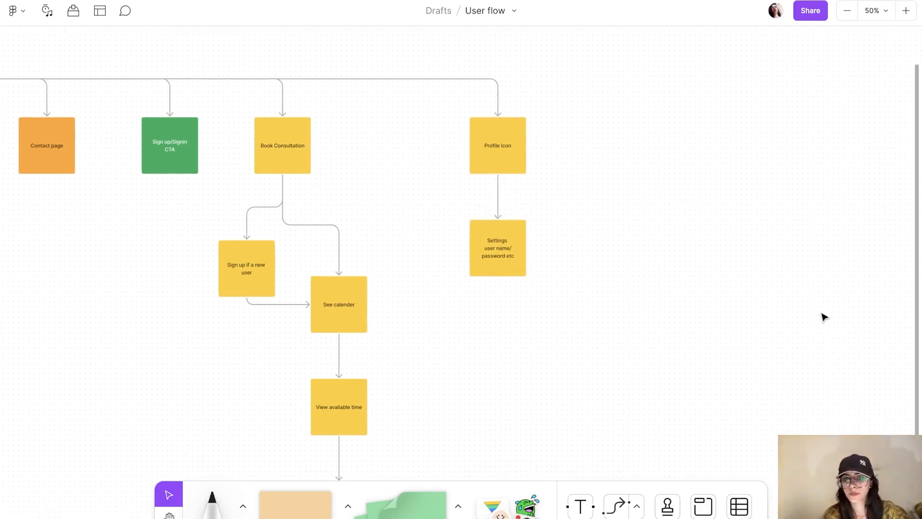
pyautogui.click(510, 271)
pyautogui.click(498, 291)
pyautogui.write('Programs they')
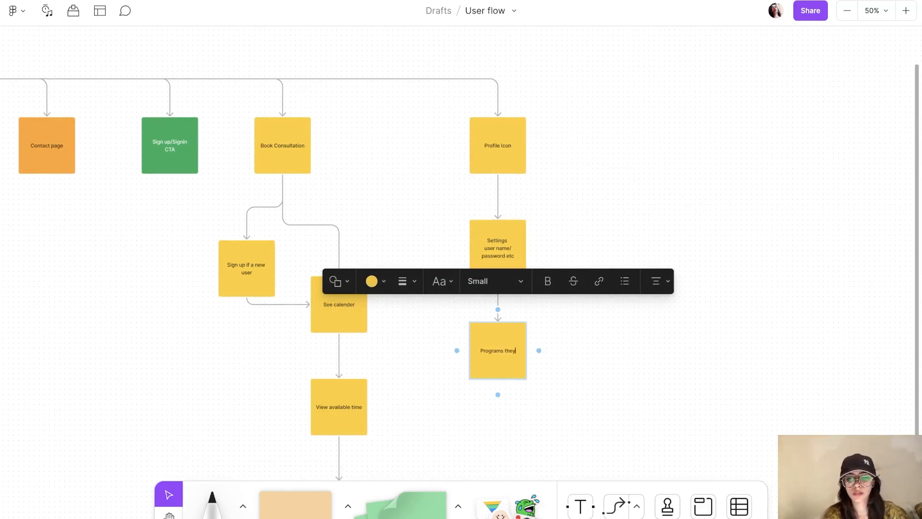
pyautogui.write(' just pu')
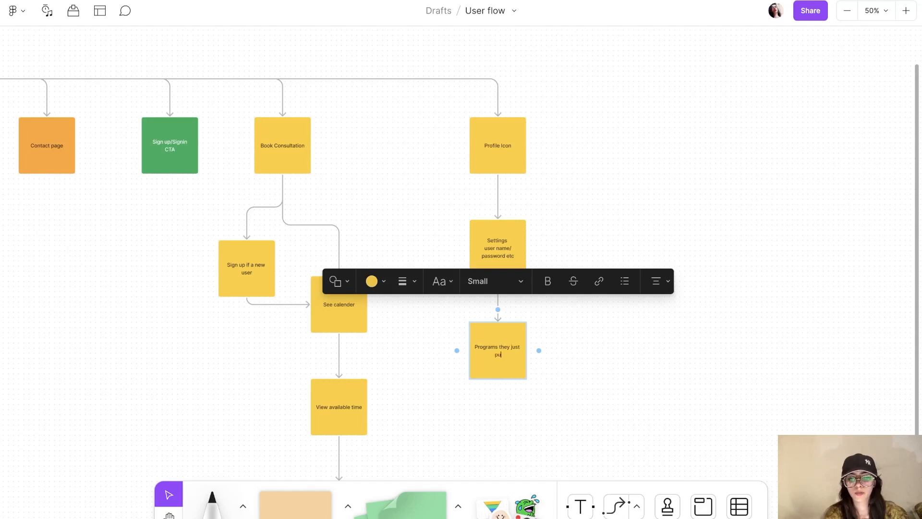
pyautogui.write('rchased')
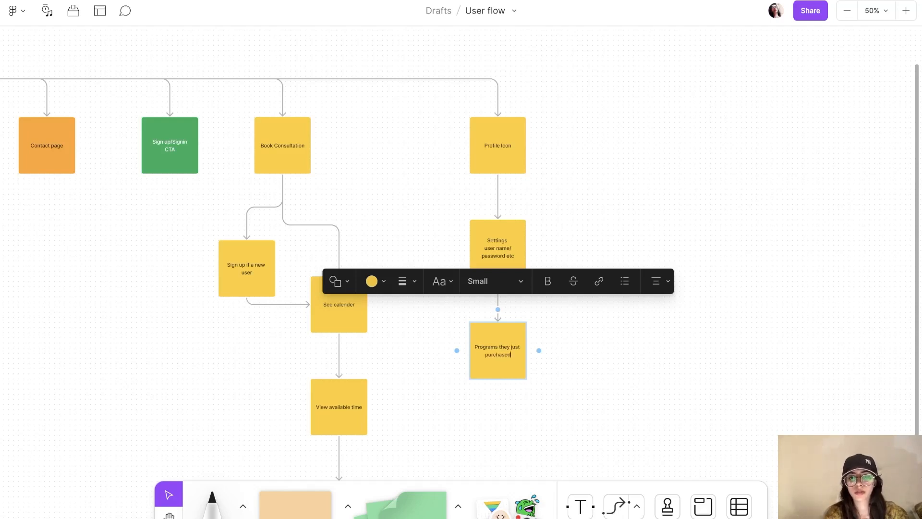
pyautogui.write(' / they are')
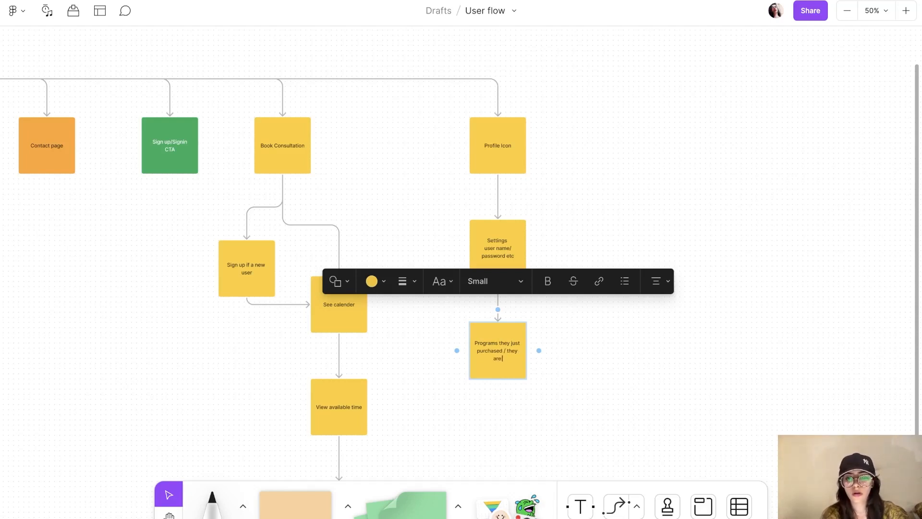
pyautogui.write(' connected')
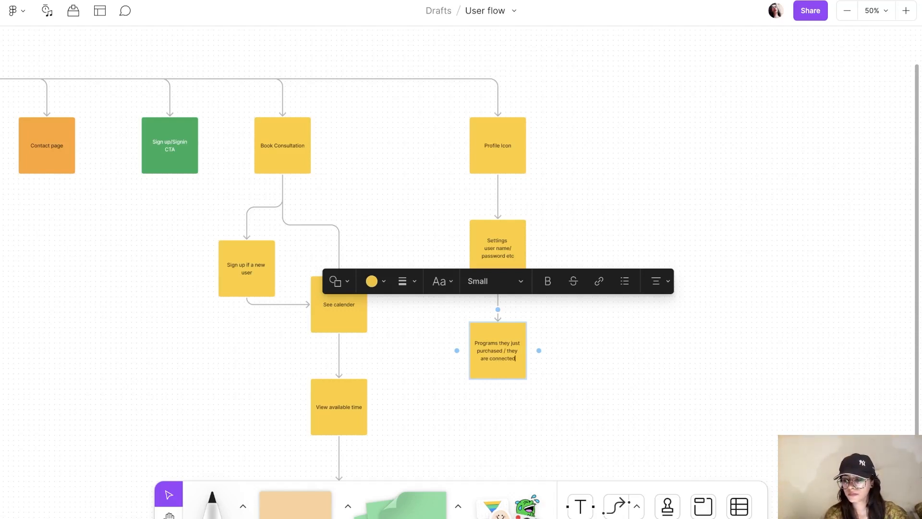
# Step: Pull a connected 'Delete subscription' sticky out below the purchased-programs note
pyautogui.click(661, 381)
pyautogui.scroll(-5, 662, 382)
pyautogui.hscroll(2, 662, 382)
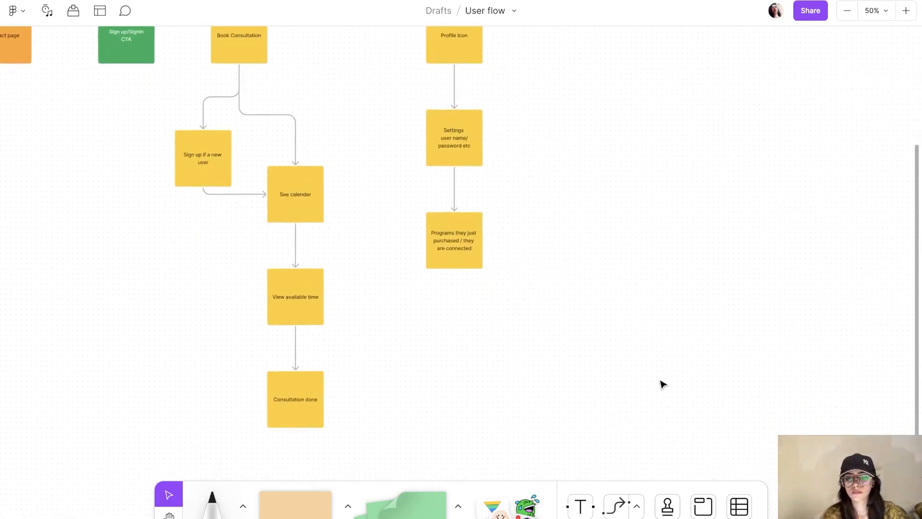
pyautogui.hotkey('ctrl', '+')
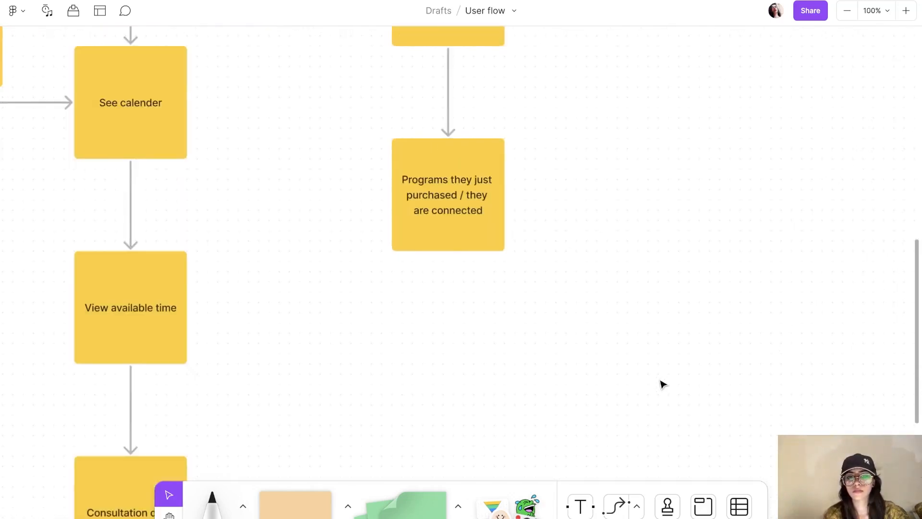
pyautogui.click(446, 250)
pyautogui.moveTo(451, 274); pyautogui.dragTo(379, 393)
pyautogui.scroll(-3, 582, 385)
pyautogui.write('Delete ')
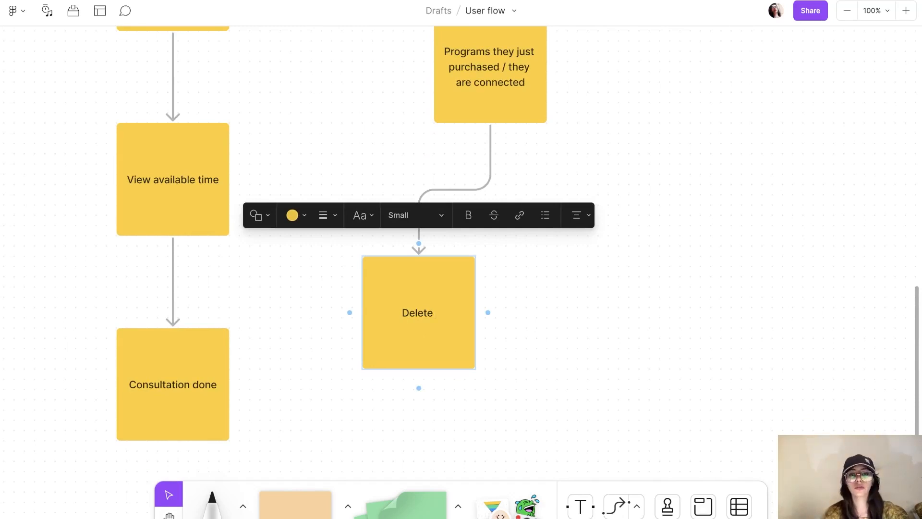
pyautogui.write('subscripti')
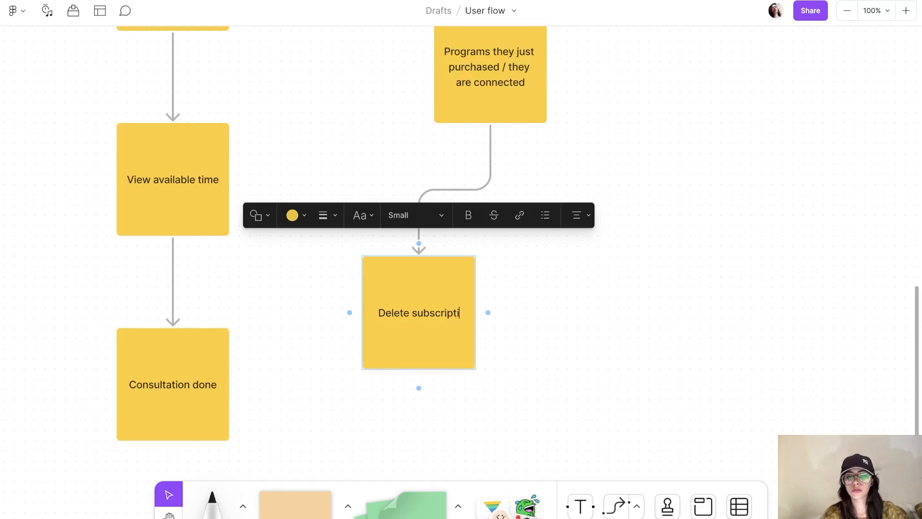
pyautogui.write('on')
pyautogui.click(854, 294)
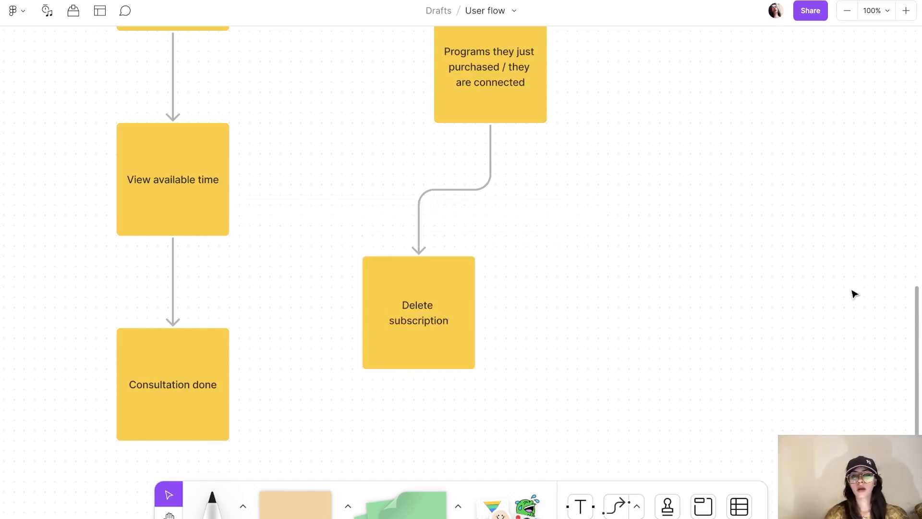
pyautogui.scroll(-10, 854, 294)
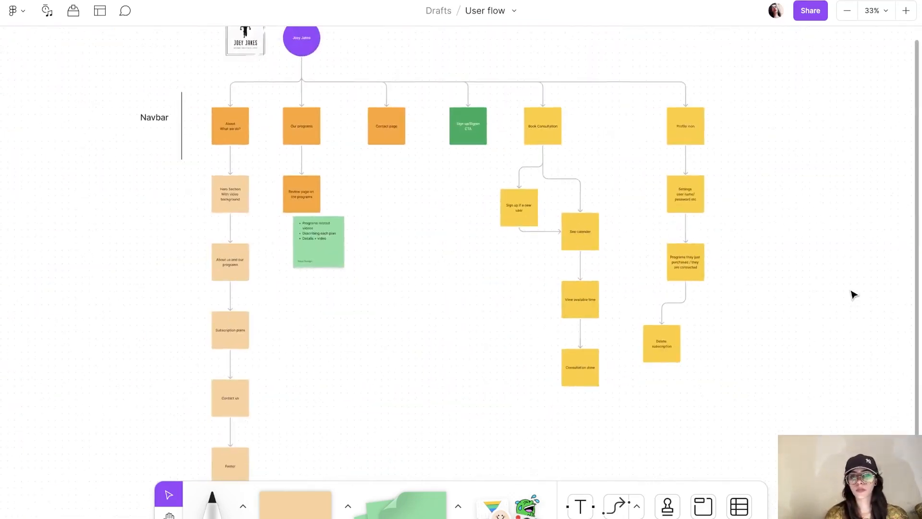
pyautogui.hscroll(5, 854, 294)
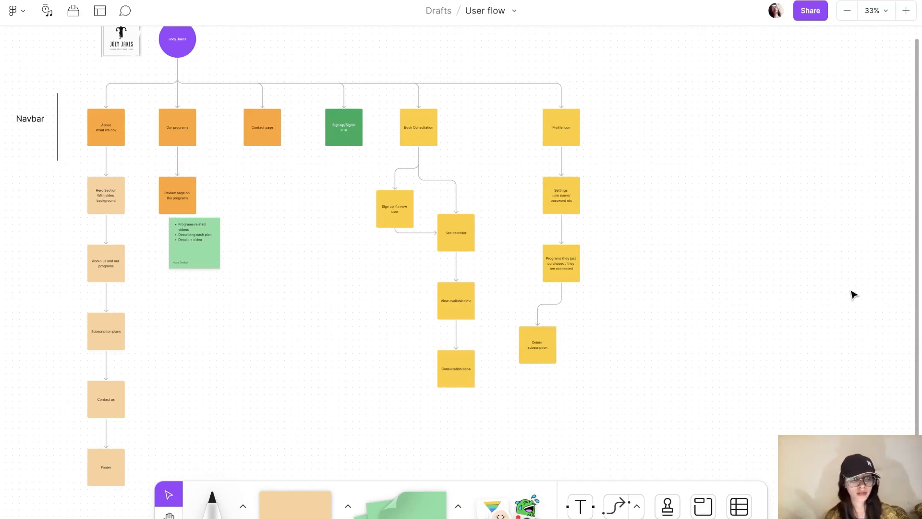
# Step: Branch a 'They can also review on the programs' sticky off the purchased-programs note
pyautogui.hotkey('ctrl', '+')
pyautogui.hscroll(3, 851, 291)
pyautogui.scroll(-1, 851, 291)
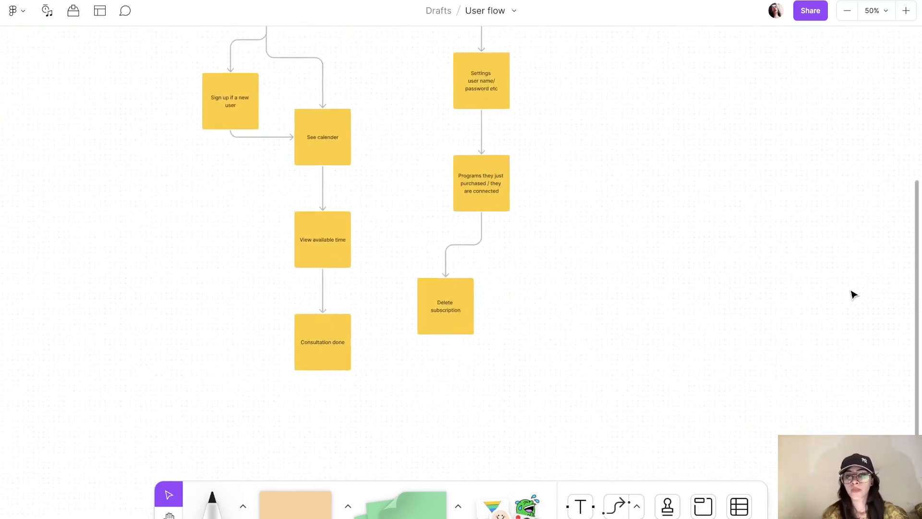
pyautogui.hscroll(1, 565, 300)
pyautogui.scroll(-1, 564, 301)
pyautogui.hotkey('ctrl', '+')
pyautogui.scroll(-5, 565, 301)
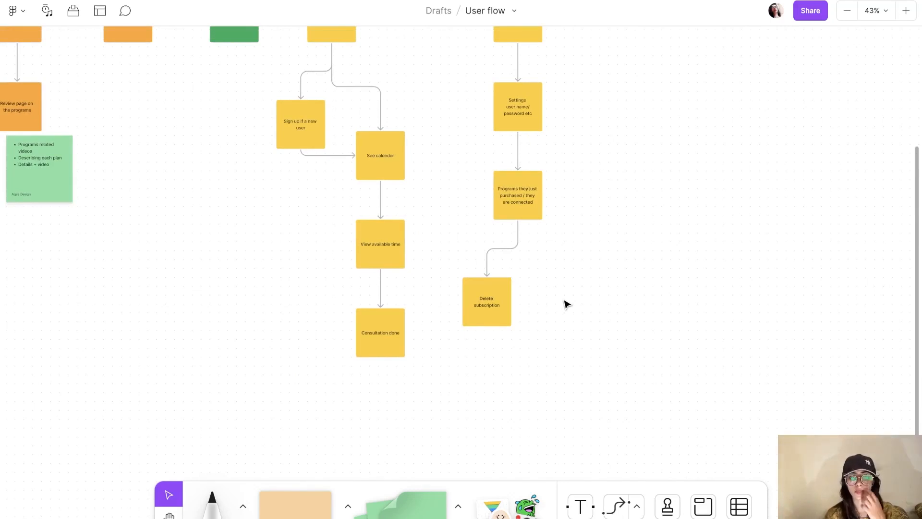
pyautogui.click(531, 197)
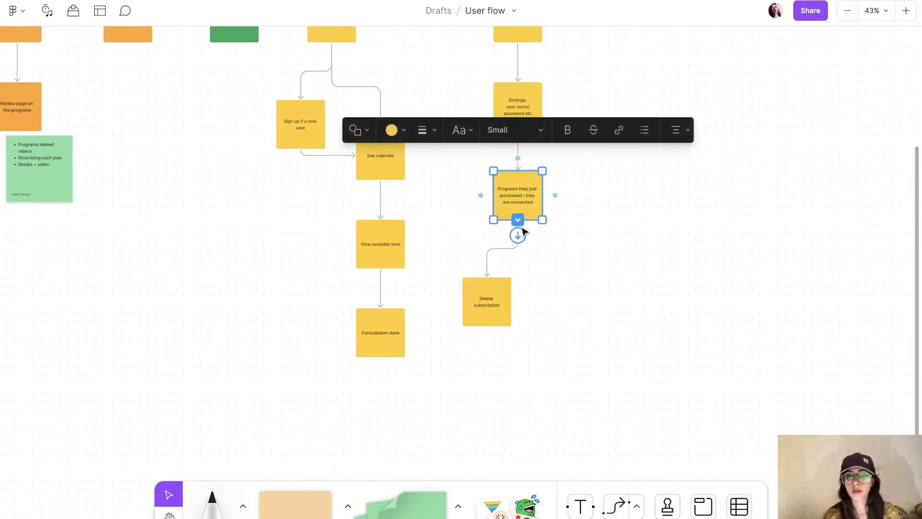
pyautogui.moveTo(519, 232); pyautogui.dragTo(579, 303)
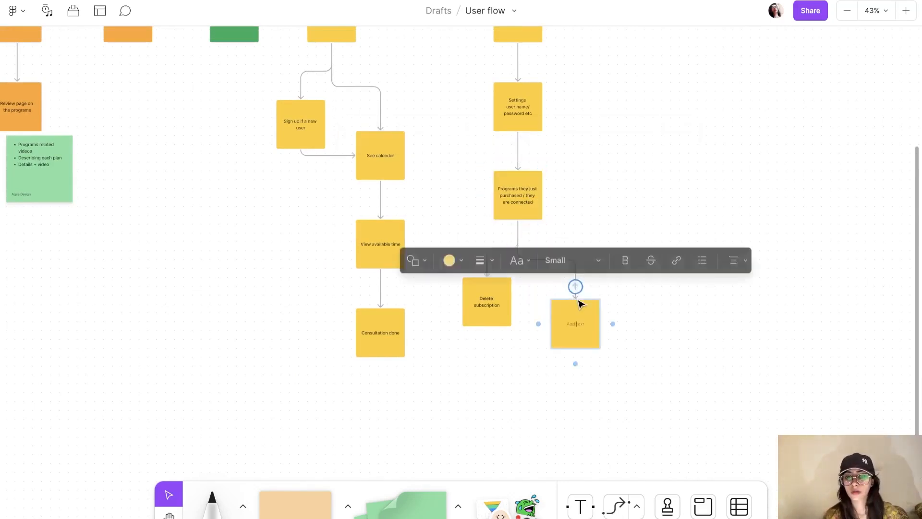
pyautogui.write('They can also review on')
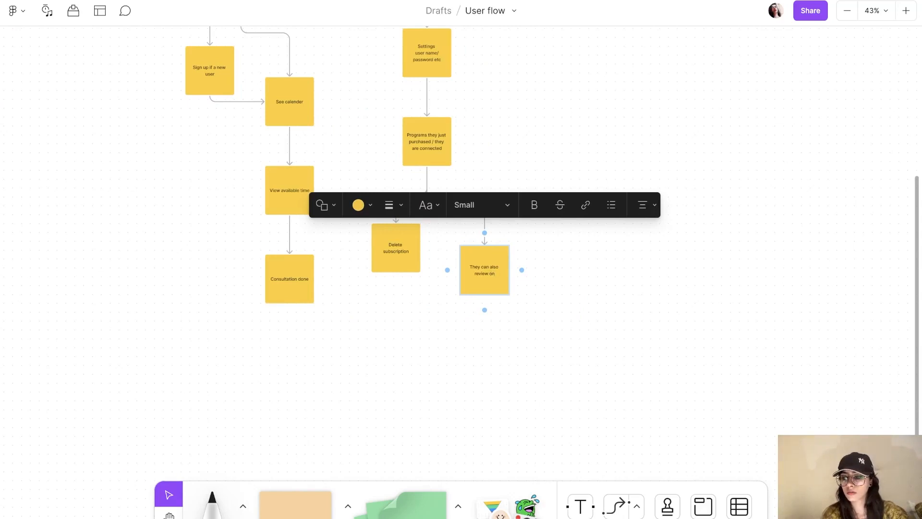
pyautogui.write(' the')
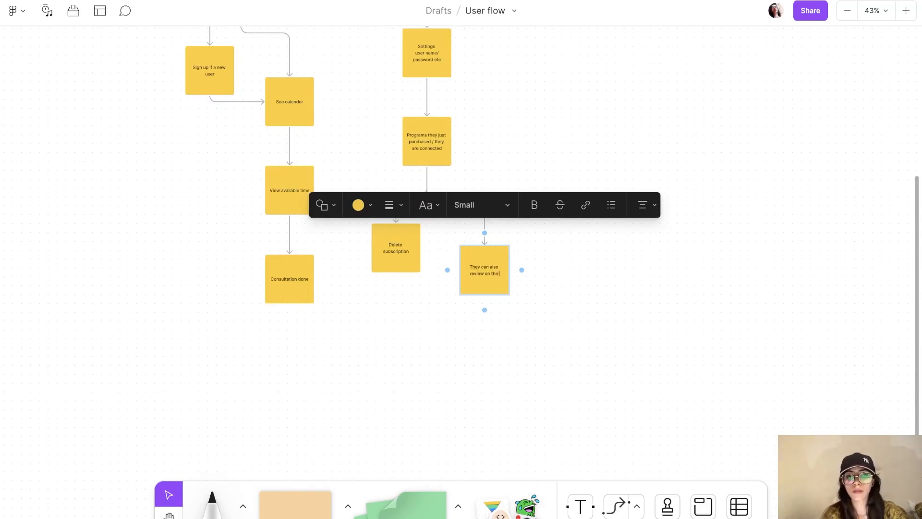
pyautogui.write(' programs')
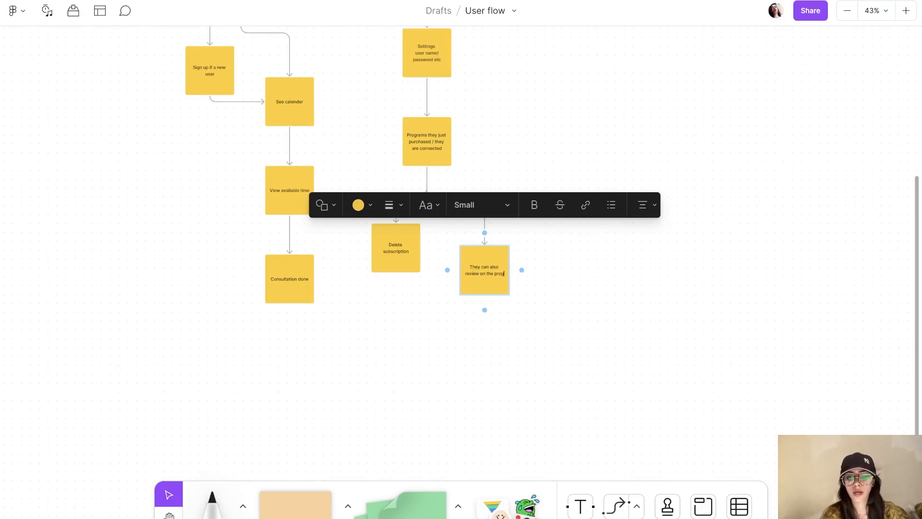
pyautogui.click(636, 326)
# Step: Add a connected 'Review page' sticky below the review sticky
pyautogui.click(475, 287)
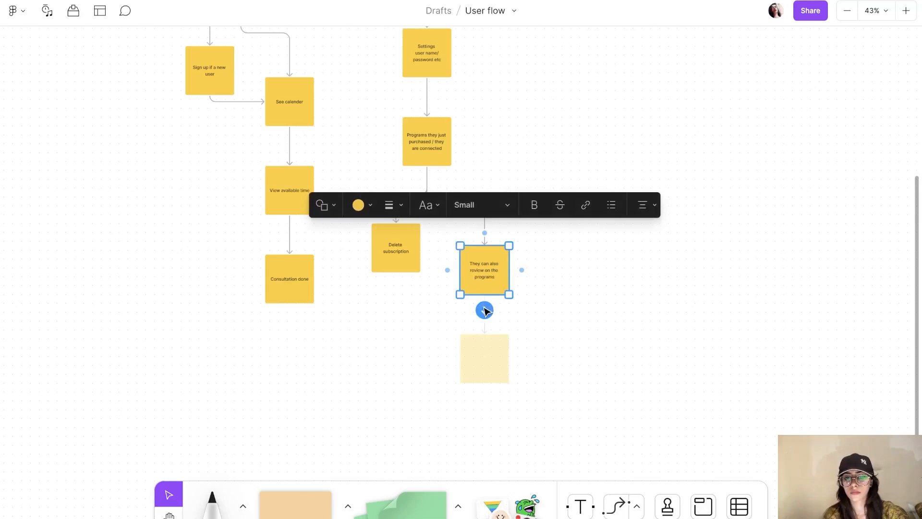
pyautogui.click(591, 312)
pyautogui.hscroll(1, 589, 313)
pyautogui.scroll(-1, 589, 313)
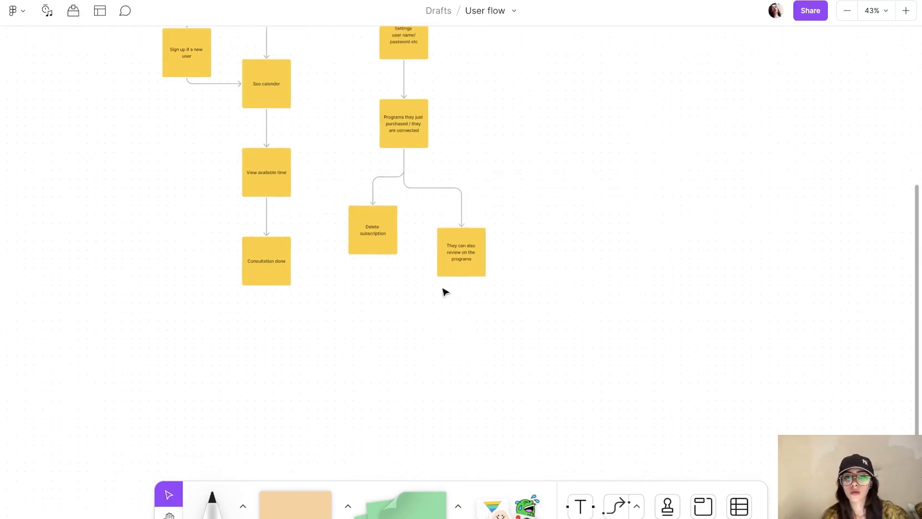
pyautogui.click(474, 269)
pyautogui.click(462, 300)
pyautogui.write('Review pa')
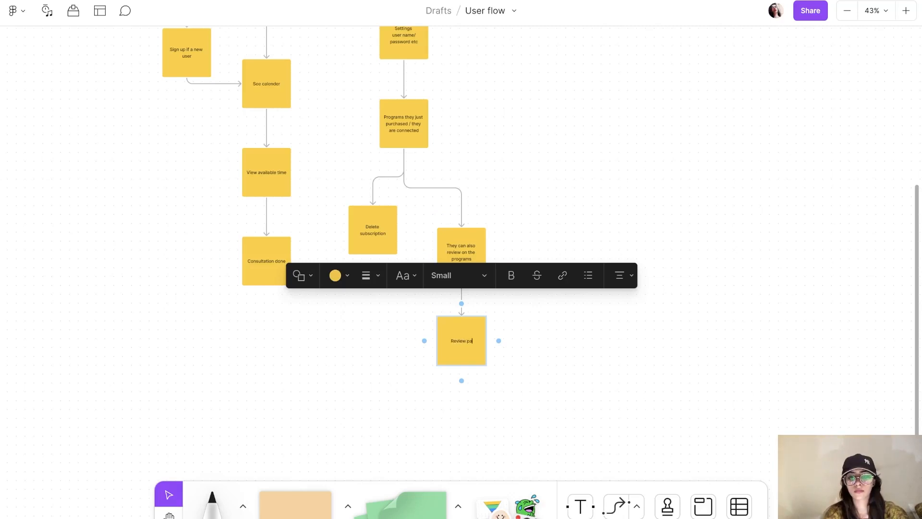
pyautogui.write('ge')
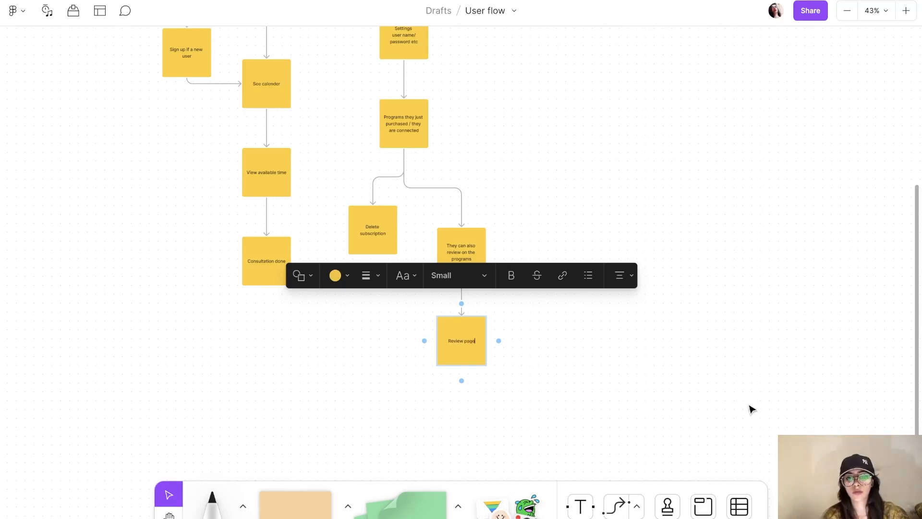
pyautogui.click(750, 408)
pyautogui.scroll(-3, 803, 377)
pyautogui.scroll(-5, 803, 378)
pyautogui.hscroll(2, 803, 378)
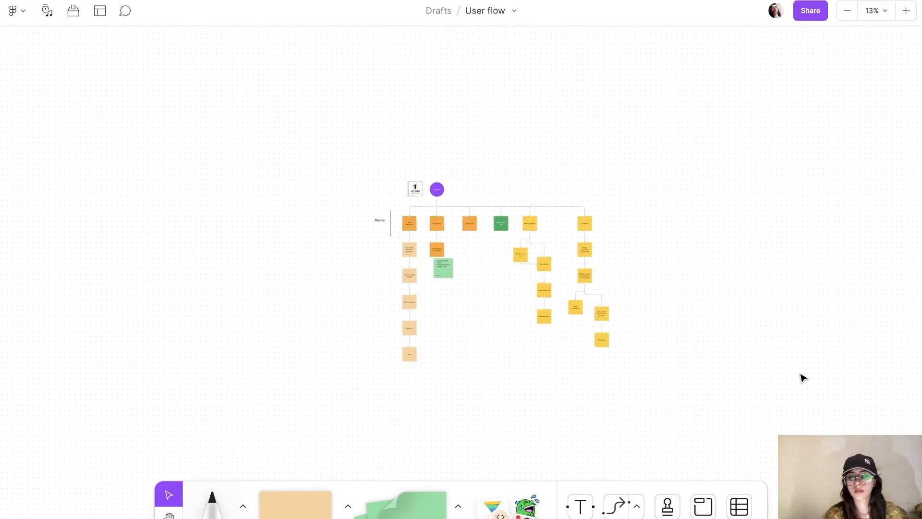
# Step: Pan over the whole user-flow board, then switch to the Untitled design file
pyautogui.hotkey('ctrl', '+')
pyautogui.hscroll(1, 803, 378)
pyautogui.scroll(3, 802, 378)
pyautogui.hscroll(-2, 802, 378)
pyautogui.scroll(1, 803, 378)
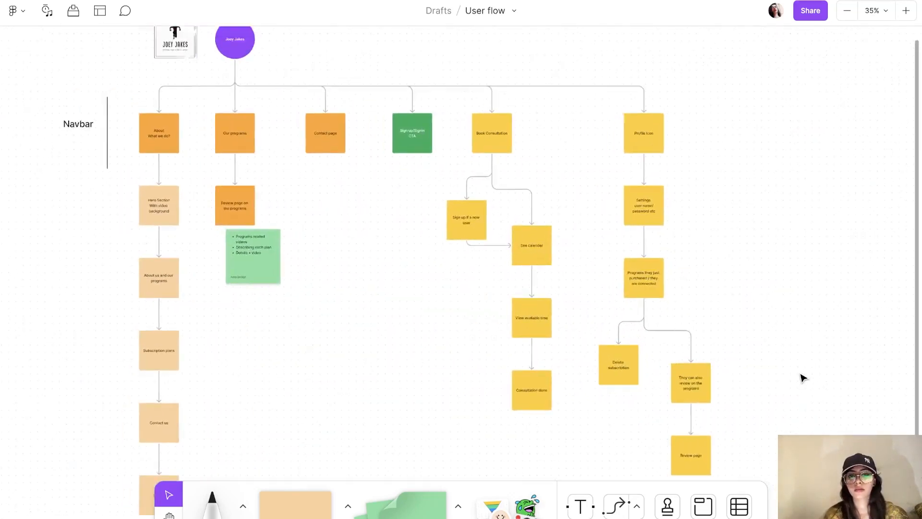
pyautogui.hscroll(1, 803, 378)
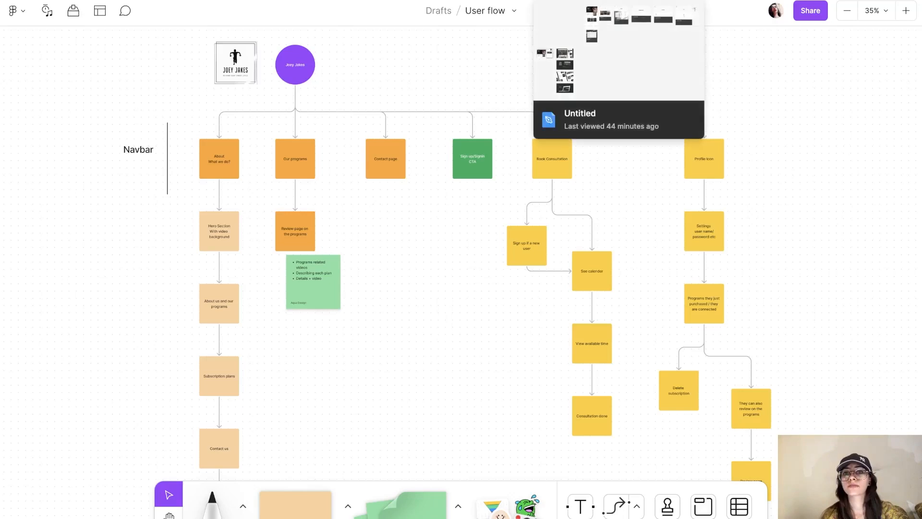
pyautogui.click(611, 1)
pyautogui.scroll(-5, 595, 272)
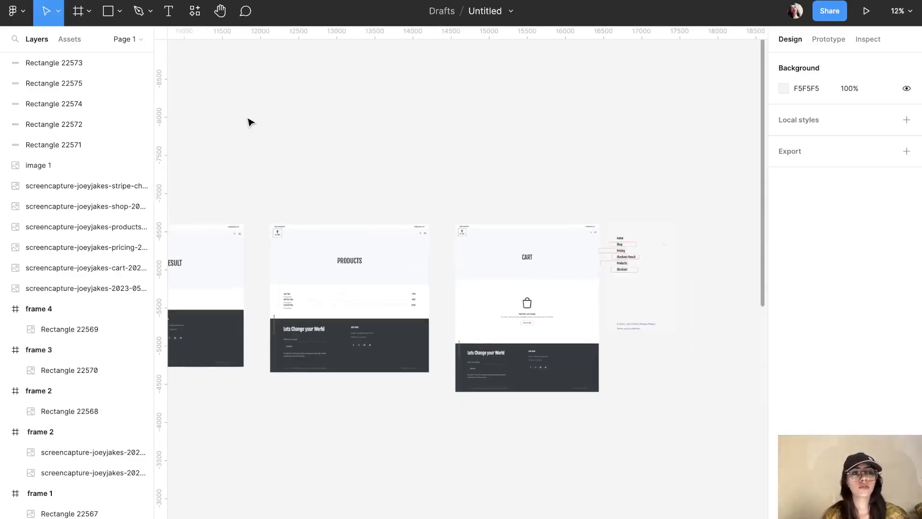
# Step: Rename Page 1 to 'UX Research'
pyautogui.click(140, 43)
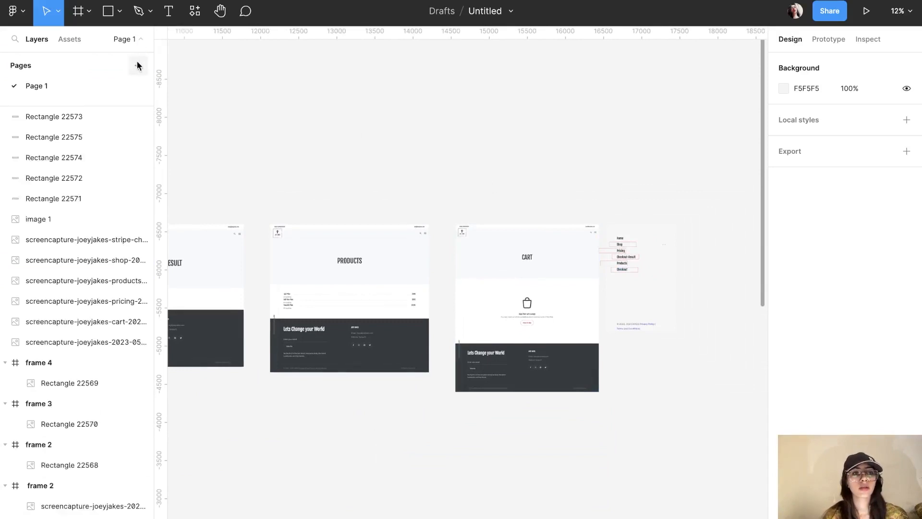
pyautogui.doubleClick(39, 89)
pyautogui.press('BackSpace')
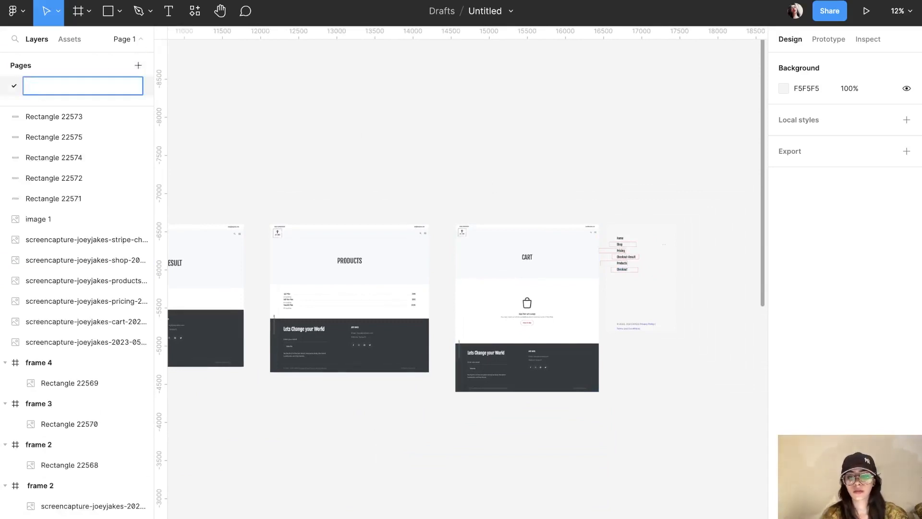
pyautogui.write('UX Rese')
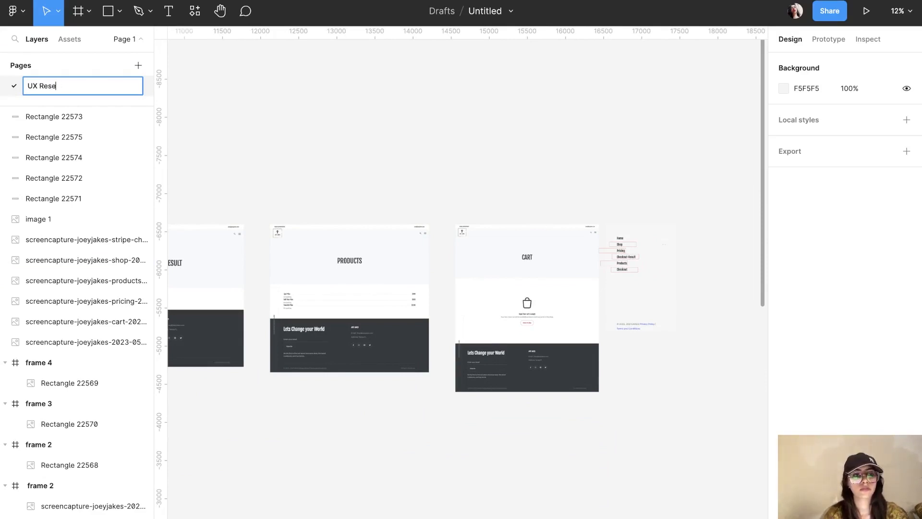
pyautogui.write('atcrch')
pyautogui.press('Return')
# Step: Add a second page named 'Design'
pyautogui.click(138, 65)
pyautogui.press('BackSpace')
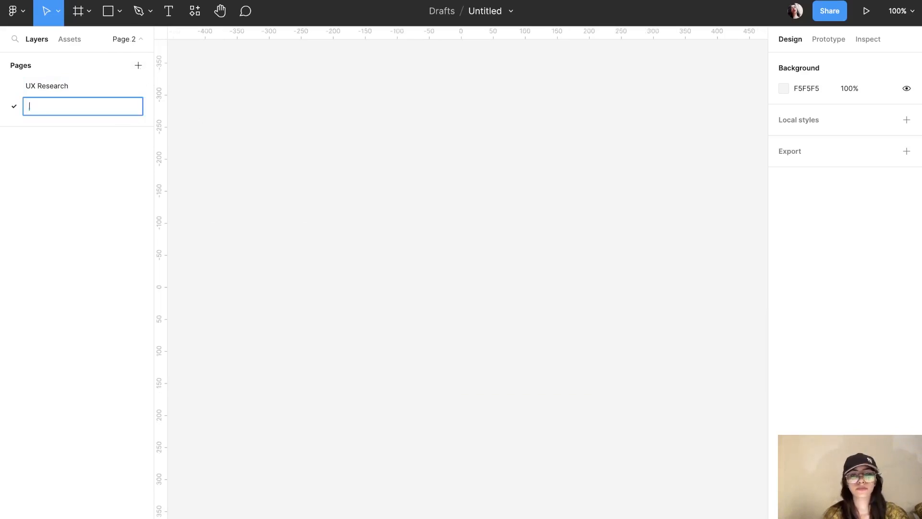
pyautogui.write('Design')
pyautogui.click(350, 164)
pyautogui.scroll(-3, 353, 165)
pyautogui.scroll(1, 353, 166)
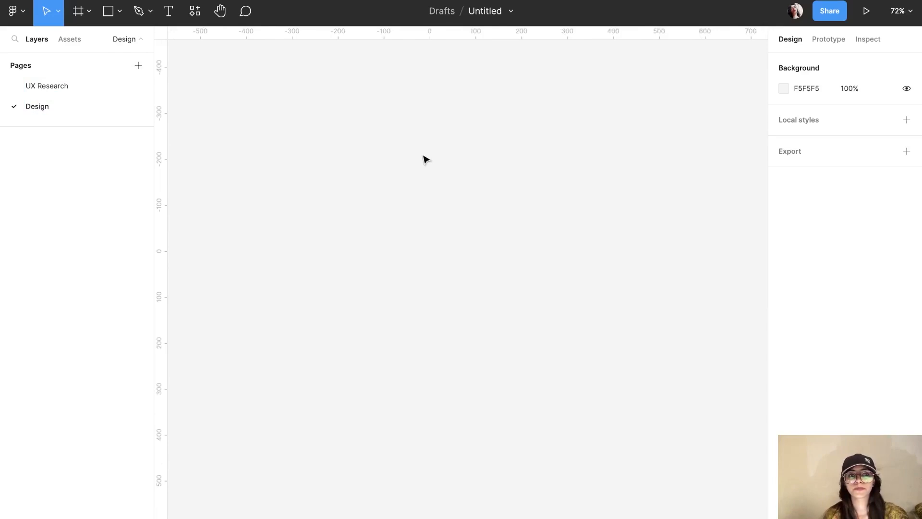
pyautogui.press('f')
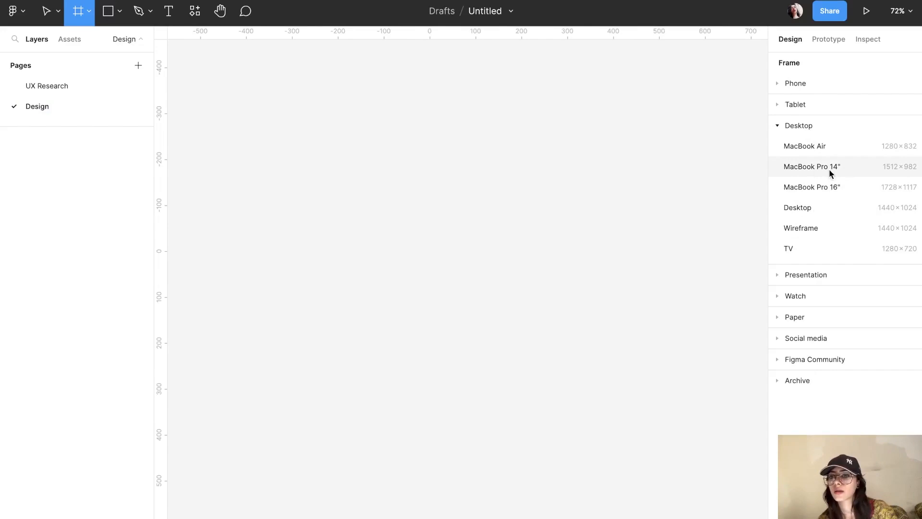
# Step: Create a MacBook Pro 16" (1728×1117) frame and name it 'landing page'
pyautogui.click(832, 186)
pyautogui.doubleClick(212, 99)
pyautogui.press('BackSpace')
pyautogui.write('landing page')
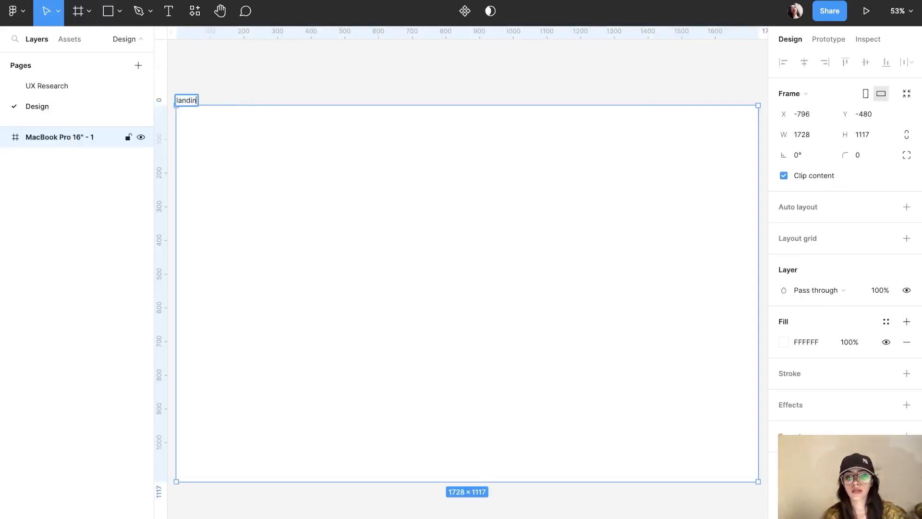
pyautogui.click(374, 59)
# Step: Zoom out to view the whole frame, then bring Chrome to the front
pyautogui.click(368, 192)
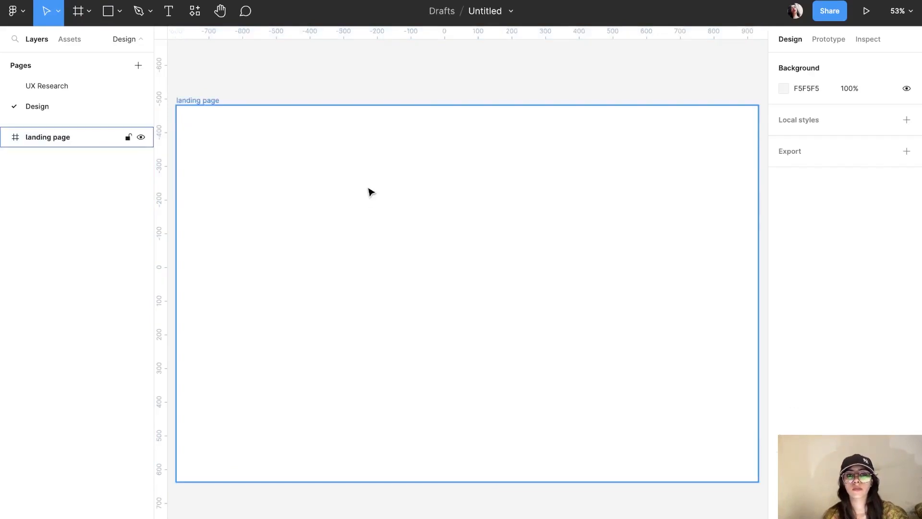
pyautogui.click(508, 99)
pyautogui.press('-')
pyautogui.press('-')
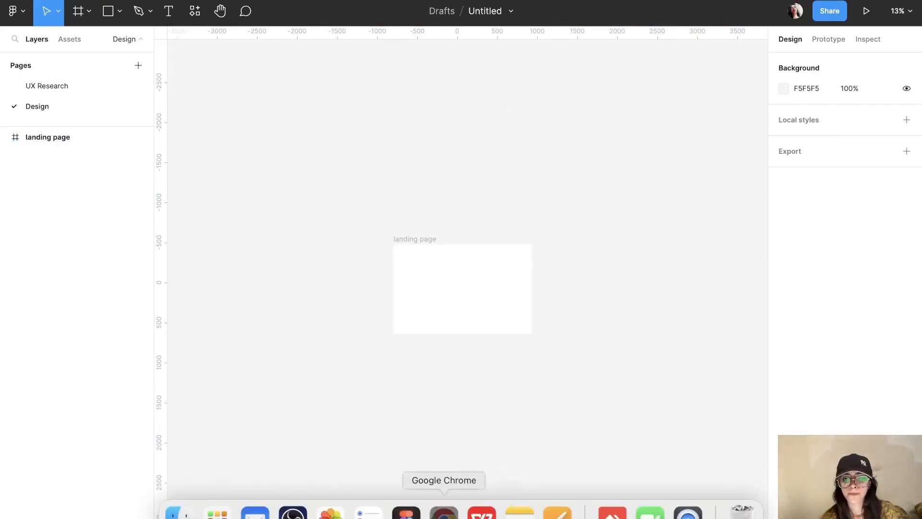
pyautogui.click(442, 511)
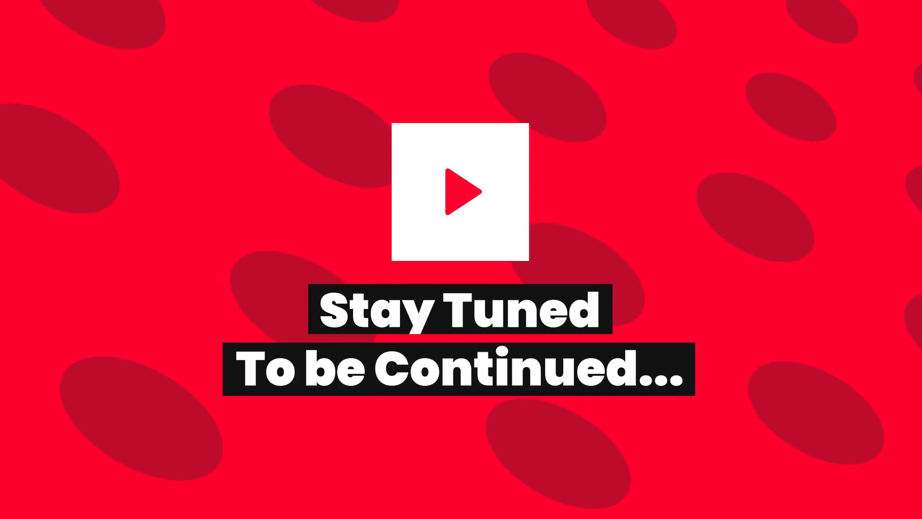